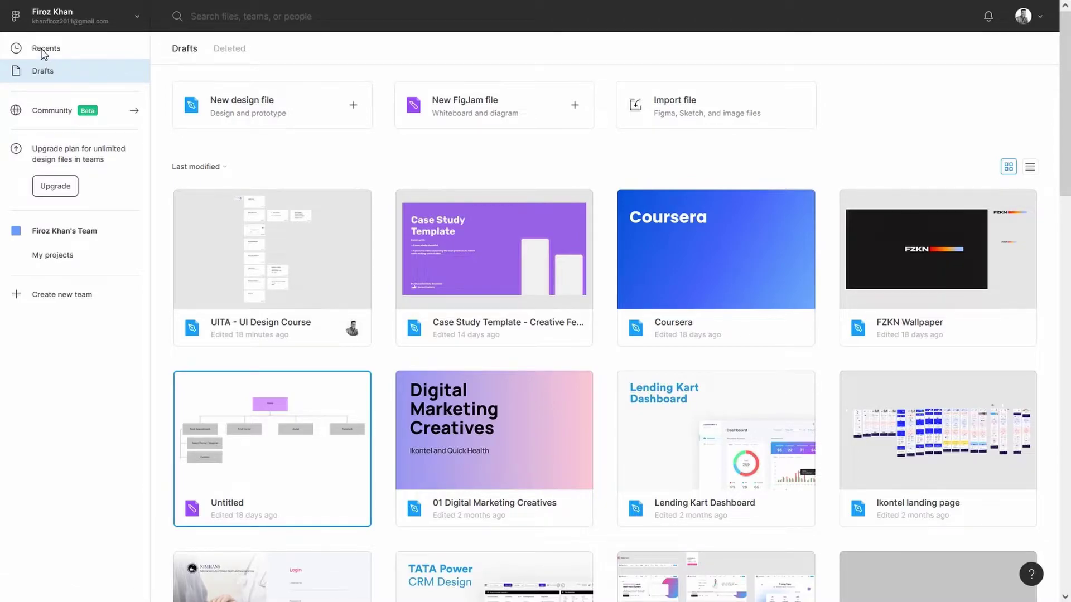
- Create a new design file from the drafts
click(41, 50)
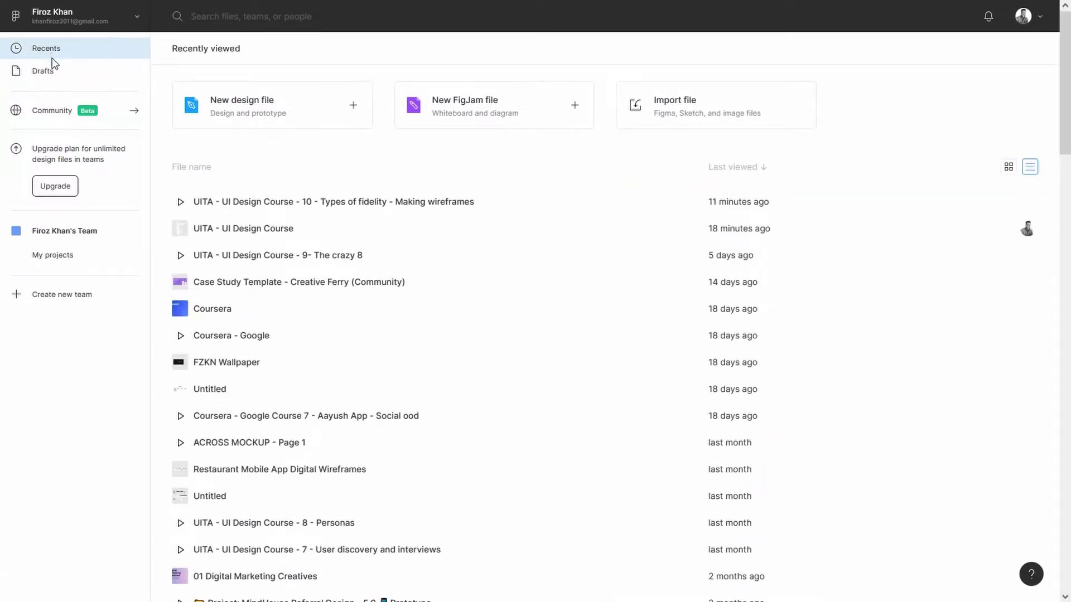
click(50, 72)
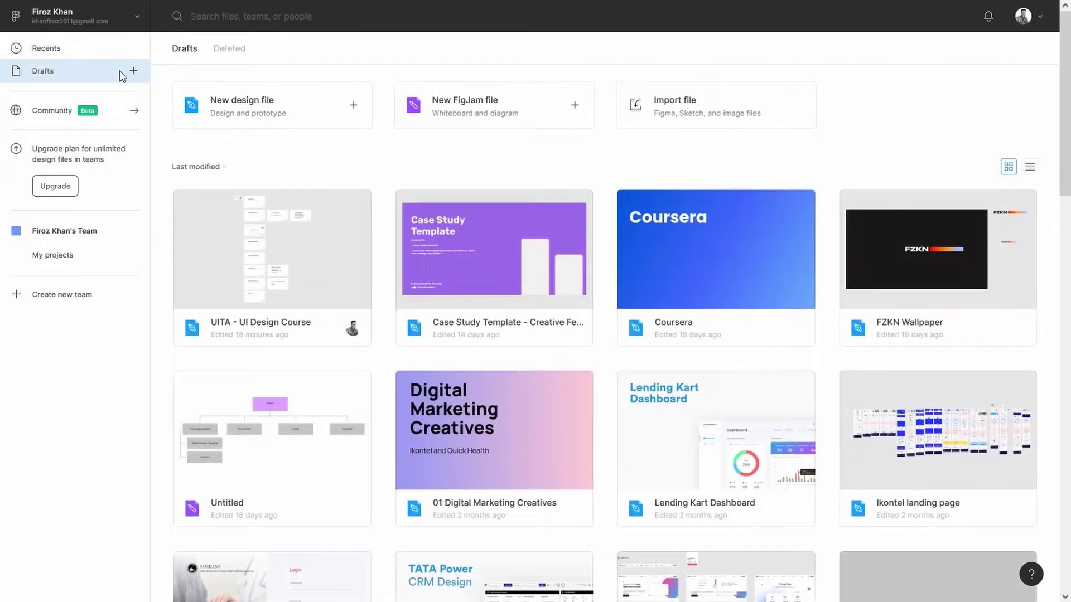
click(97, 50)
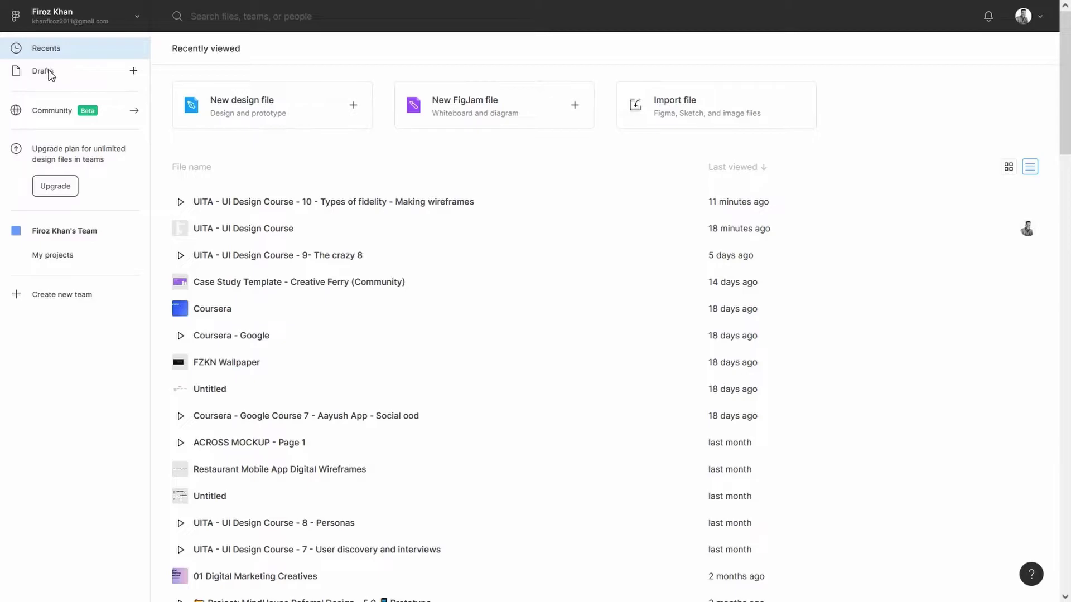
click(49, 72)
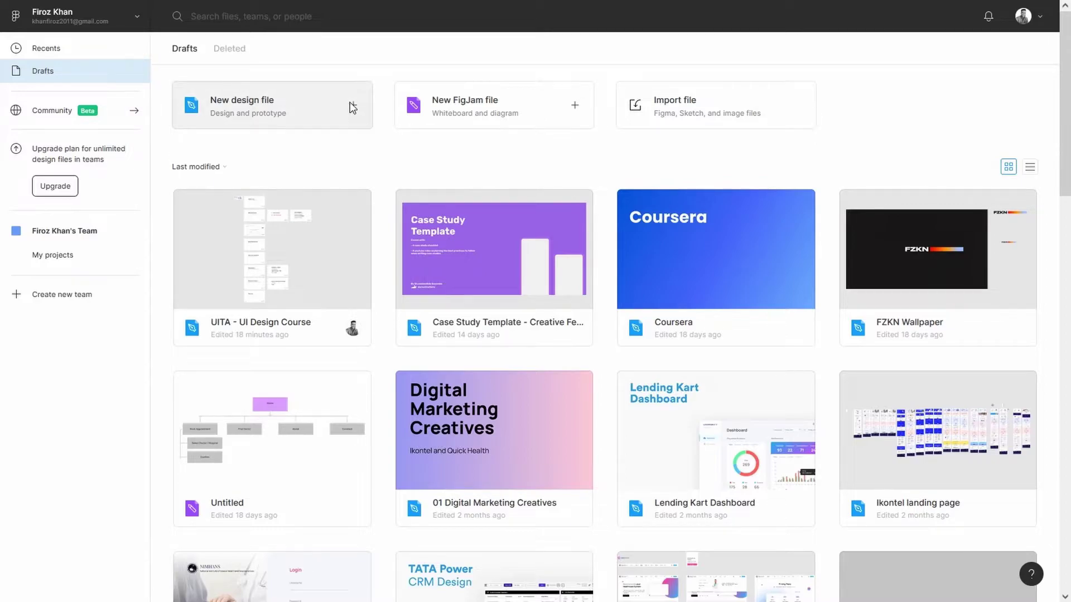
click(315, 111)
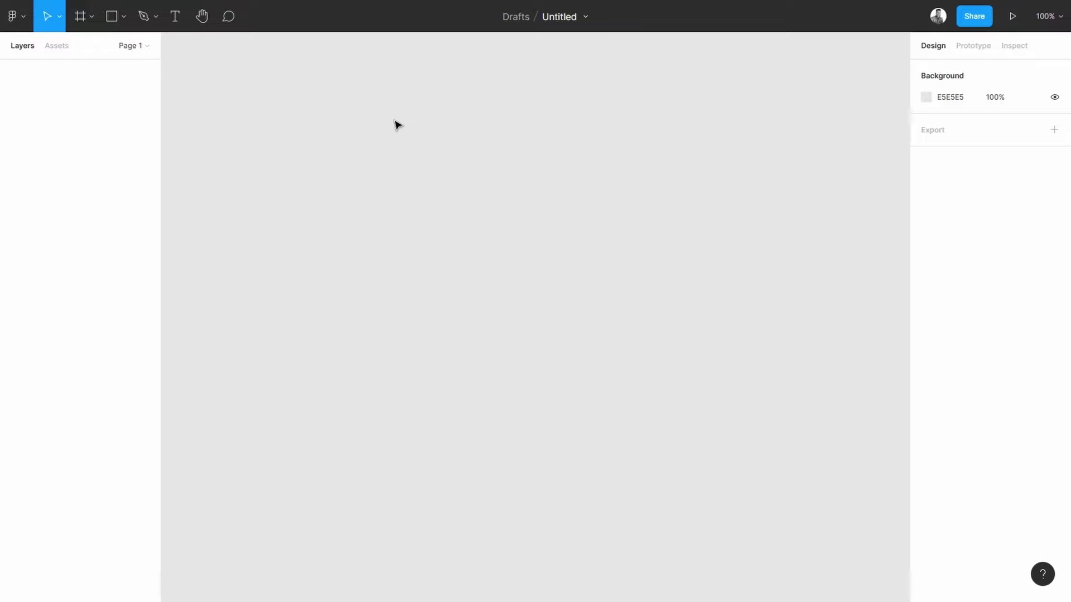
- Rename the untitled file as Wireframe
click(562, 17)
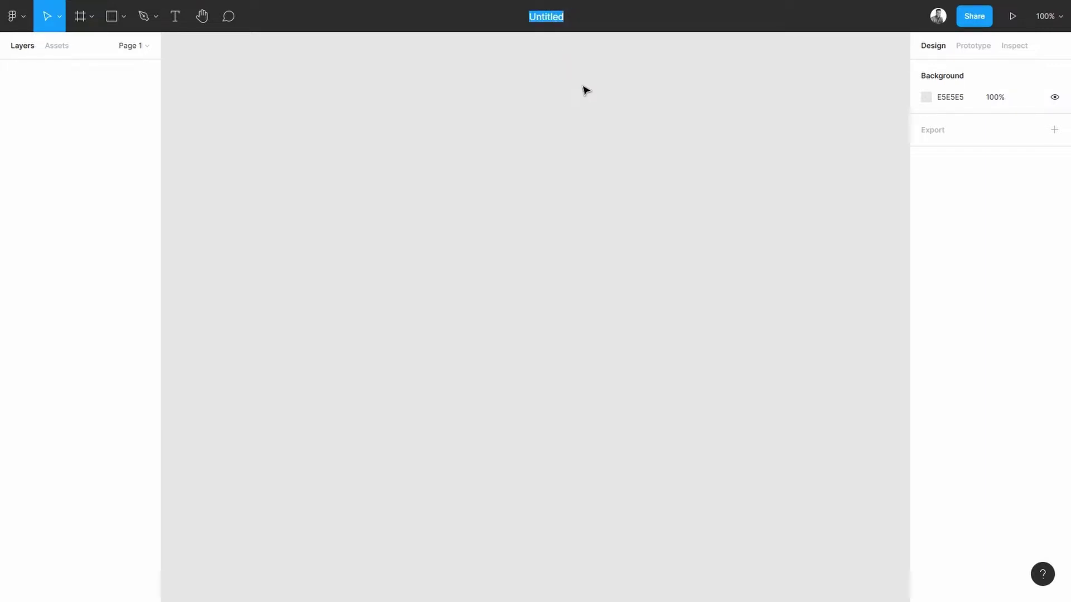
click(584, 89)
click(567, 17)
text(Wirer)
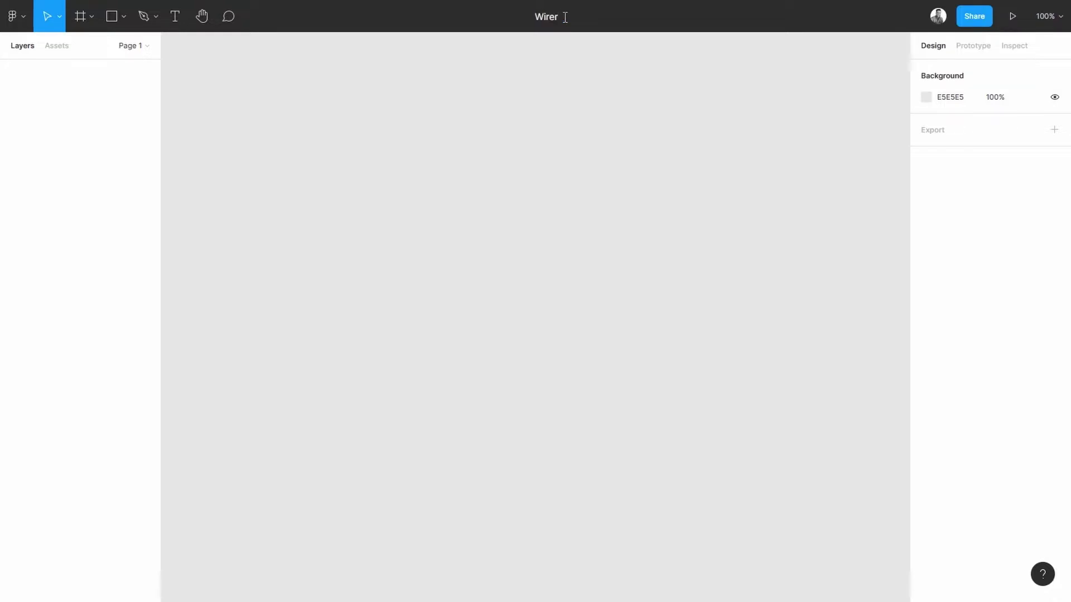
key(BackSpace)
text(frames)
key(BackSpace)
click(560, 99)
- Copy the uita crazy8_1 sketch image from the computer's files and paste it onto the empty canvas
key(super+e)
key(ctrl+v)
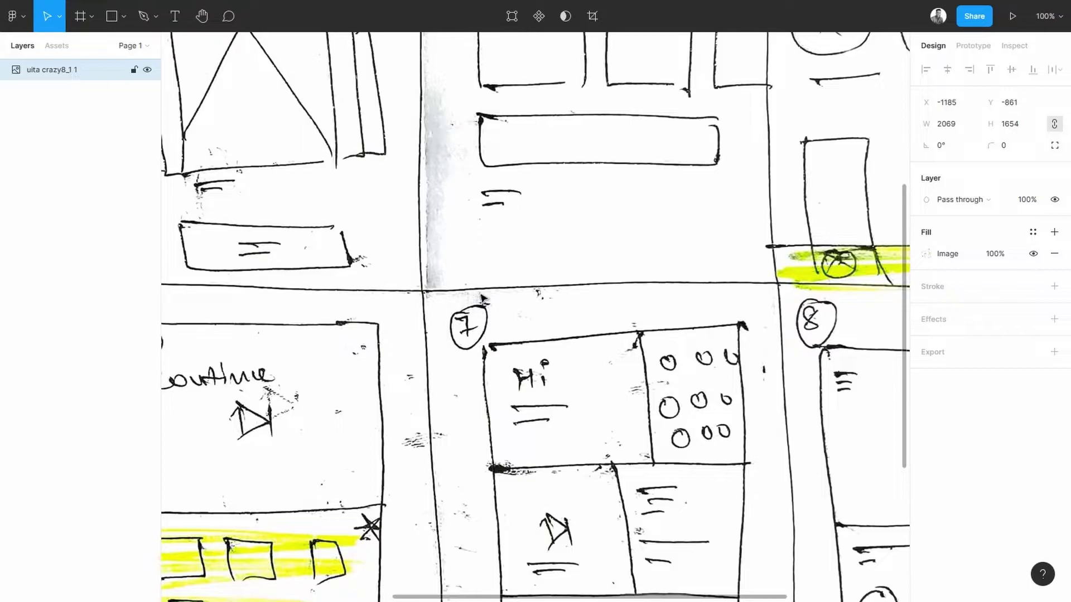
scroll(481, 297, down, 5)
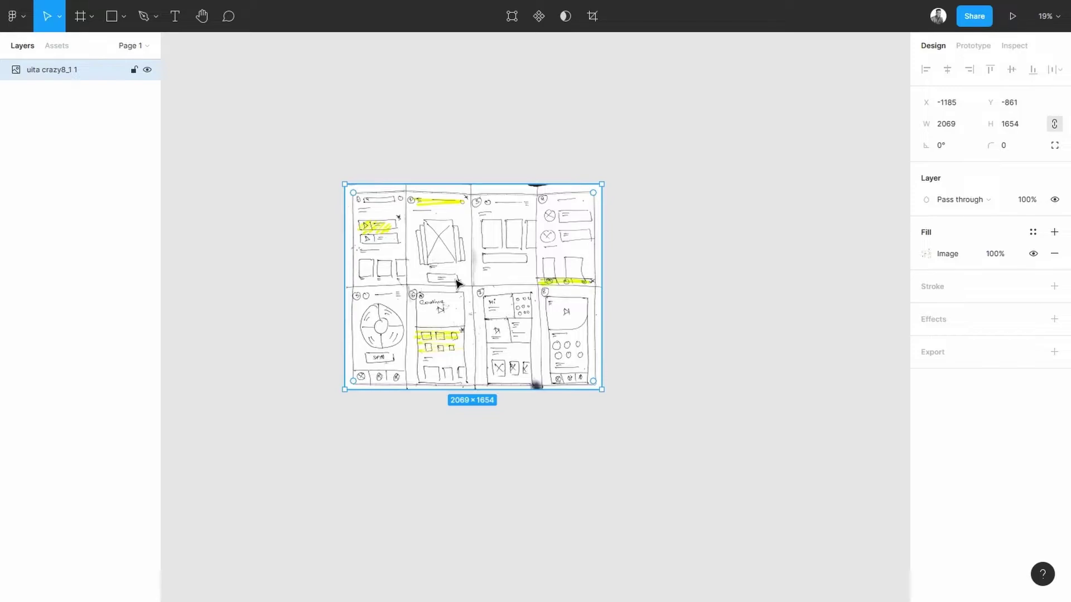
click(711, 260)
- Examine the eight numbered screen sketches and their highlighted parts in the pasted image
key(ctrl+plus)
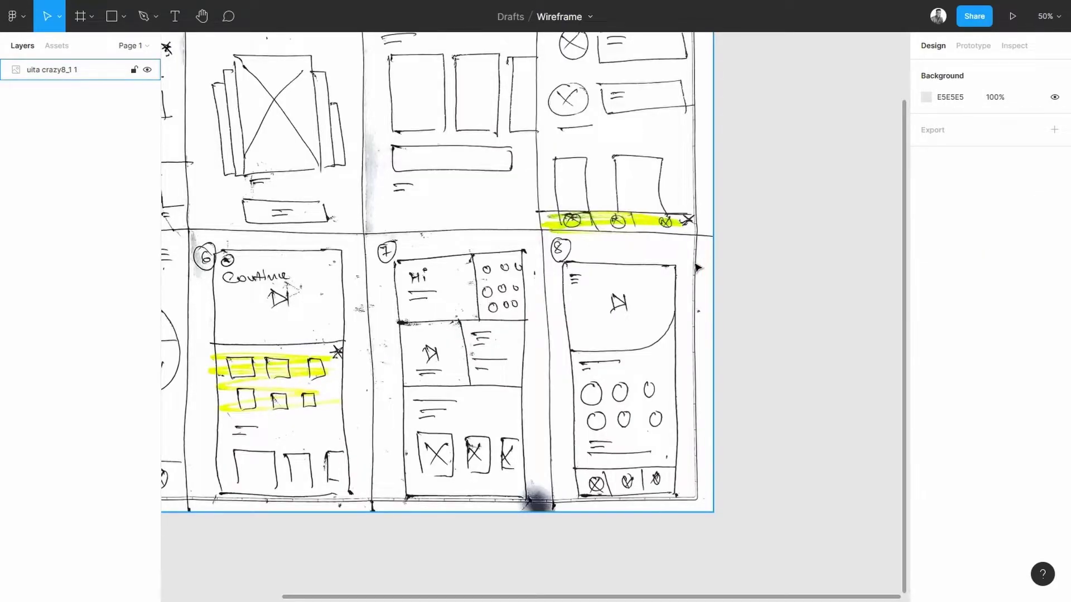
key(ctrl+minus)
key(ctrl+minus)
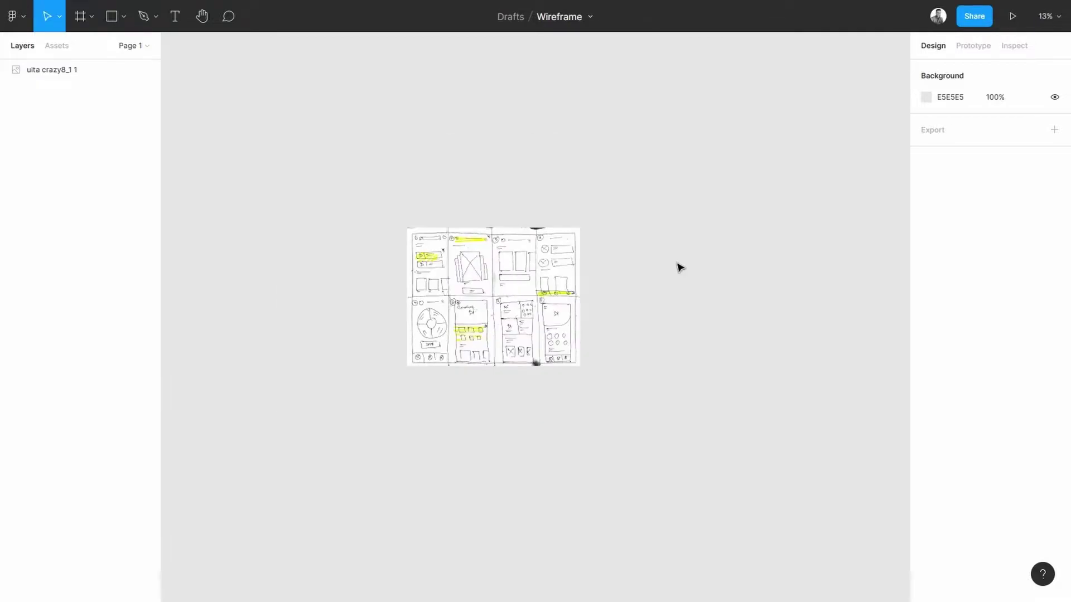
key(ctrl+plus)
key(ctrl+plus)
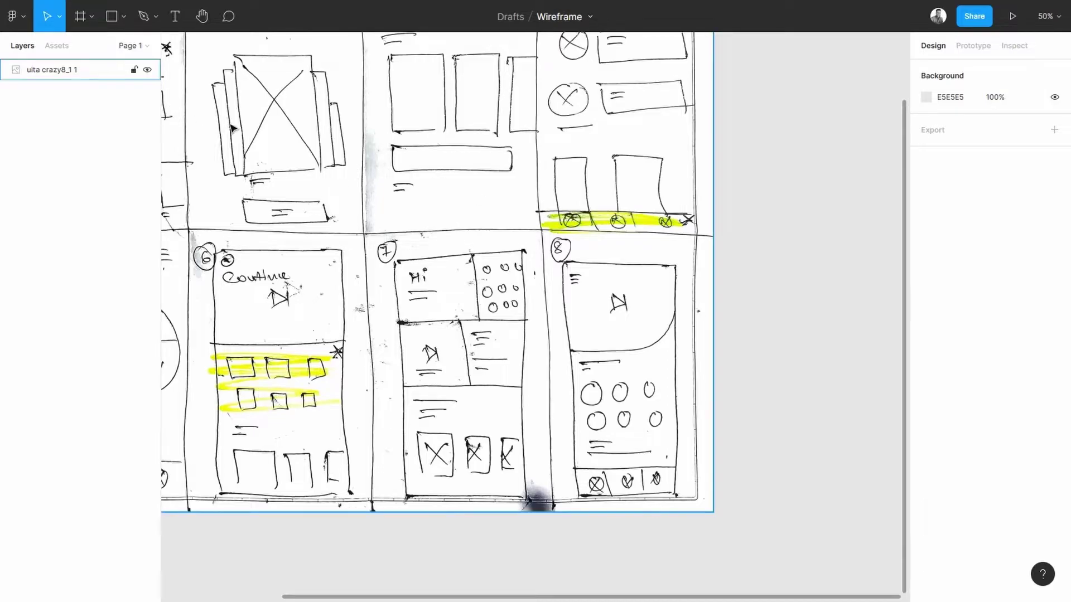
key(Escape)
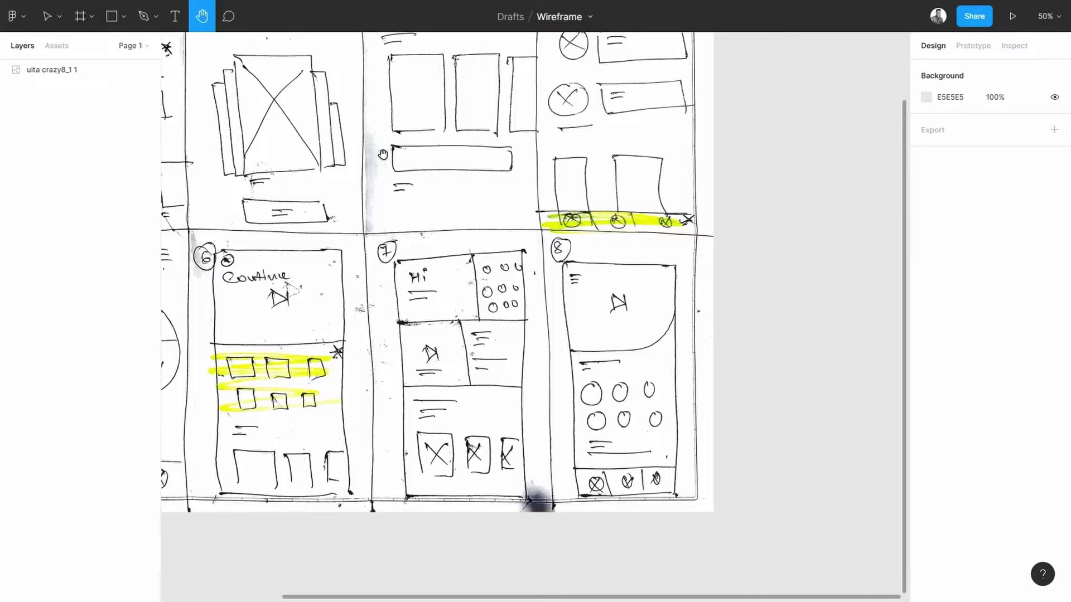
scroll(534, 316, up, 5)
scroll(534, 315, left, 8)
scroll(534, 315, left, 6)
scroll(534, 316, right, 10)
scroll(534, 315, down, 3)
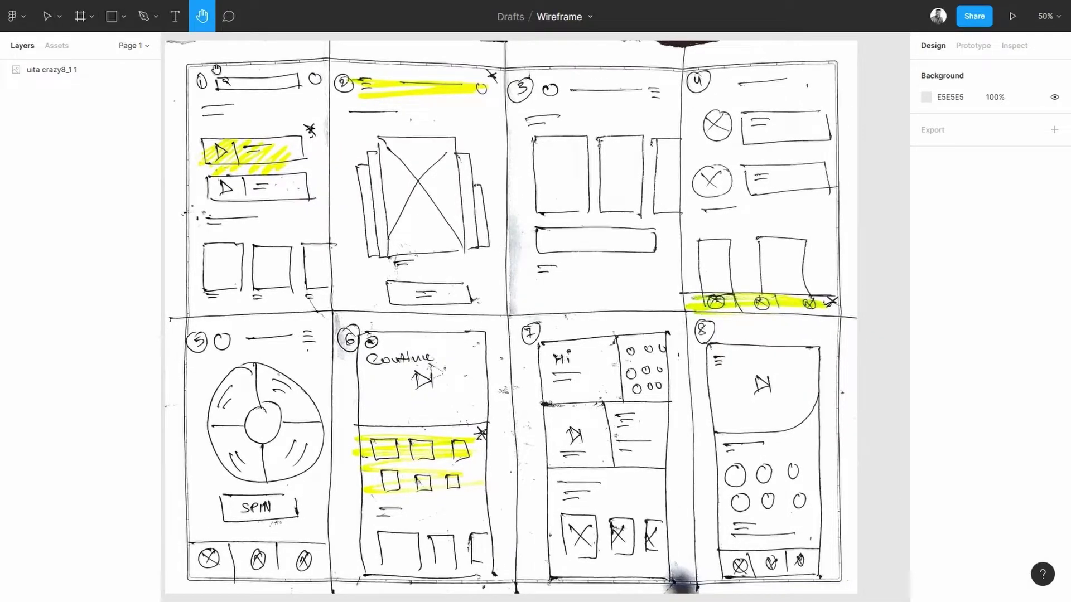
click(53, 27)
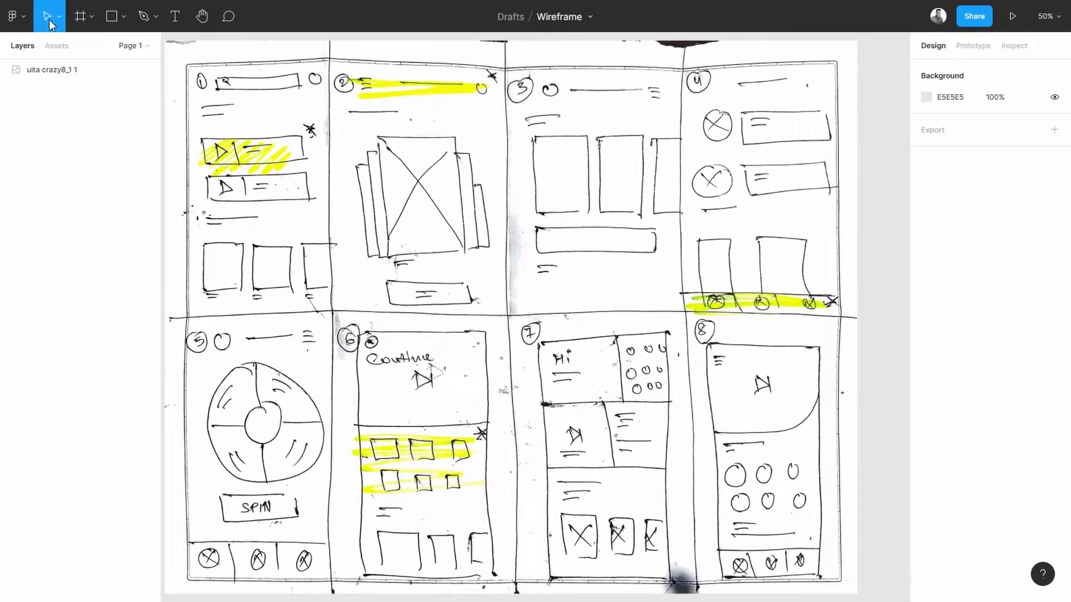
click(433, 96)
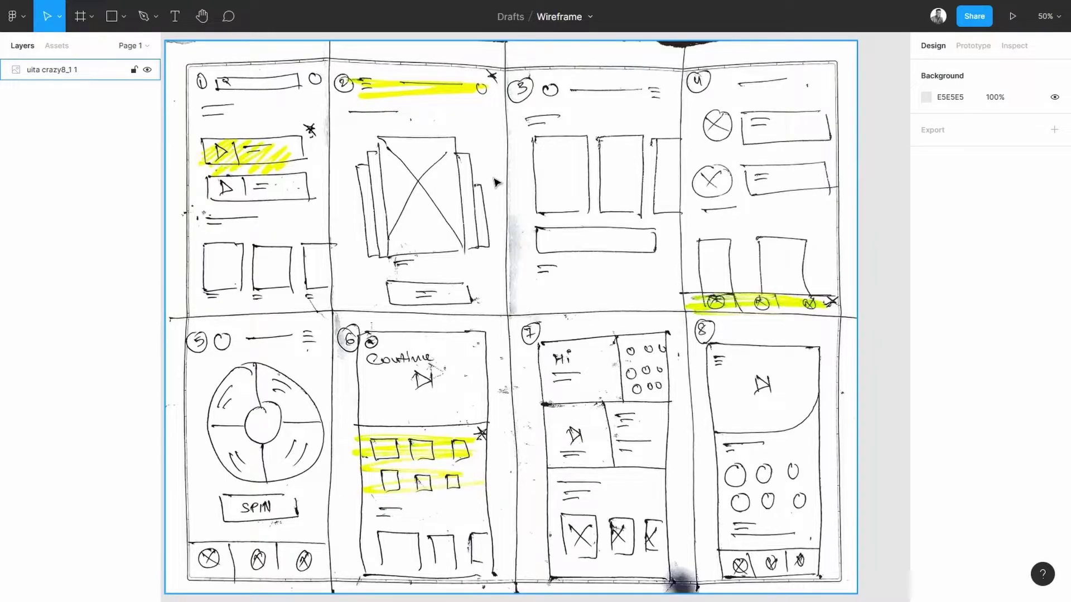
key(Escape)
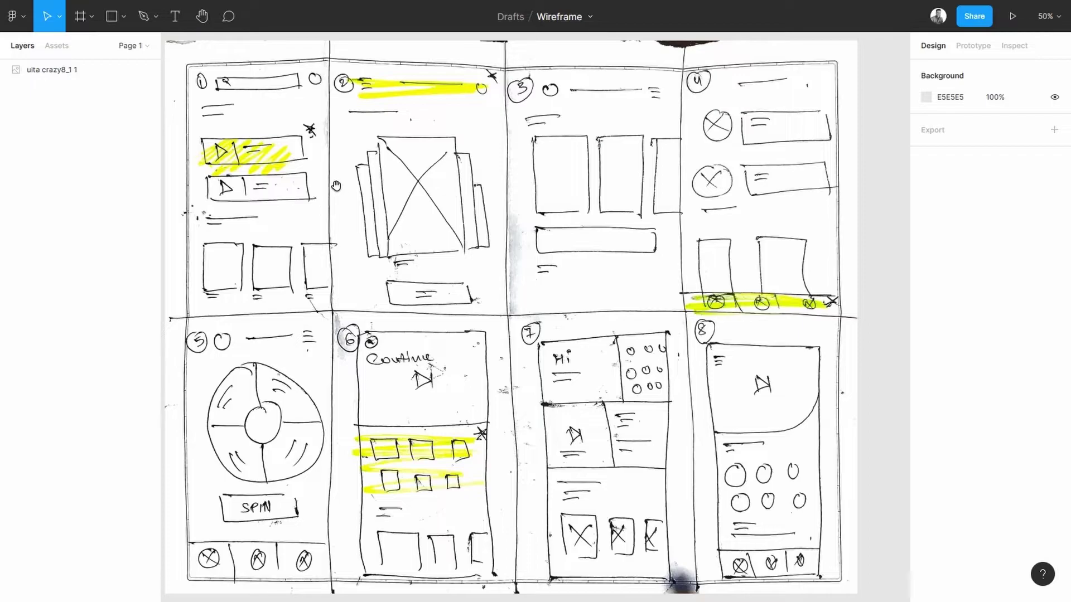
scroll(336, 186, up, 2)
scroll(336, 186, left, 8)
scroll(641, 274, right, 8)
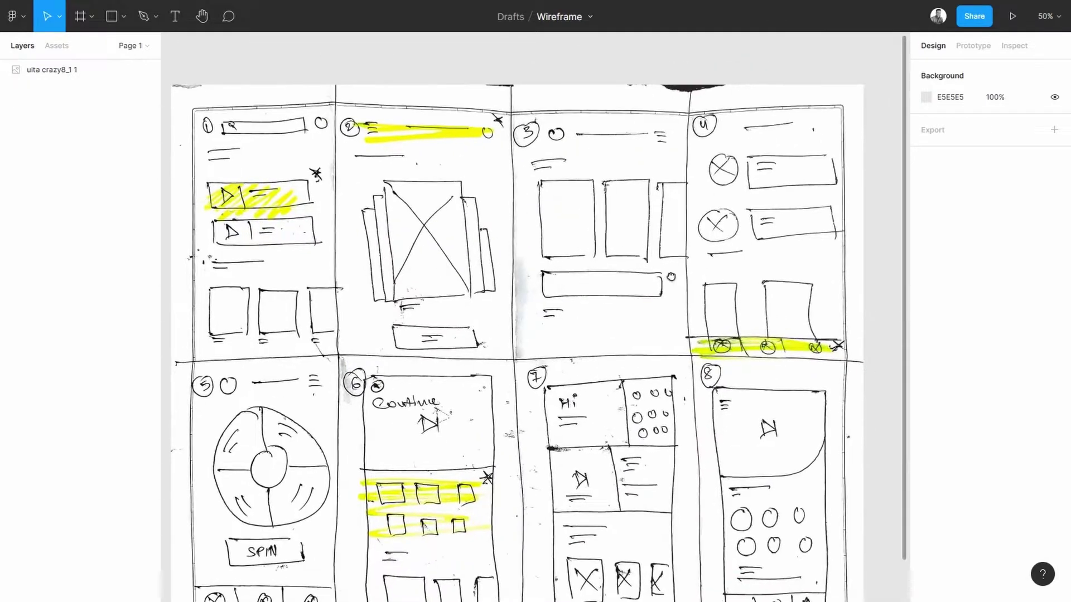
mouse_move(671, 277)
mouse_down()
mouse_move(485, 239)
mouse_move(716, 246)
mouse_up()
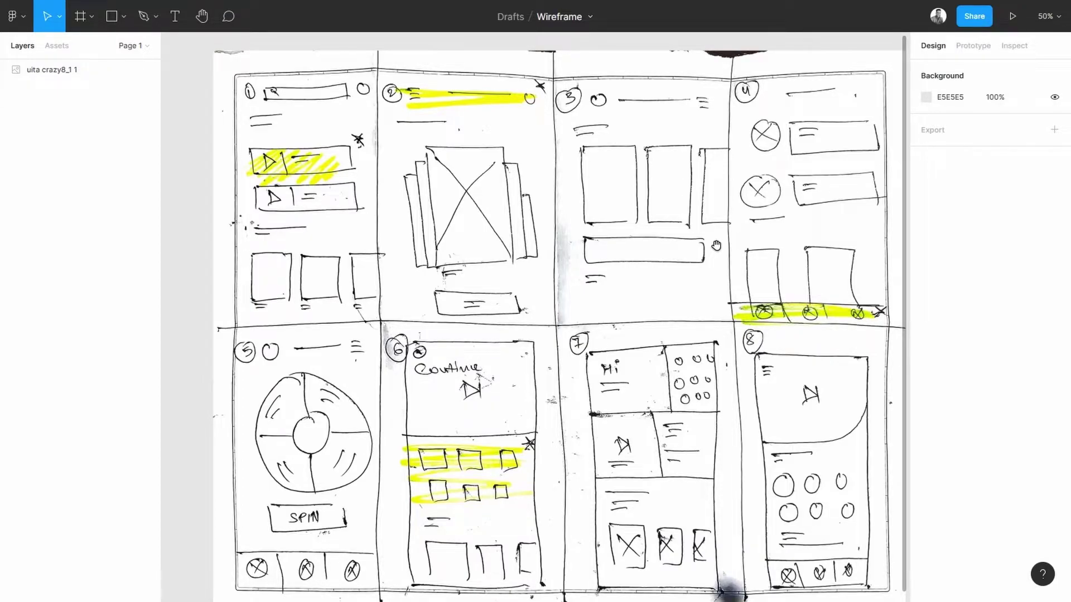
click(717, 245)
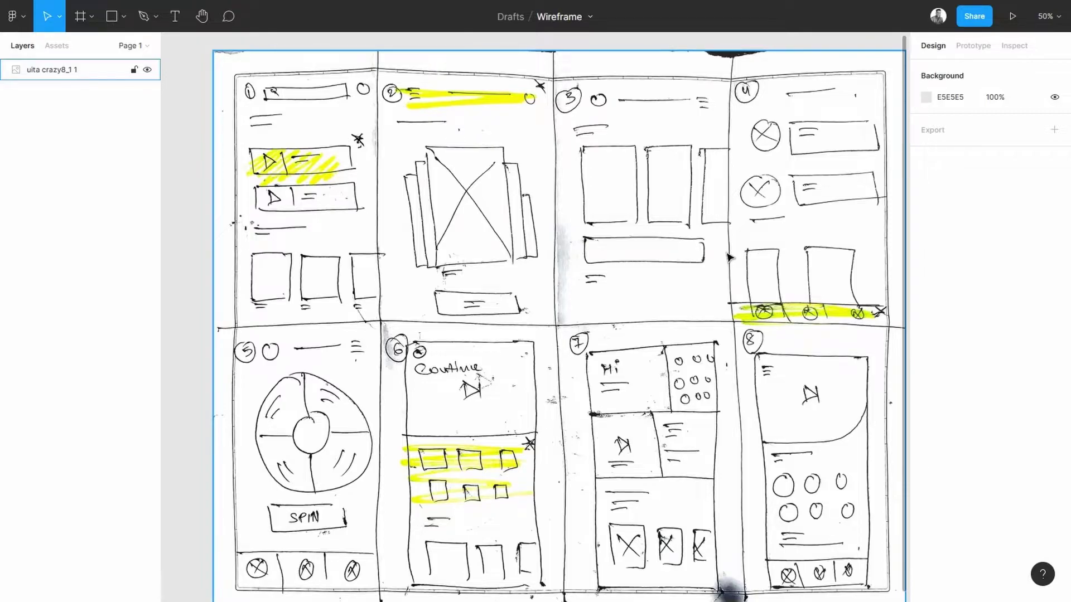
scroll(730, 257, down, 3)
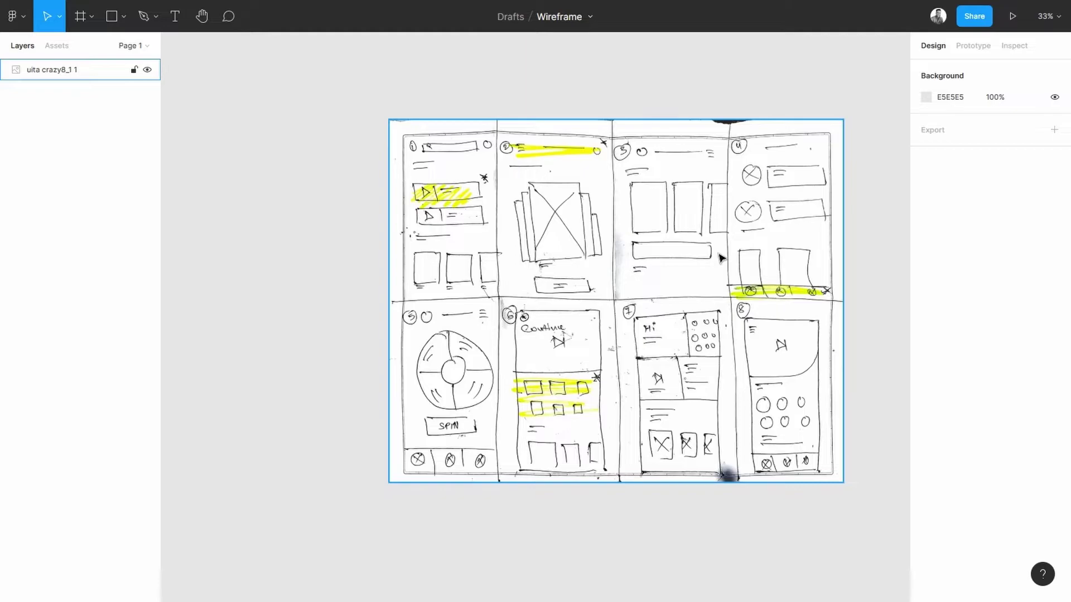
scroll(721, 257, up, 5)
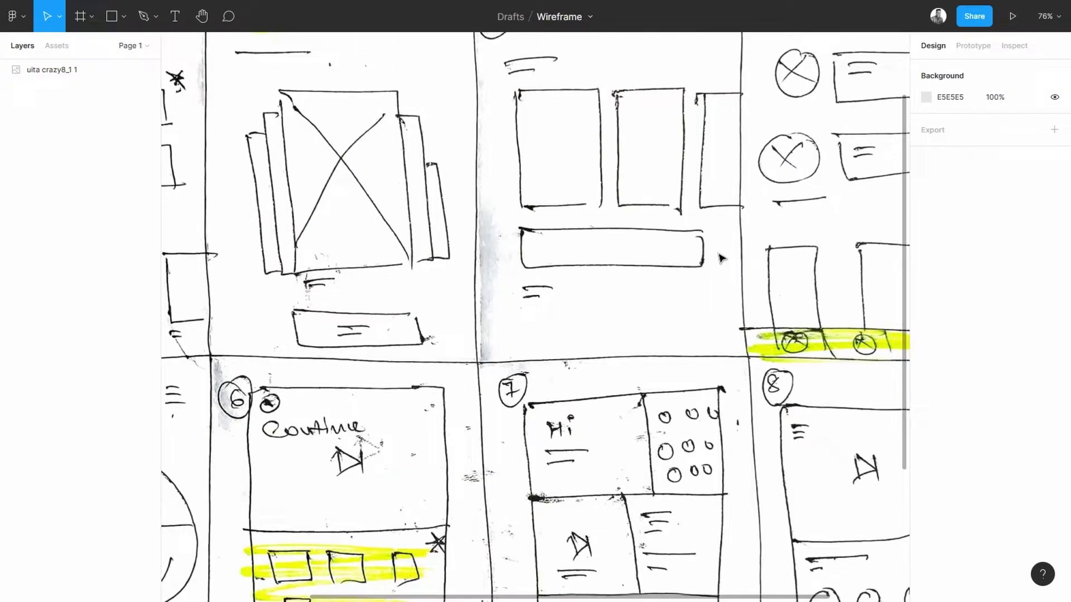
scroll(721, 258, down, 3)
scroll(722, 258, down, 2)
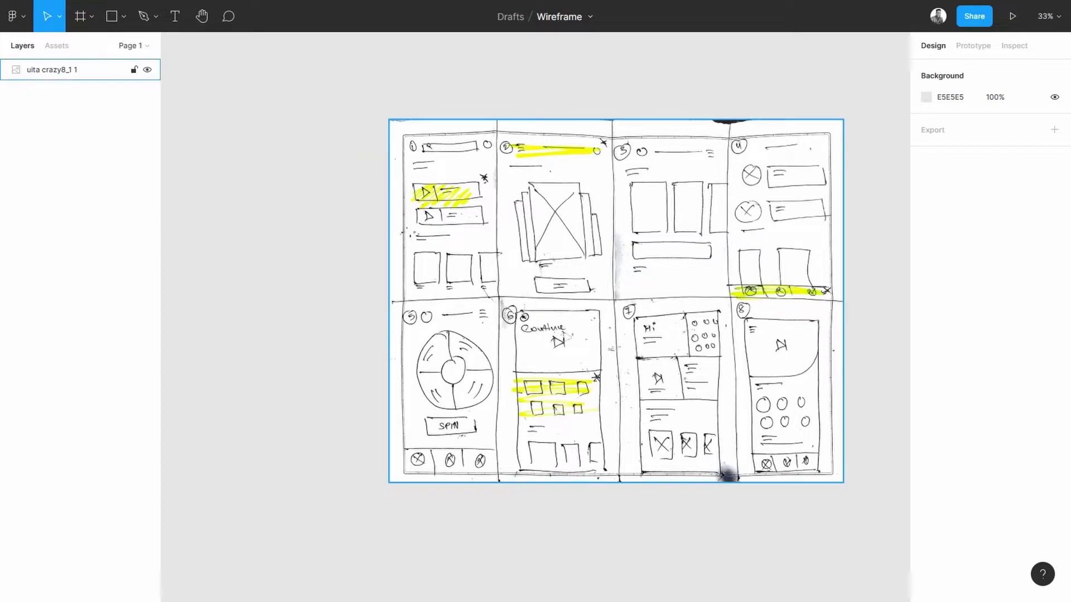
- Add an iPhone 11 Pro / X frame to the right of the sketch image, aligned with the image's top edge
drag(722, 258, 489, 206)
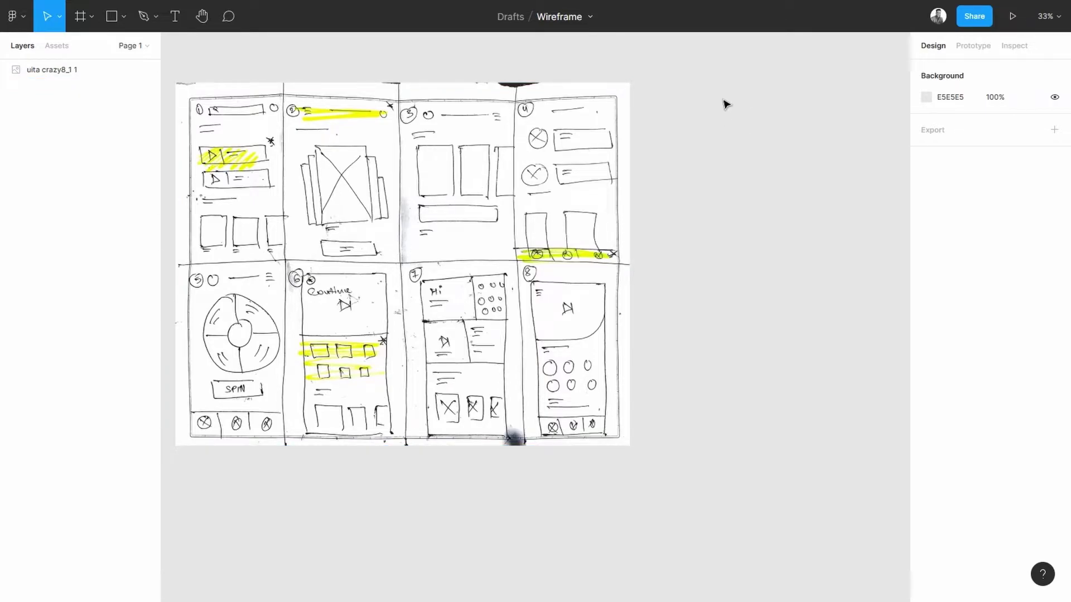
click(77, 15)
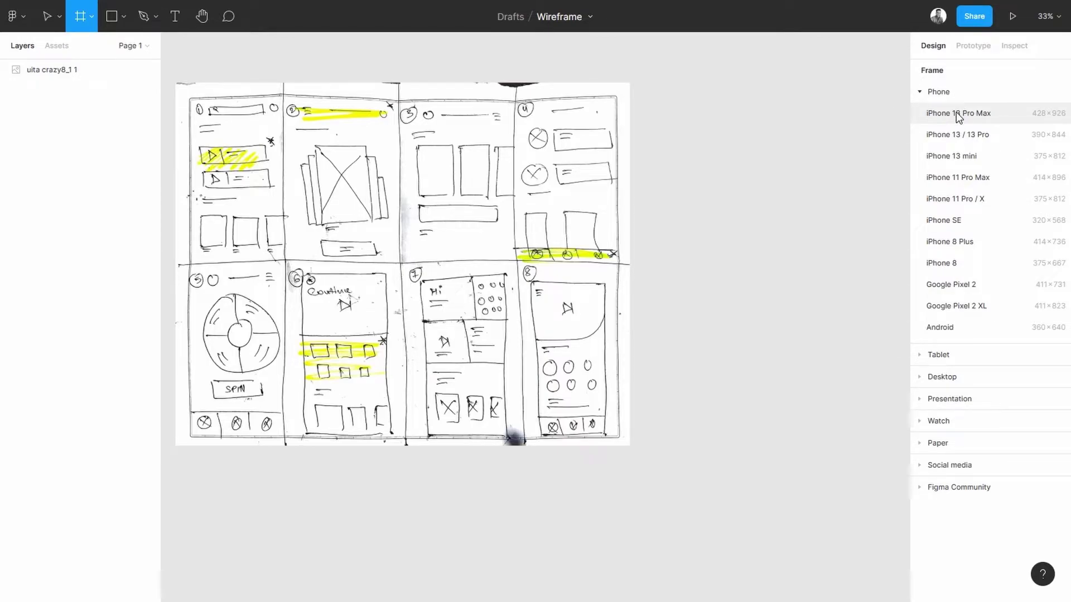
click(1000, 198)
drag(665, 351, 686, 205)
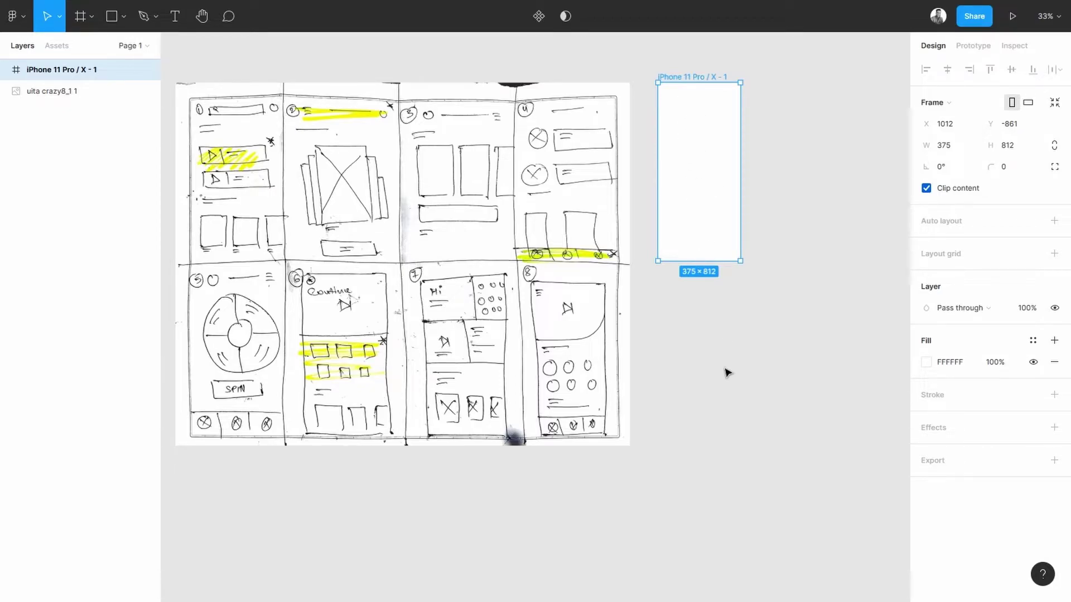
click(728, 328)
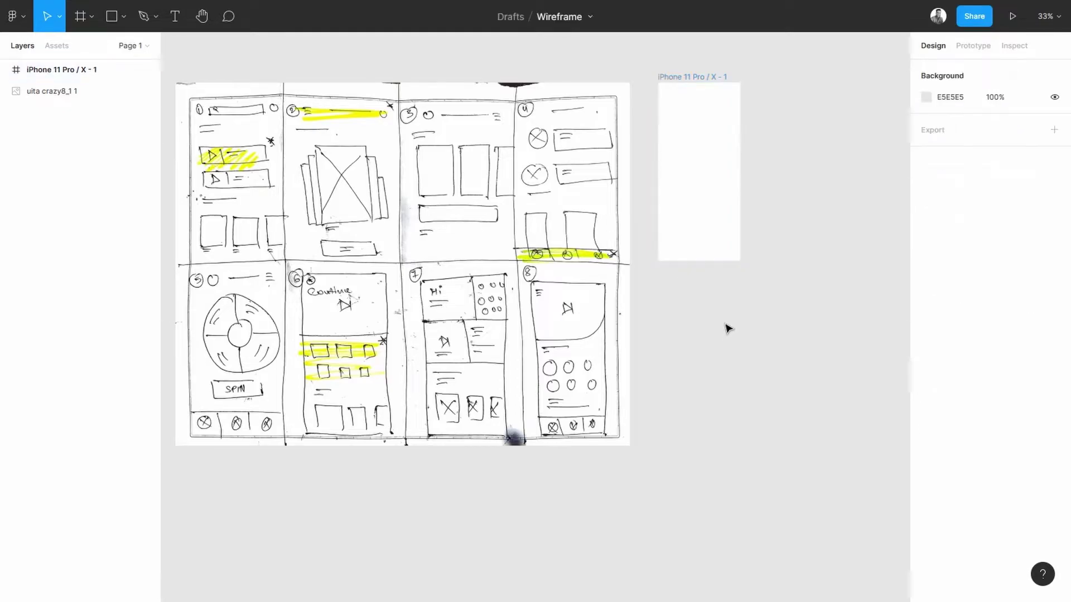
- Scale the sketch image down proportionally to about 659 × 527 from its bottom-left corner, keeping it beside the phone frame
click(389, 202)
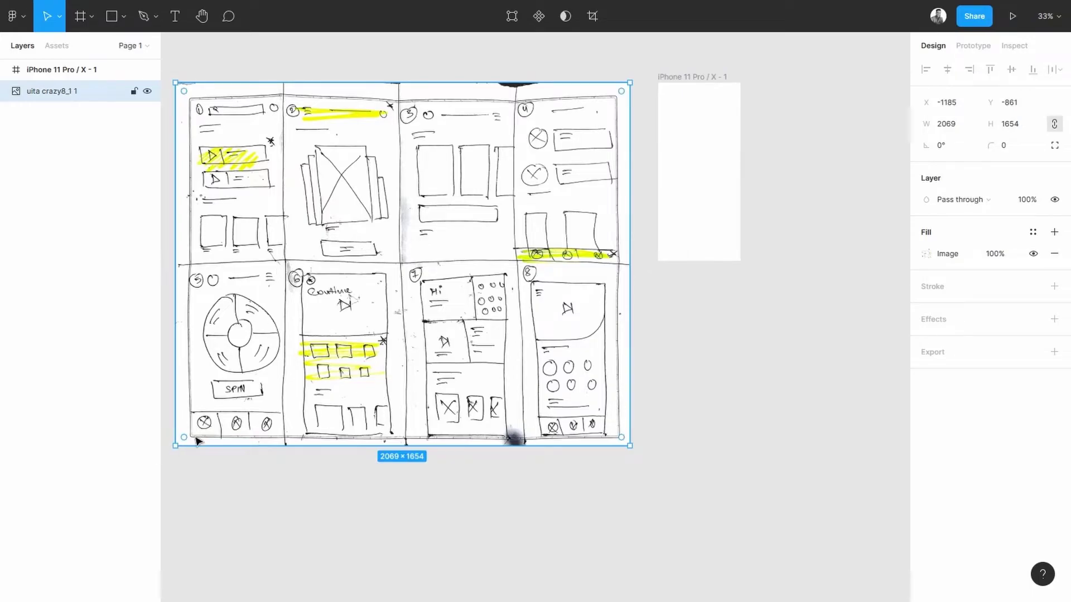
click(663, 504)
click(455, 269)
drag(174, 445, 485, 192)
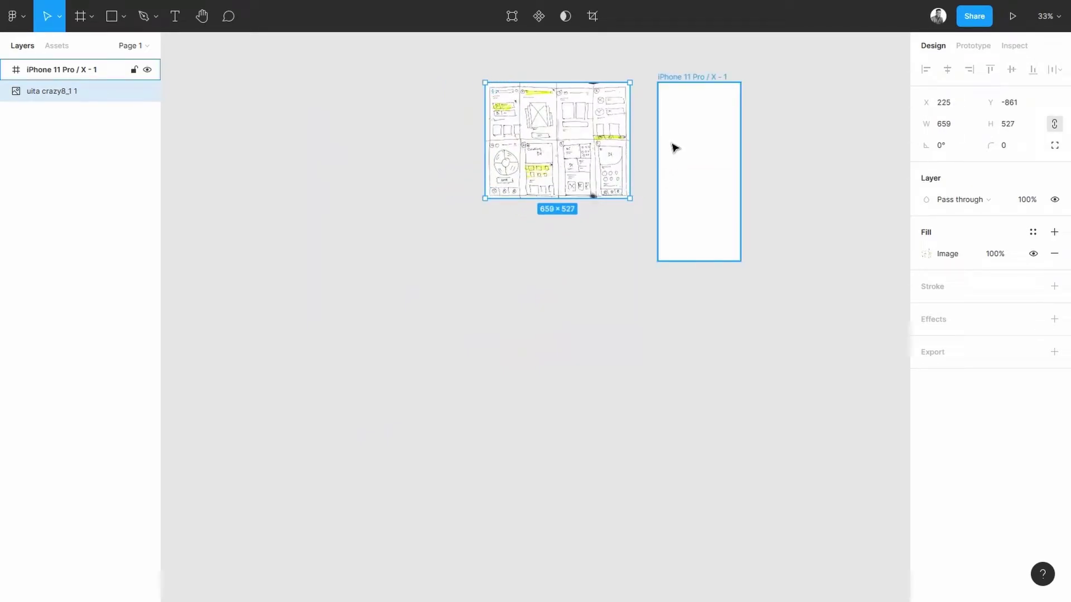
scroll(647, 143, up, 5)
scroll(653, 184, up, 5)
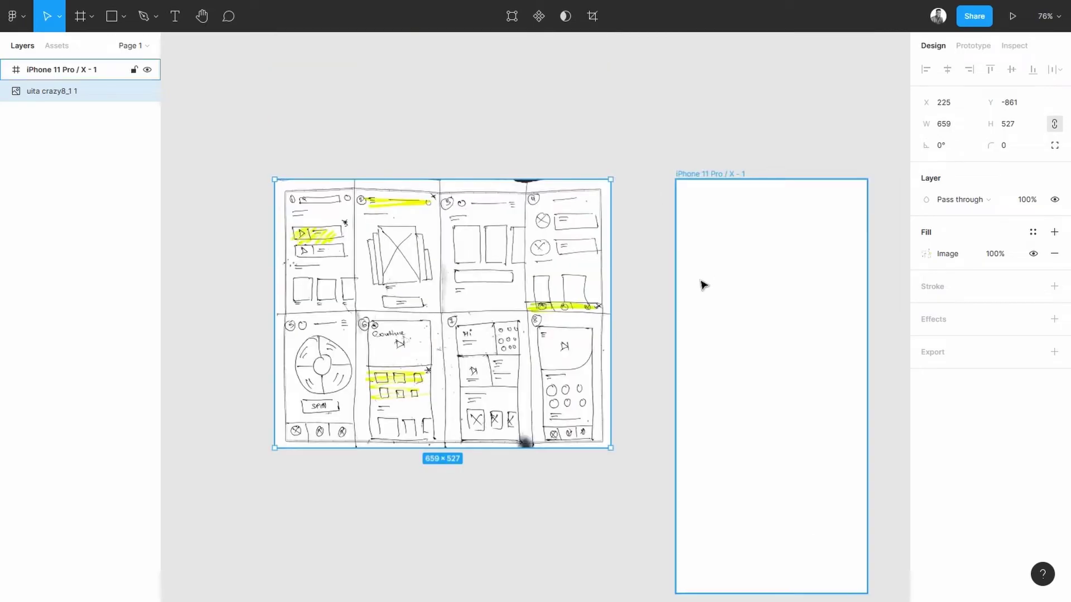
scroll(650, 223, down, 2)
scroll(650, 222, right, 2)
click(854, 203)
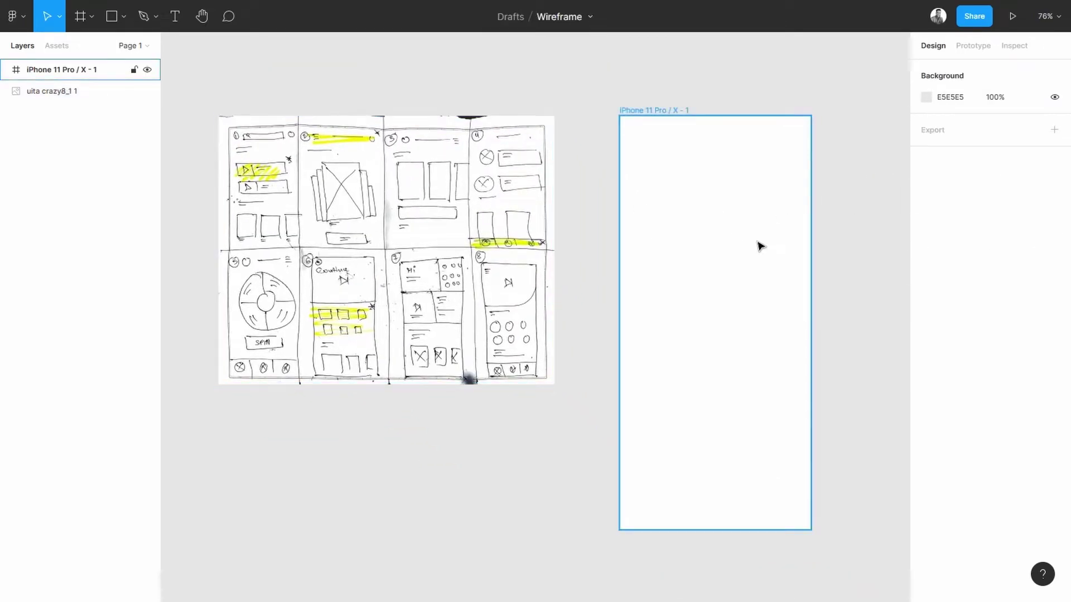
- Move the iPhone frame horizontally closer to the sketch image, to X 948
drag(770, 242, 707, 187)
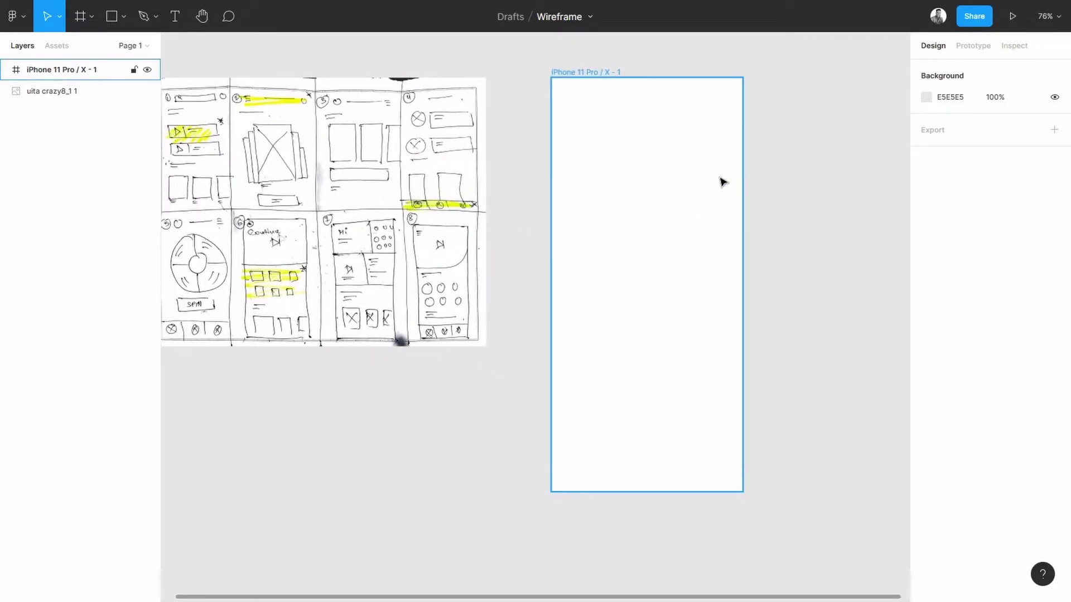
drag(605, 76, 572, 78)
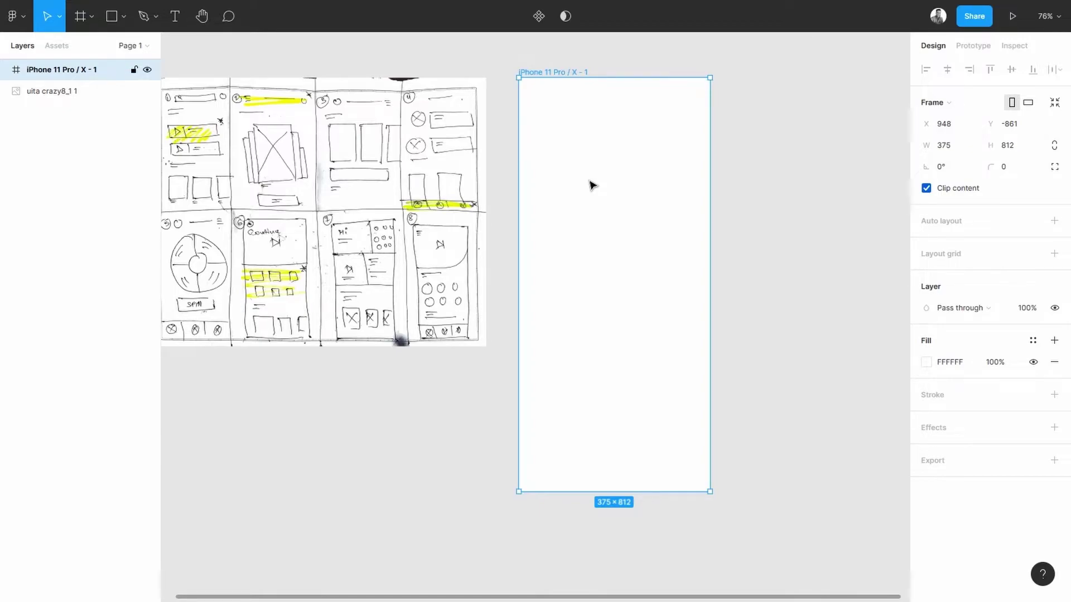
click(753, 193)
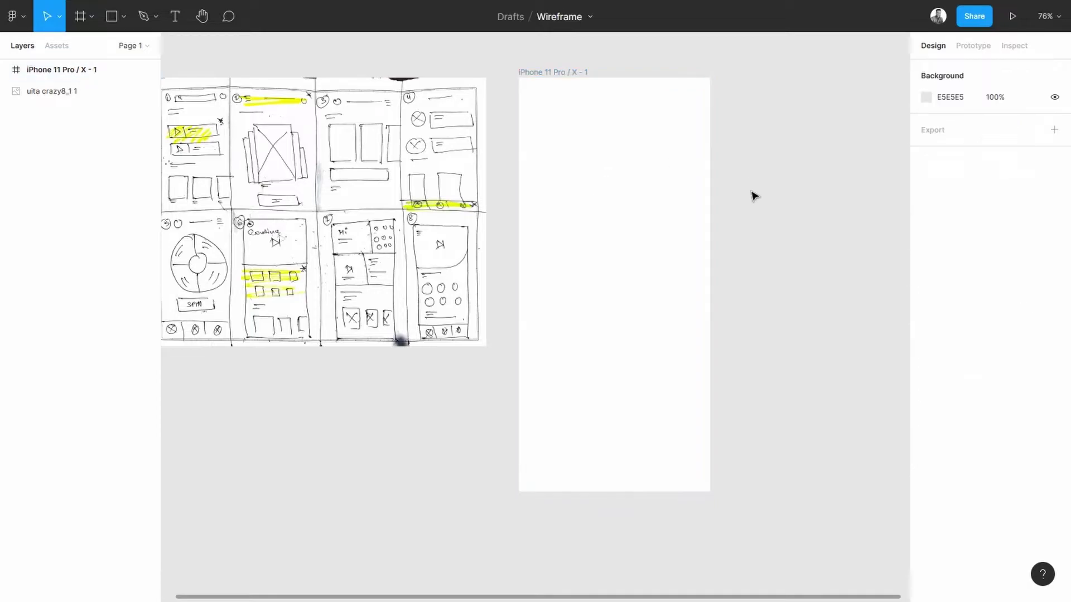
- Draw a rectangle about 128 × 122 on the empty canvas to the right of the iPhone frame, near its top
click(113, 20)
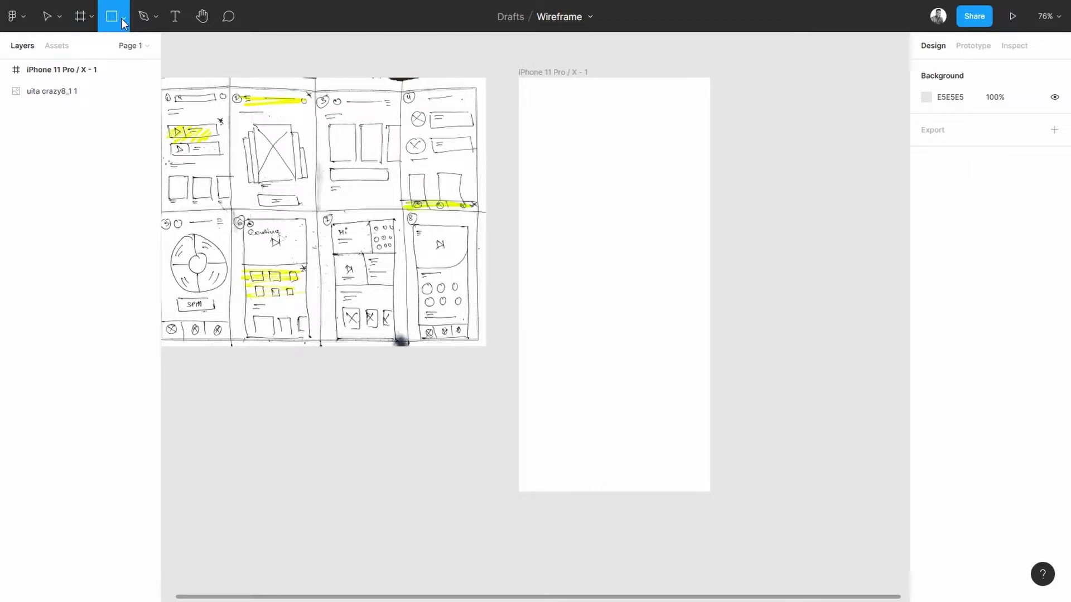
click(123, 23)
click(110, 17)
mouse_move(779, 107)
mouse_down()
mouse_move(822, 128)
mouse_move(843, 168)
mouse_up()
drag(809, 137, 787, 136)
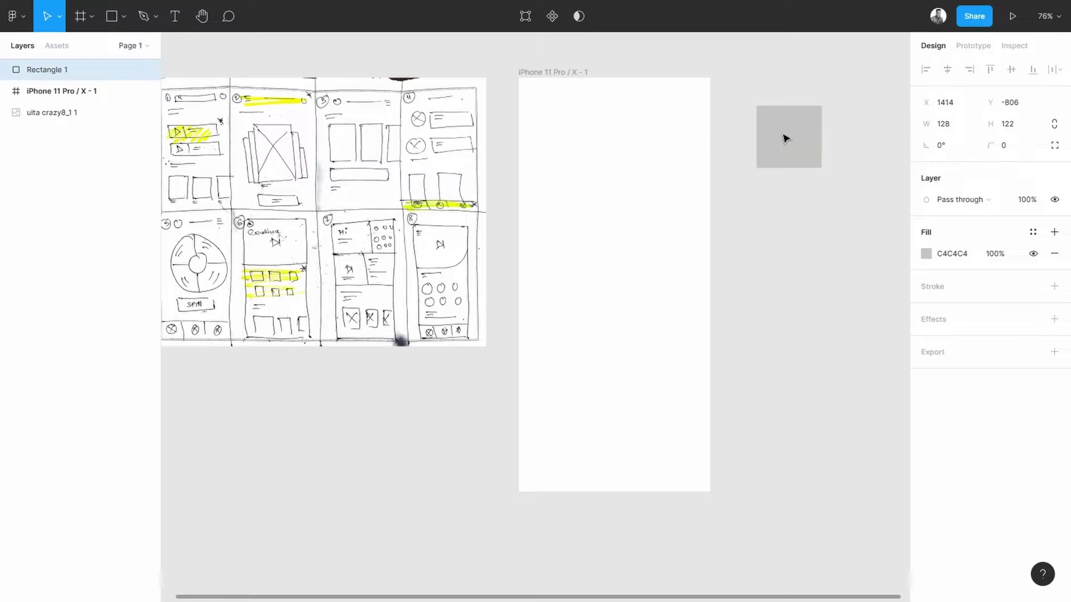
click(860, 142)
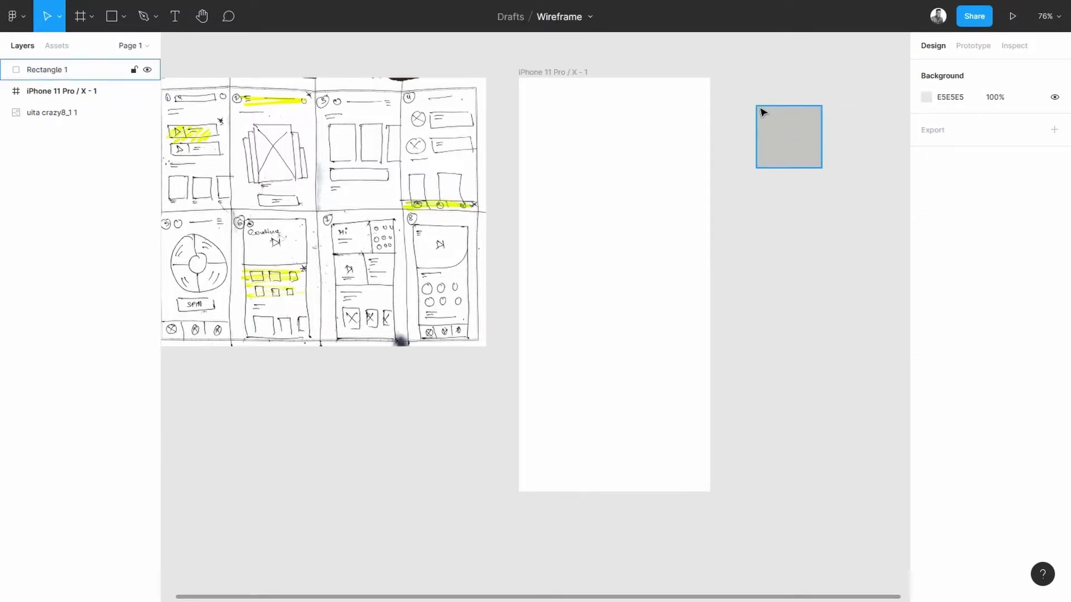
- Draw two diagonal lines across the grey rectangle, corner to corner, so they form an X
click(123, 17)
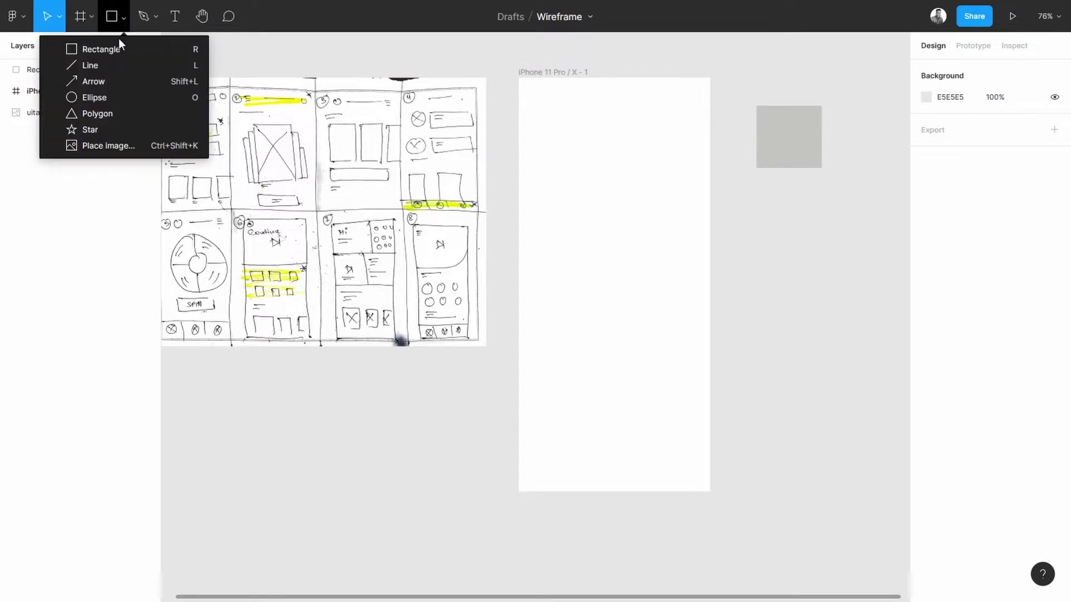
click(98, 69)
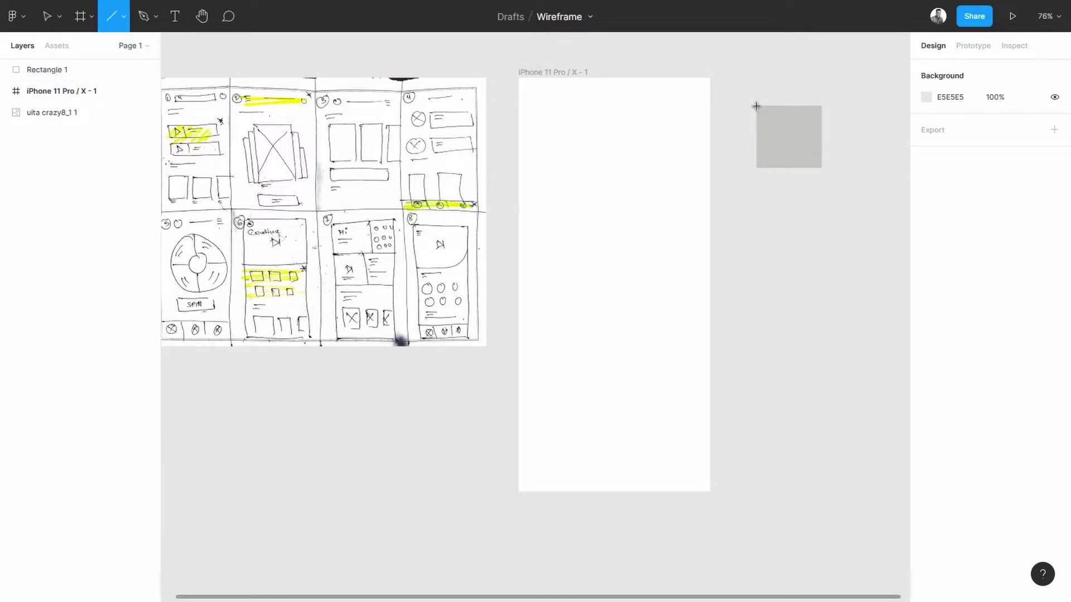
drag(756, 106, 826, 178)
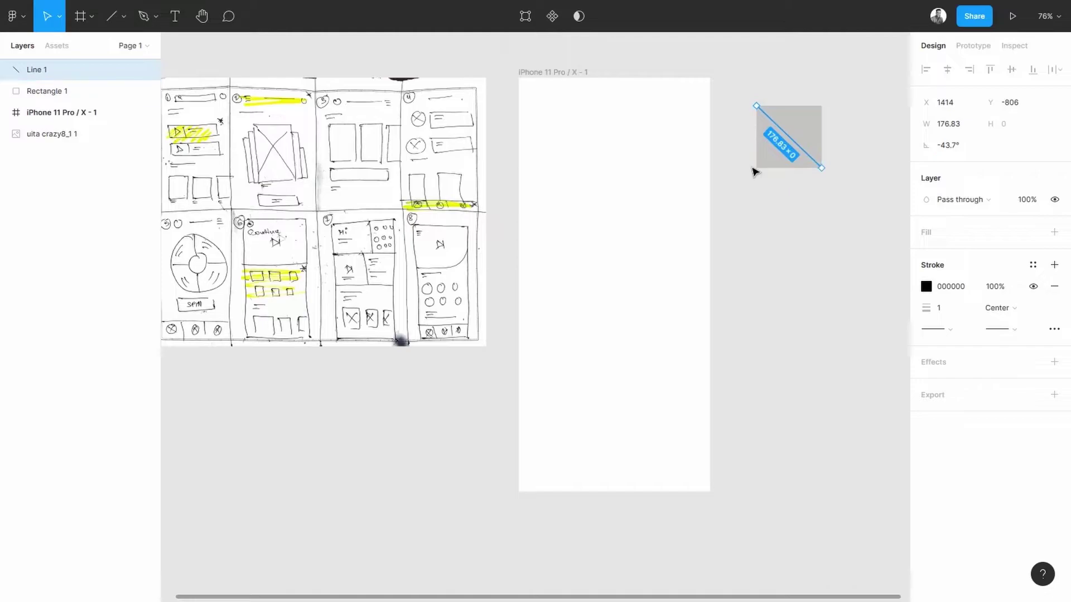
click(113, 18)
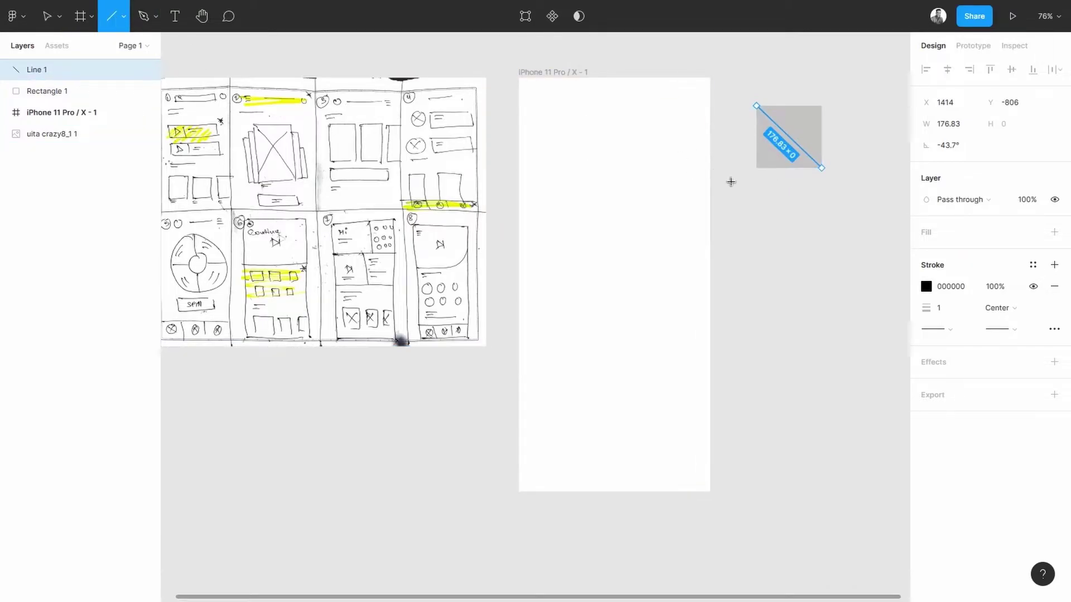
mouse_move(758, 168)
mouse_down()
mouse_move(825, 101)
mouse_move(824, 113)
mouse_up()
- Add a black 000000 inside stroke of width 1 to the crossed rectangle
click(813, 136)
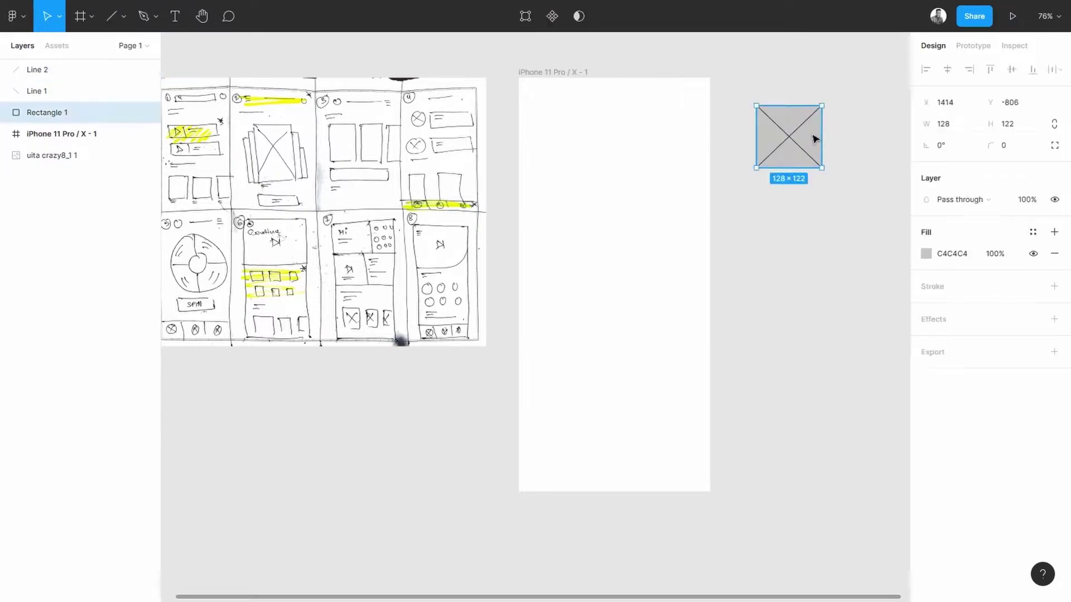
click(1054, 286)
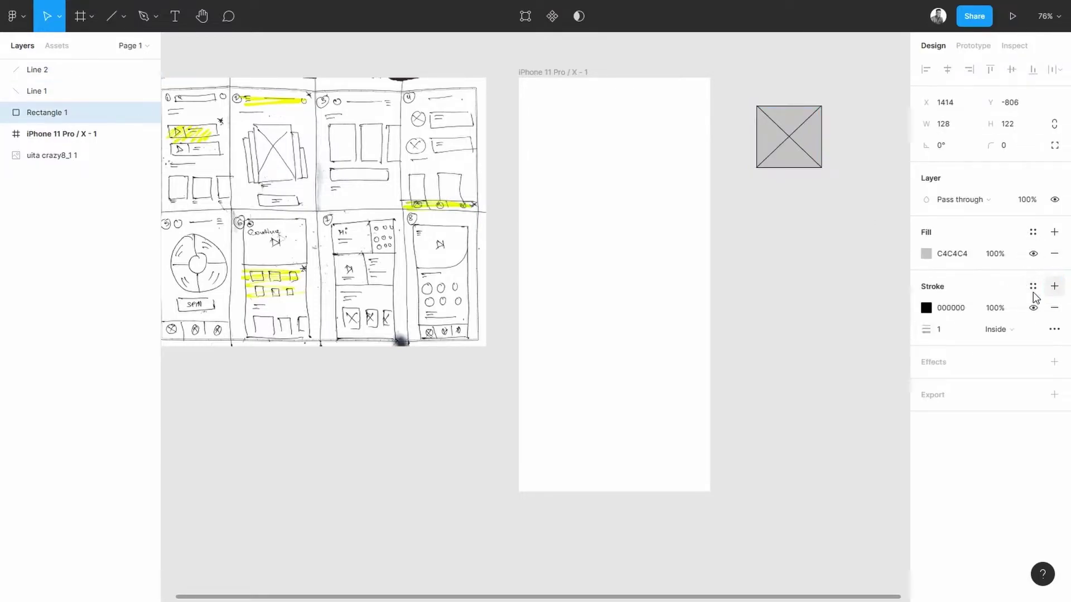
click(848, 285)
click(837, 234)
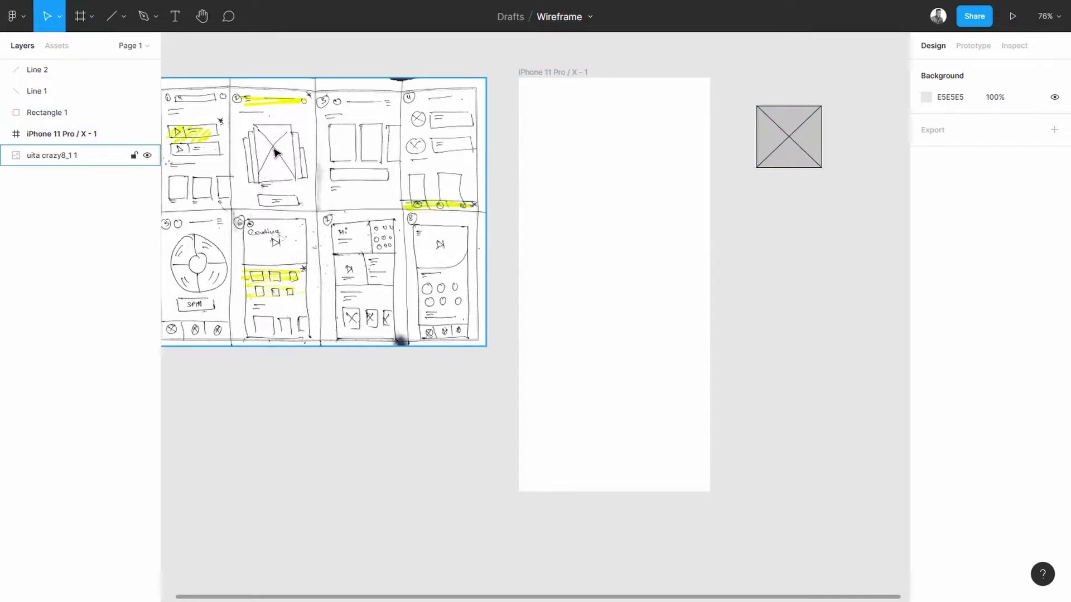
click(110, 21)
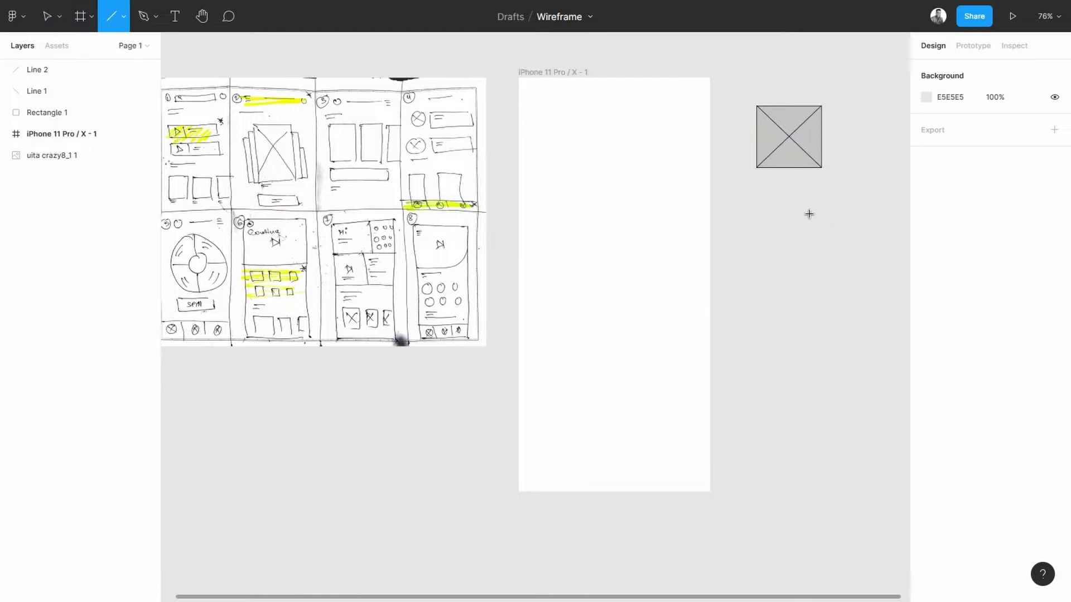
drag(748, 194, 897, 196)
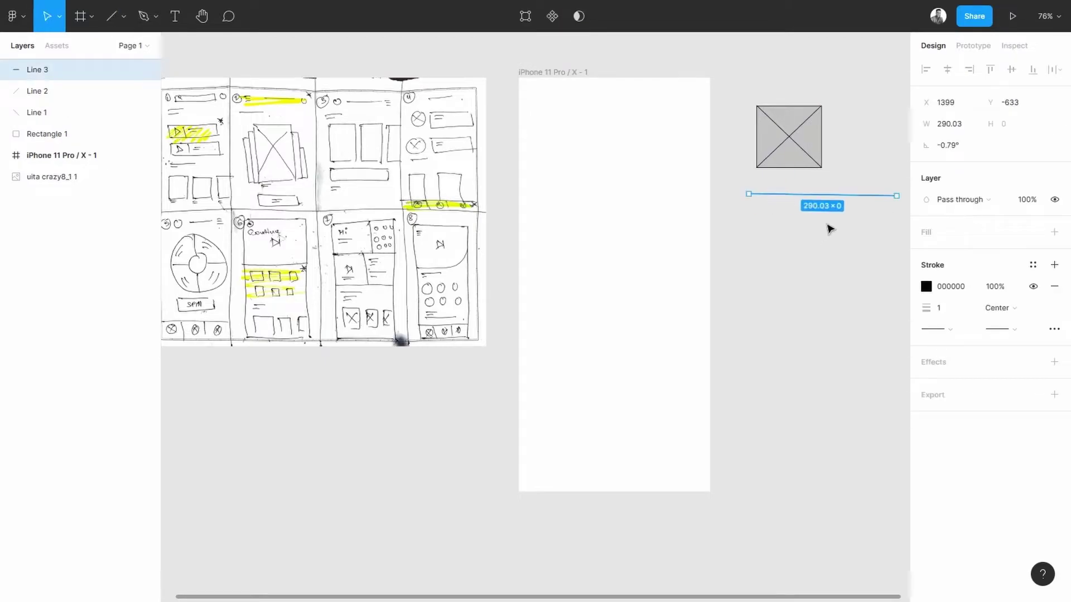
key(Delete)
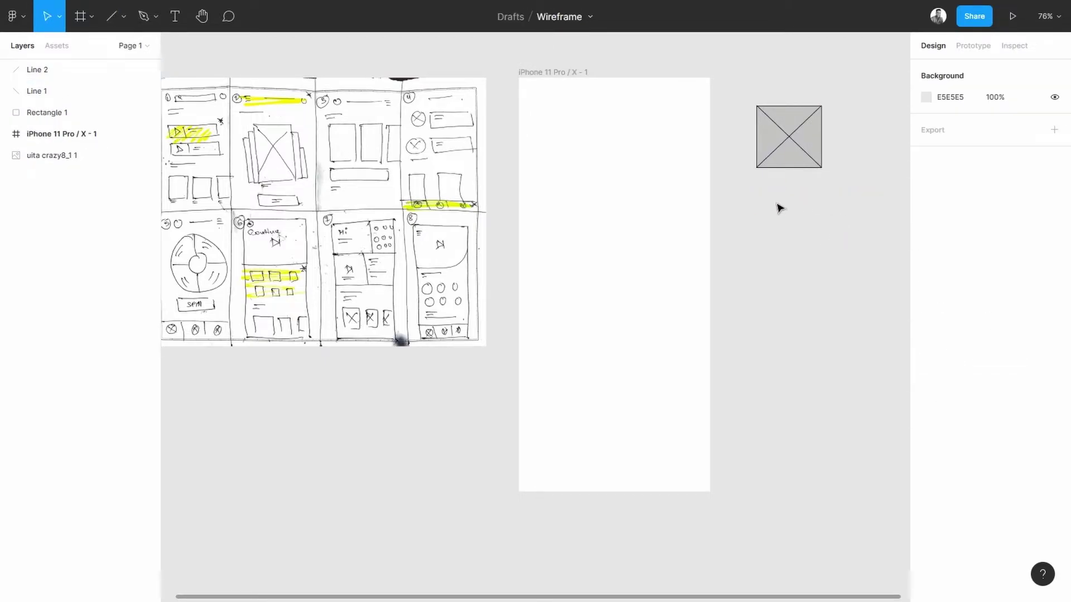
- Draw a horizontal line about 345 long below the crossed rectangle, aligned with its left edge, and duplicate it just underneath
click(119, 23)
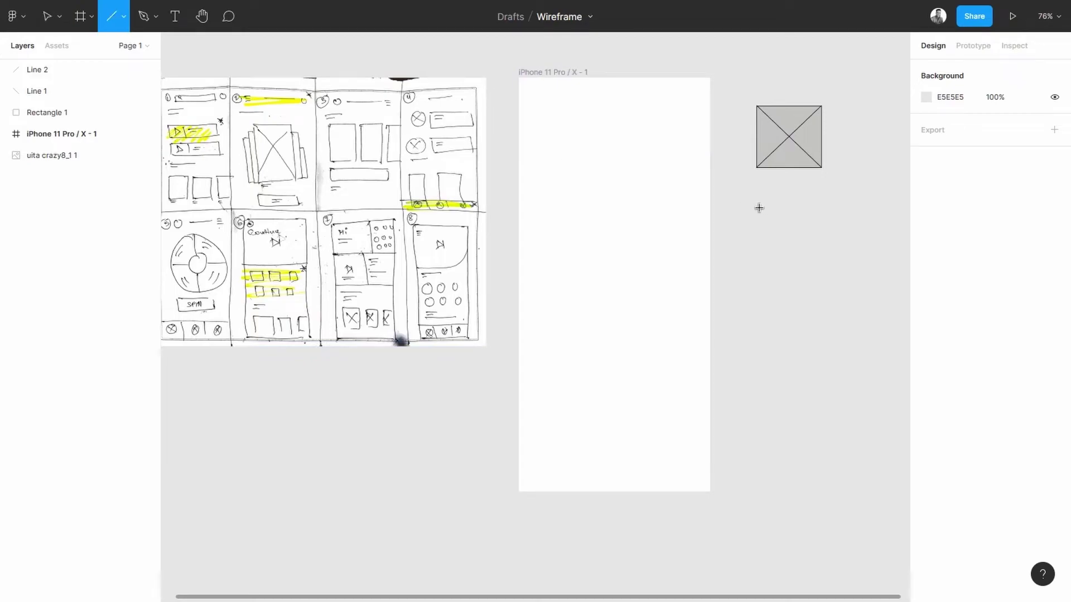
drag(757, 207, 903, 206)
click(768, 232)
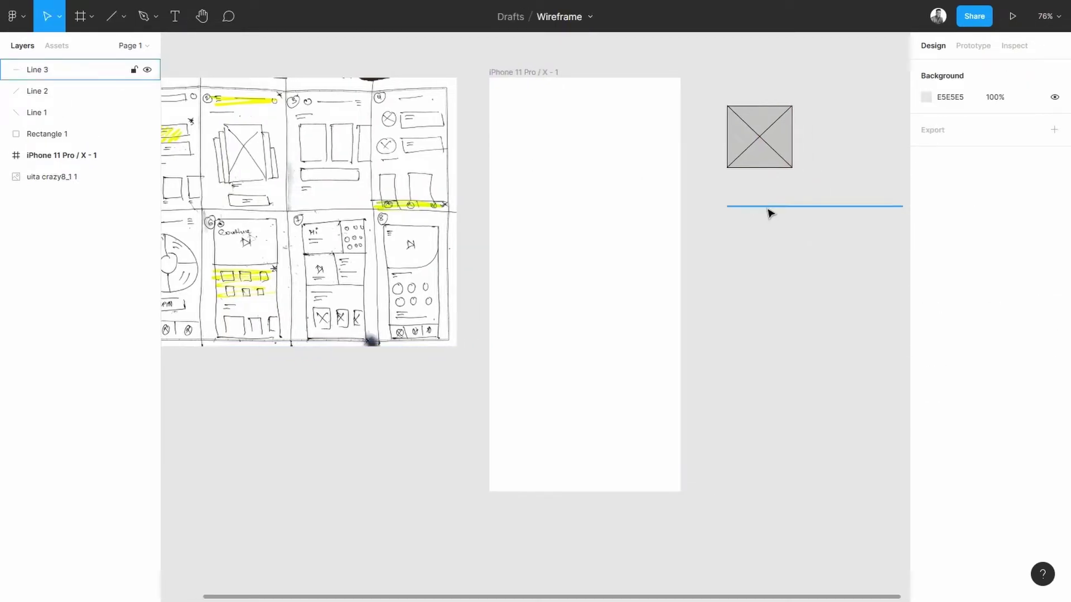
drag(767, 209, 770, 224)
click(799, 263)
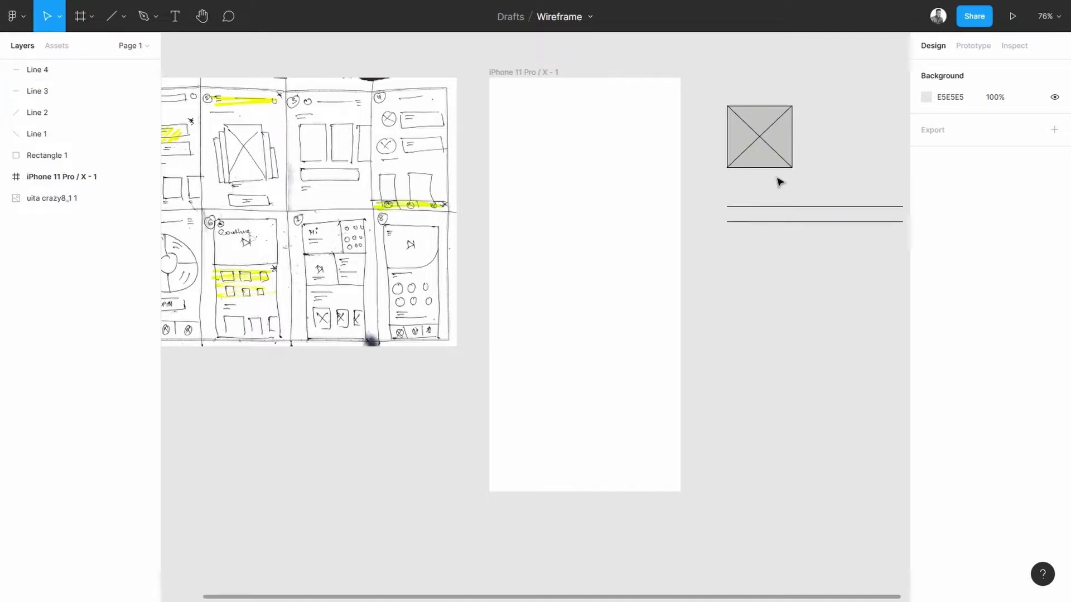
drag(817, 188, 698, 101)
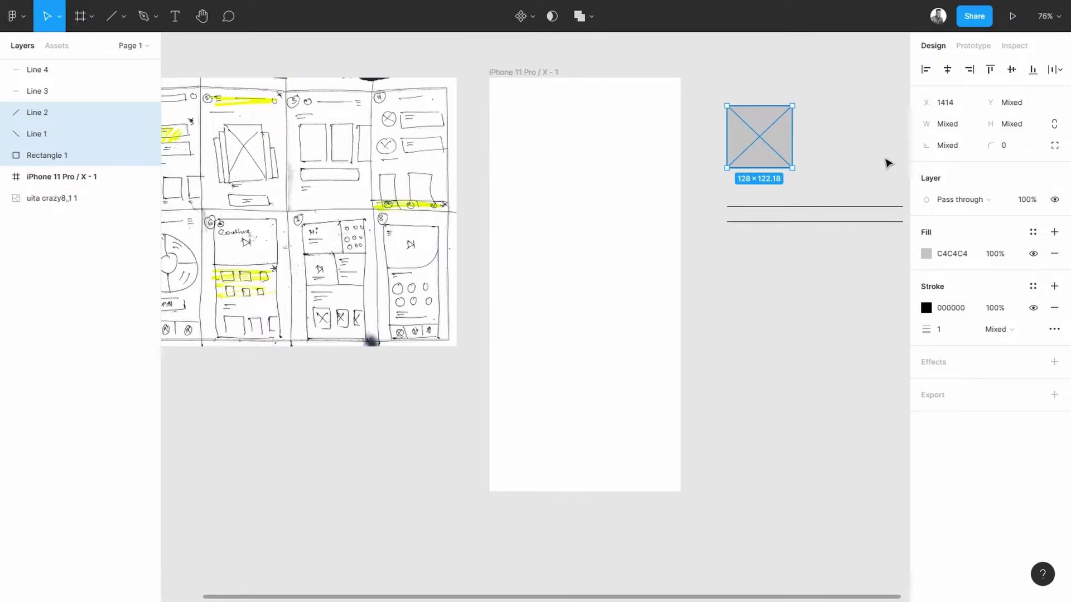
click(832, 282)
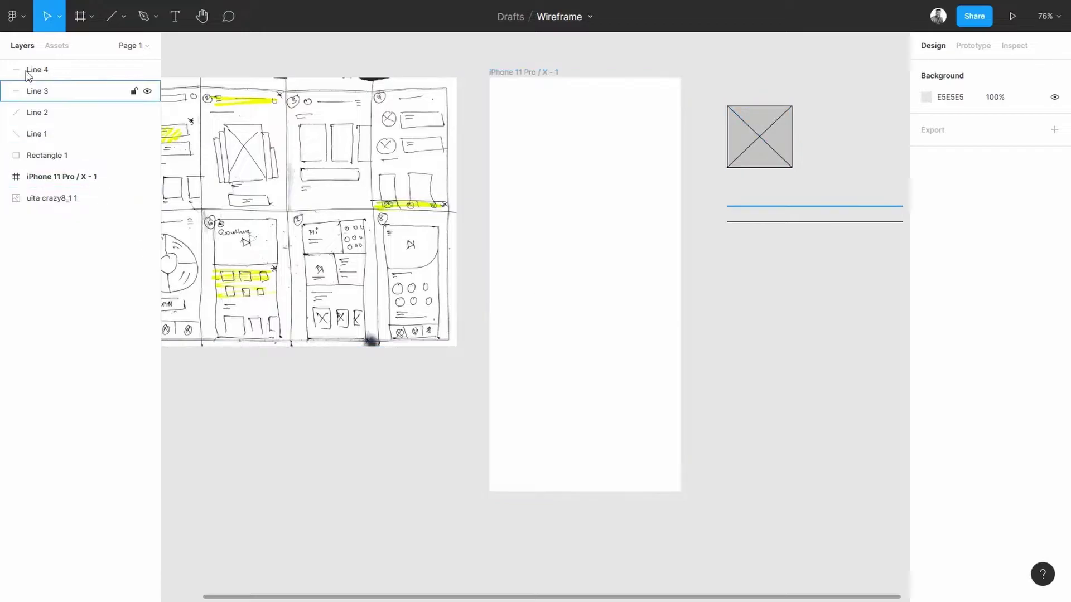
- Draw a wide rectangle about 286 × 49 below the two horizontal lines, aligned with their left ends
click(120, 22)
click(119, 48)
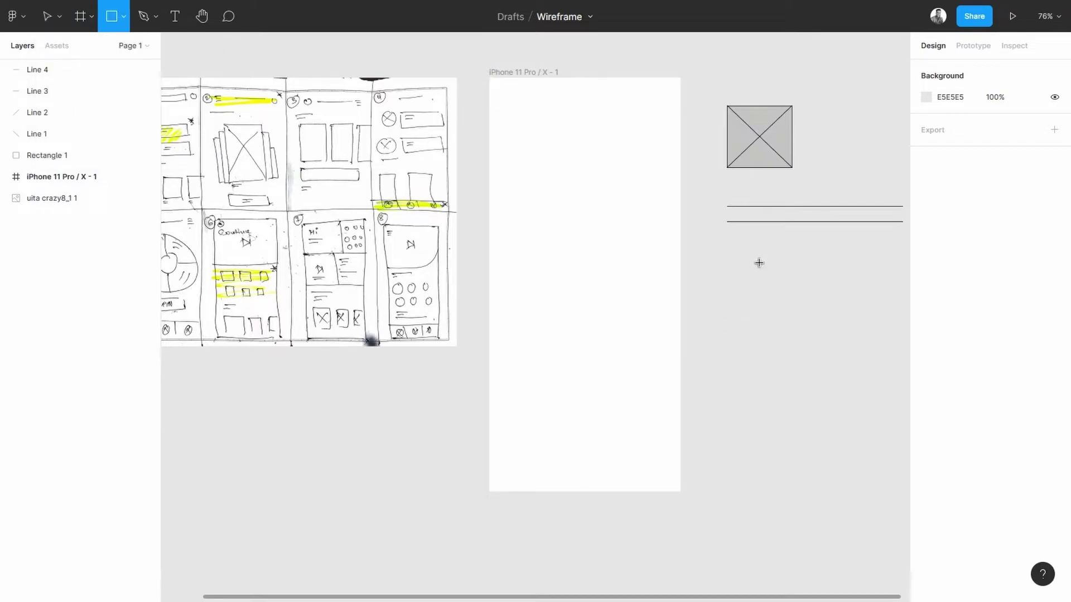
drag(727, 259, 873, 284)
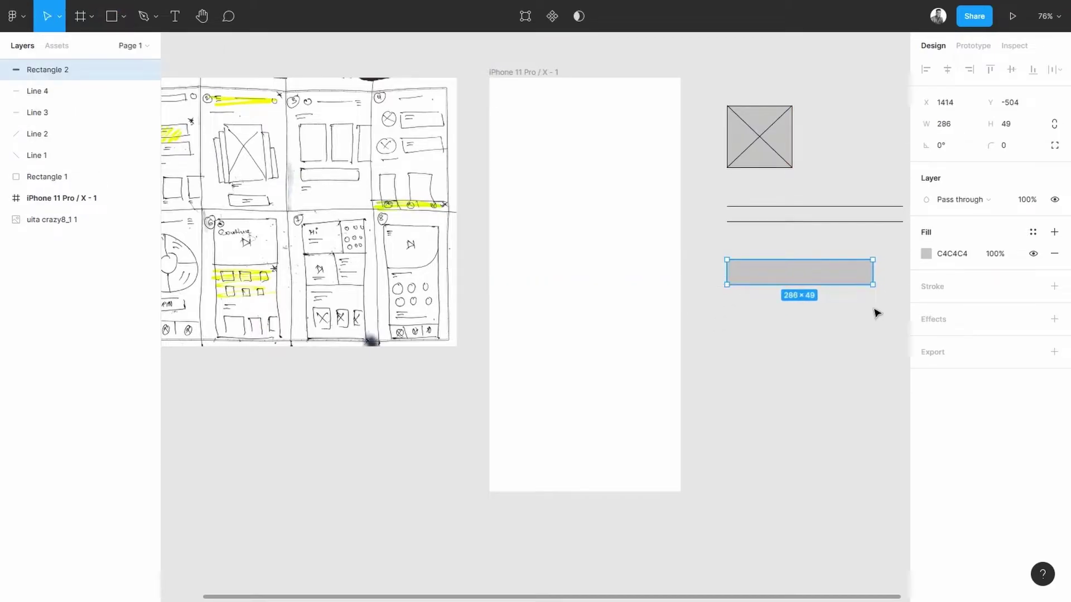
click(876, 310)
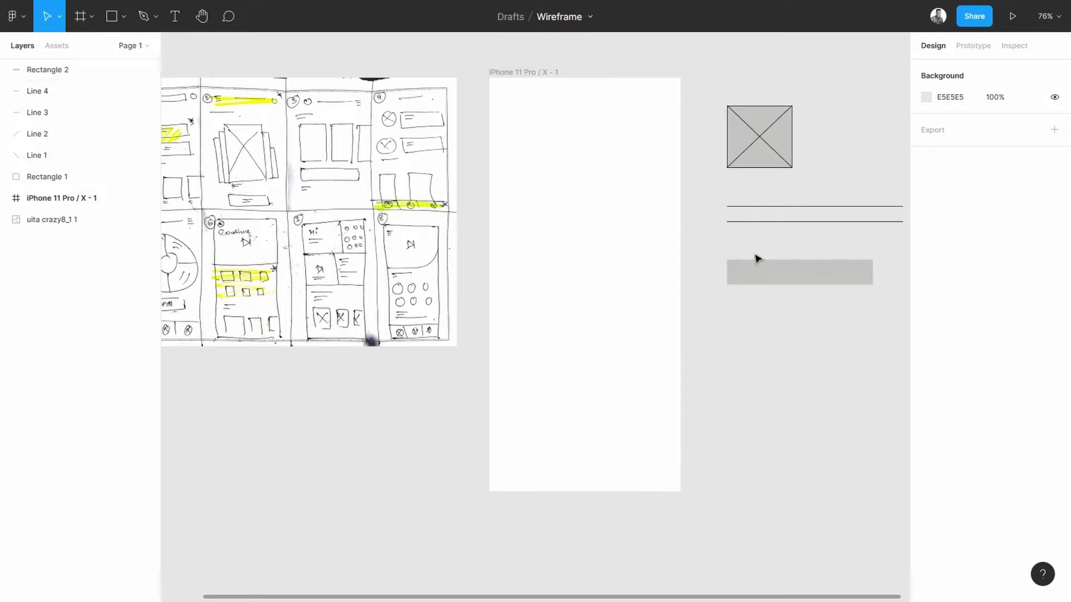
- Add the text label "Button" and center it horizontally and vertically on the wide rectangle
click(765, 282)
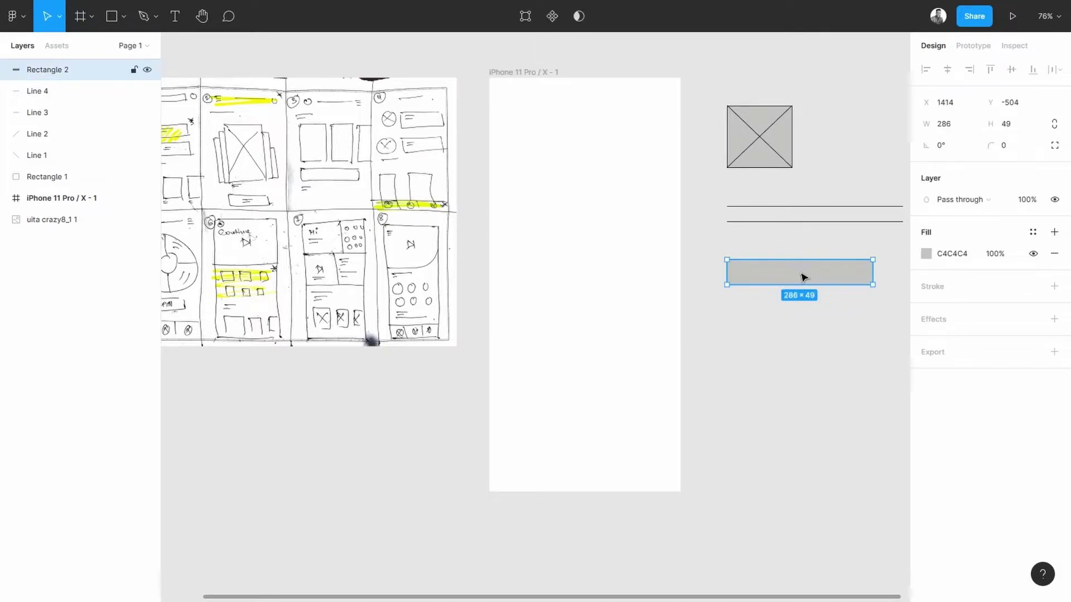
click(176, 22)
click(783, 272)
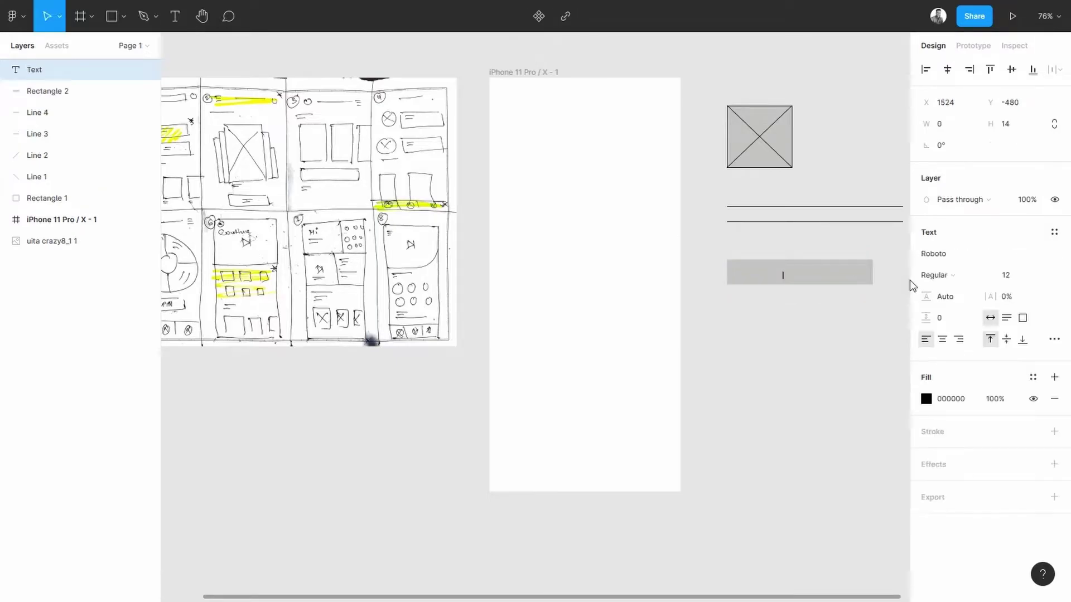
text(Button)
key(Escape)
drag(795, 278, 801, 276)
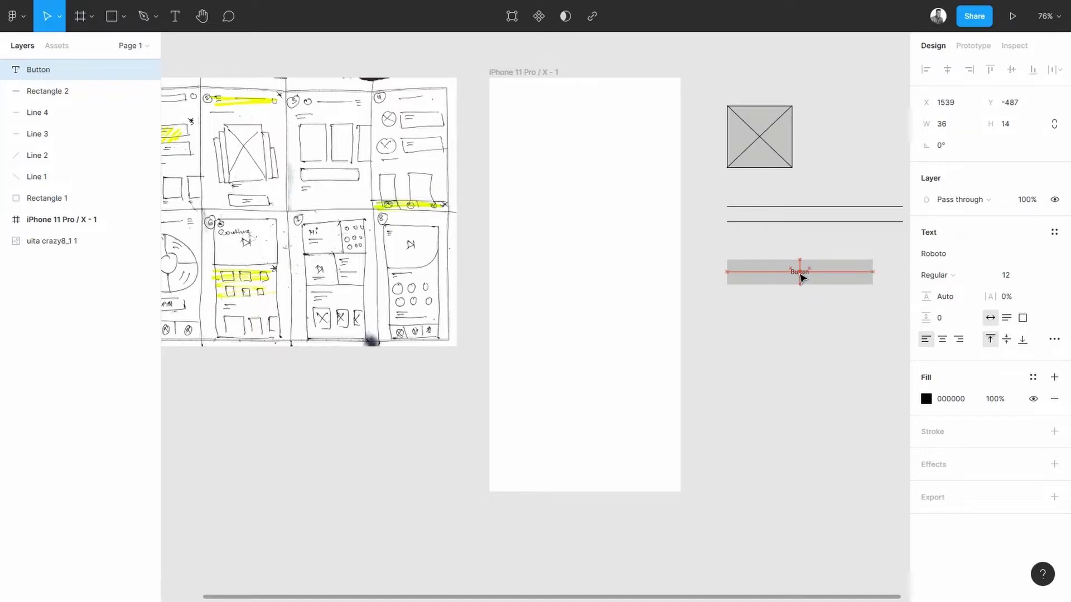
click(872, 324)
drag(872, 319, 718, 109)
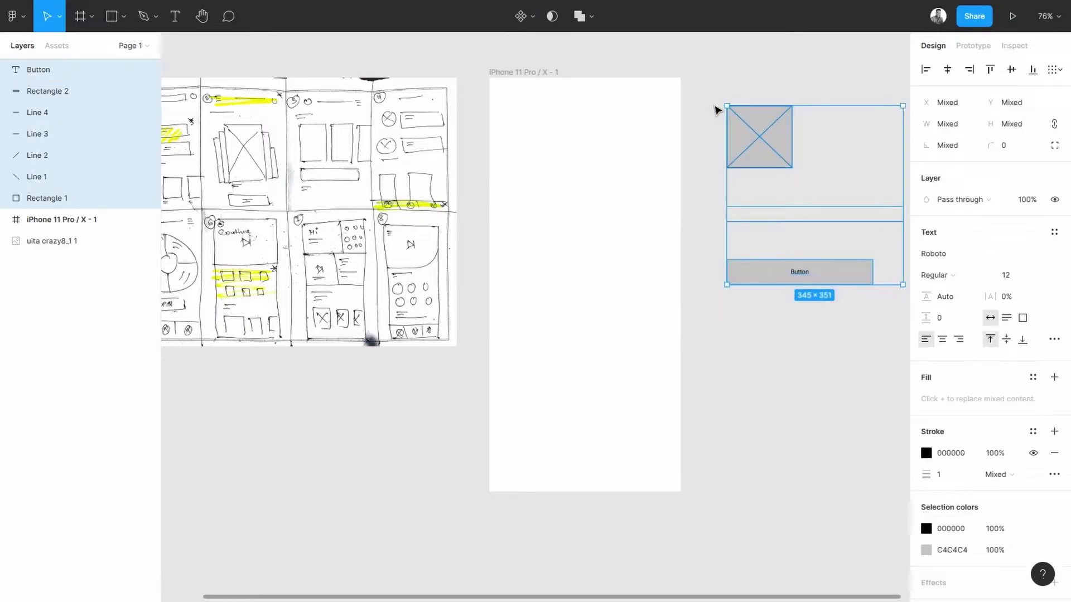
click(831, 360)
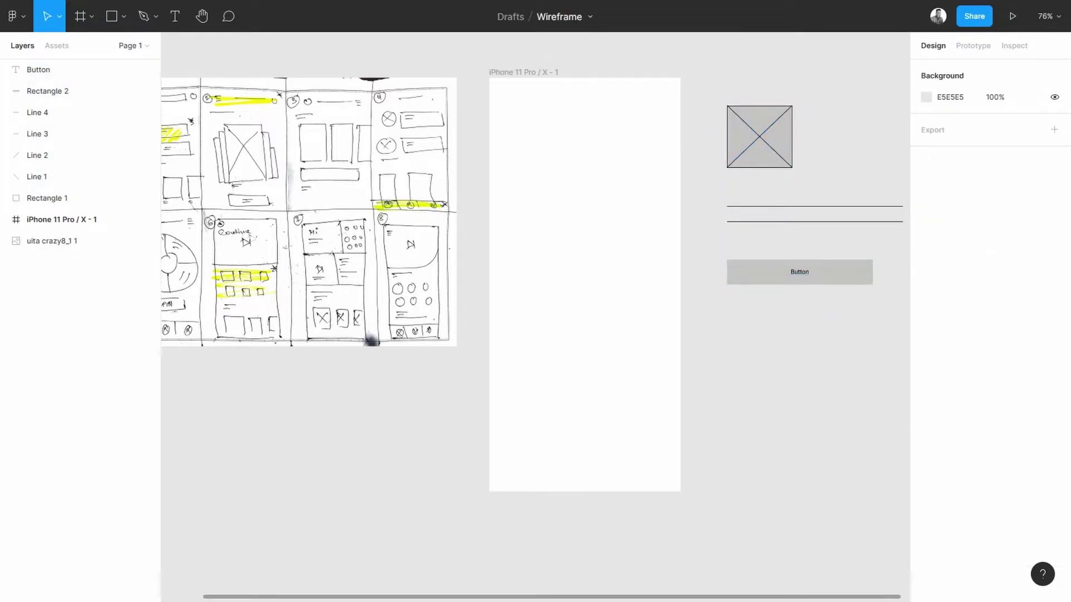
- Draw an ellipse to the right of the crossed rectangle and constrain it to a perfect circle of about 140 × 140
scroll(758, 189, right, 5)
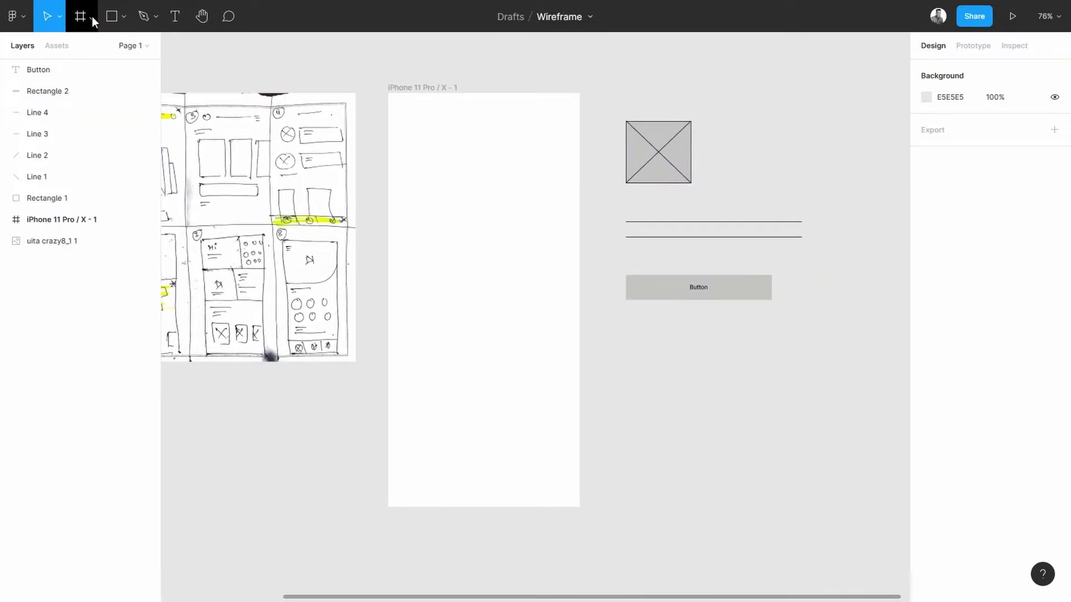
click(123, 17)
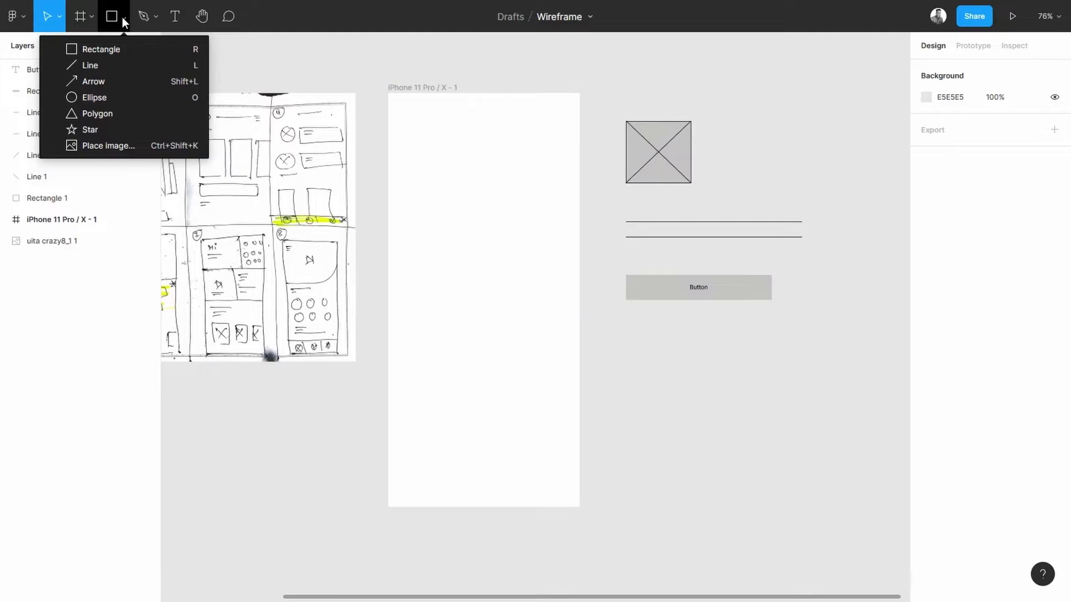
click(87, 94)
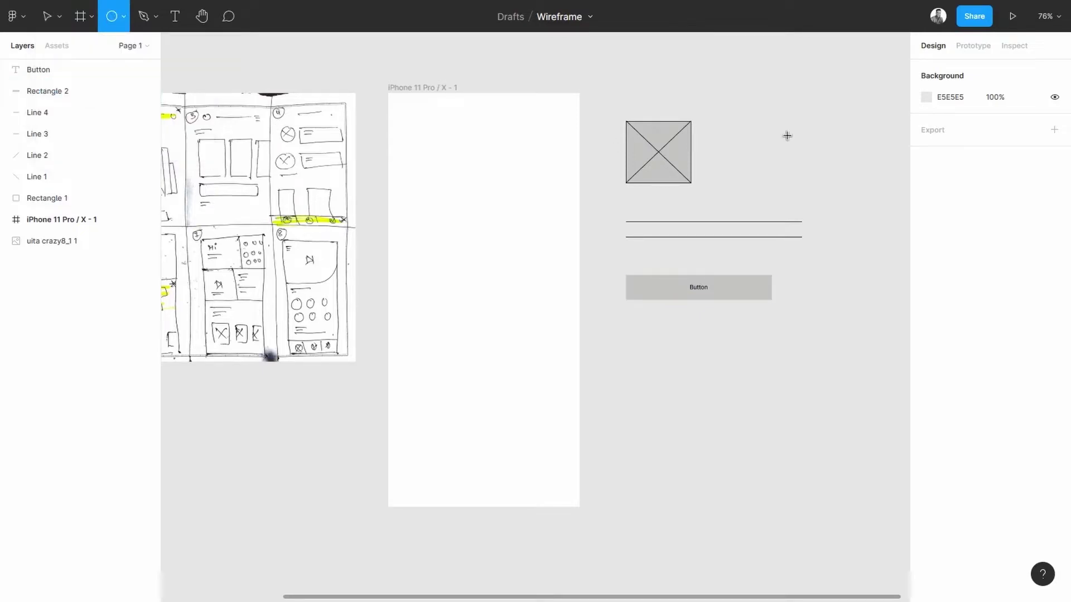
drag(774, 112, 822, 172)
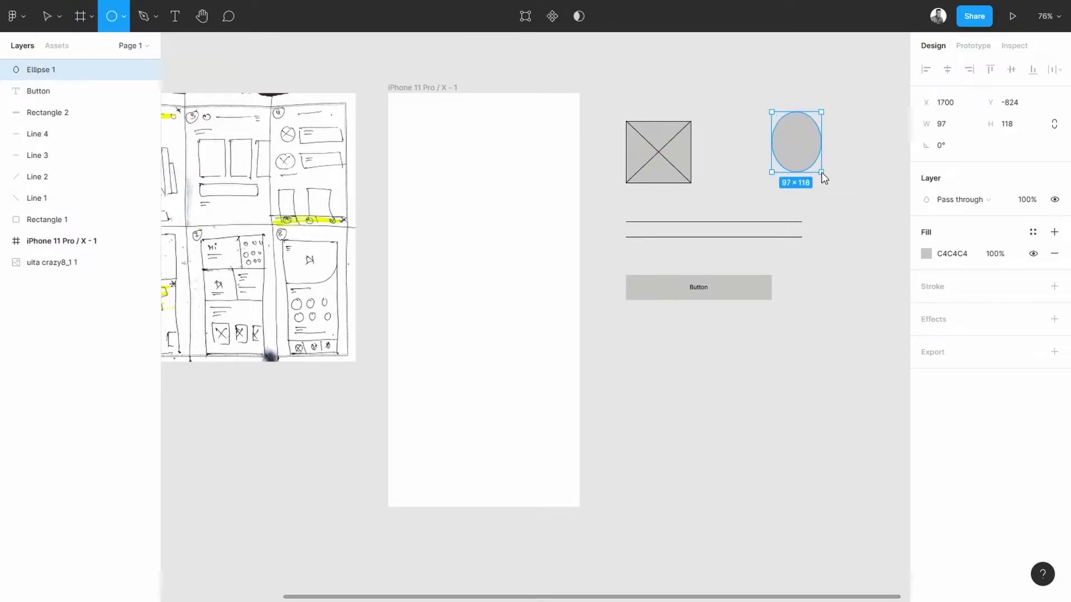
mouse_move(822, 172)
mouse_down()
mouse_move(773, 94)
mouse_move(830, 173)
mouse_move(807, 170)
mouse_move(778, 135)
mouse_move(803, 183)
mouse_move(778, 152)
mouse_move(815, 152)
mouse_move(776, 117)
mouse_move(828, 179)
mouse_move(855, 180)
mouse_move(833, 192)
mouse_move(829, 180)
mouse_move(844, 178)
mouse_move(830, 201)
mouse_up()
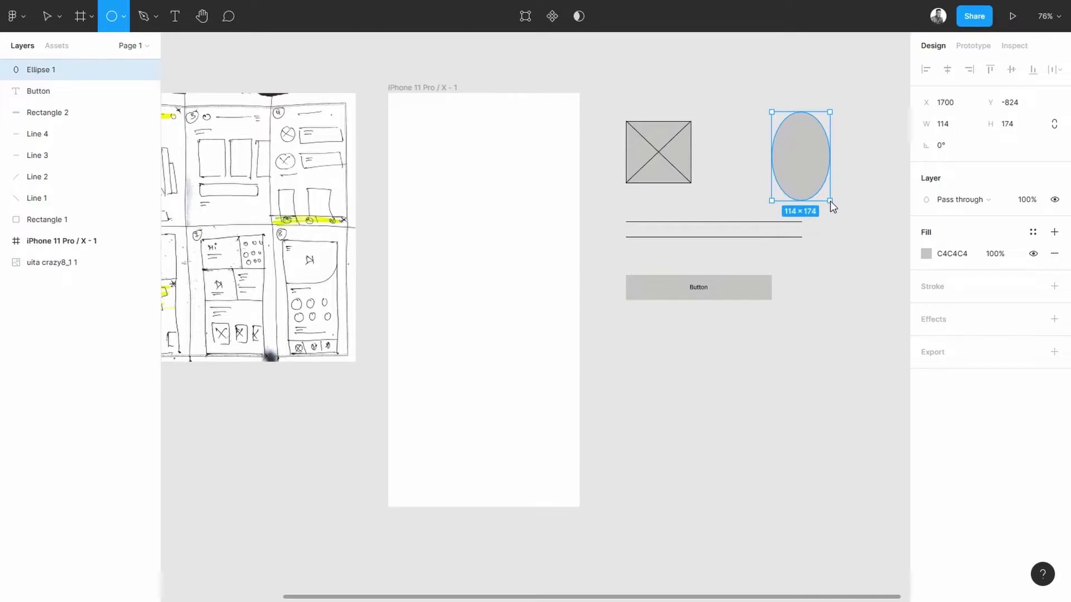
mouse_move(831, 202)
mouse_down()
mouse_move(796, 140)
mouse_move(837, 188)
mouse_up()
key(shift)
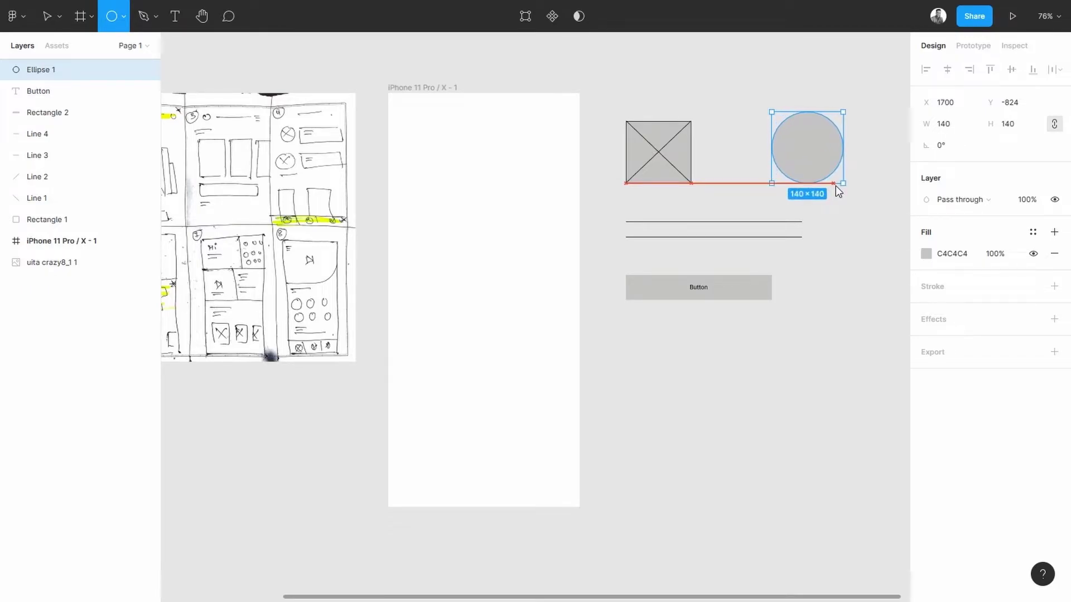
drag(836, 186, 835, 185)
key(shift)
click(857, 229)
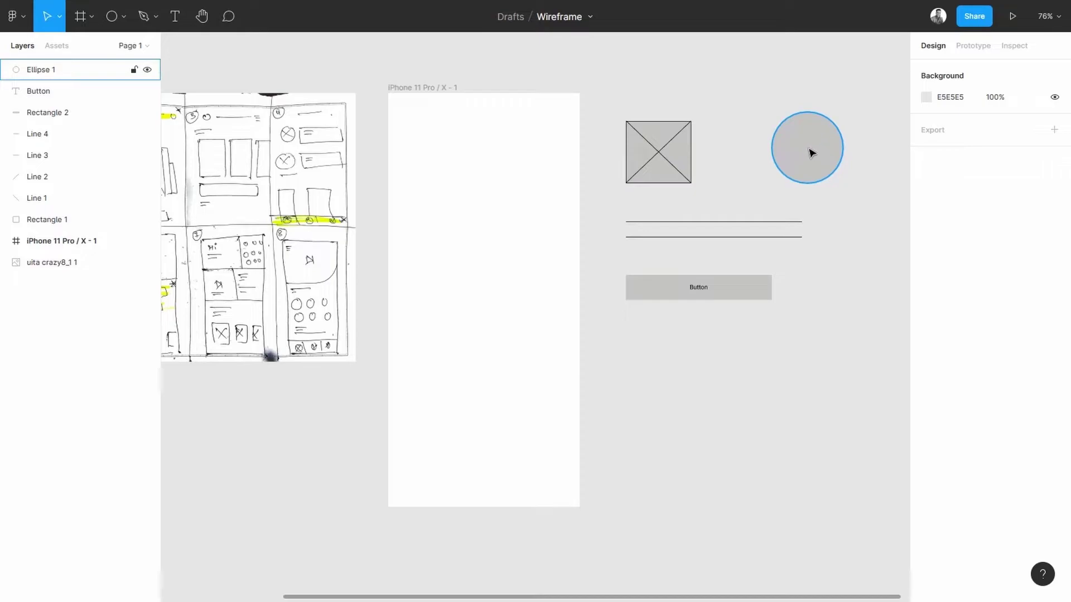
- Duplicate the crossed rectangle's two diagonal lines, place the copies over the circle, and bring them to the front
click(663, 155)
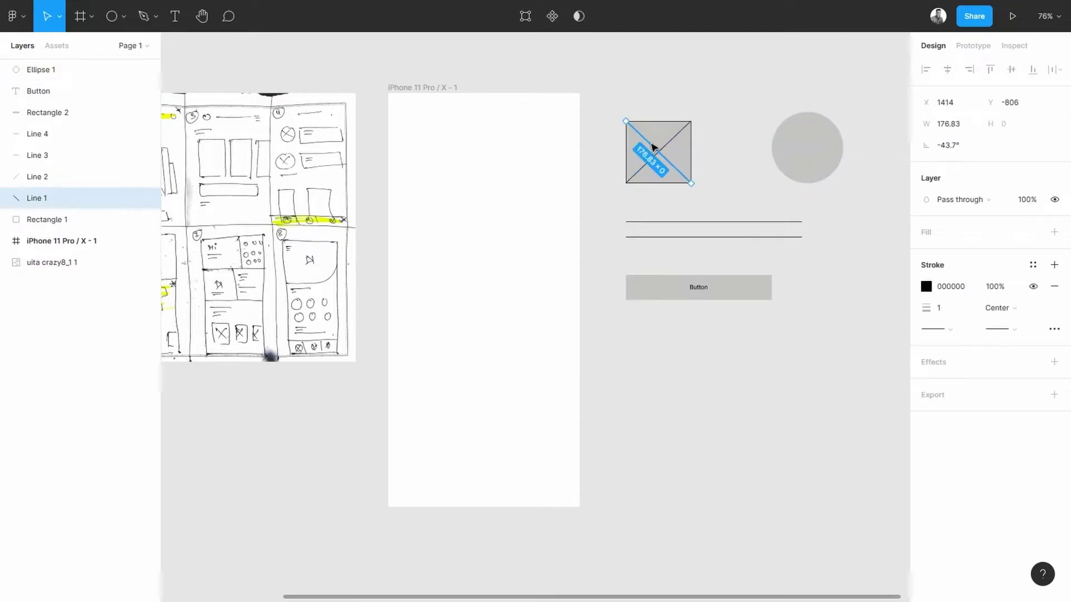
shift+click(671, 144)
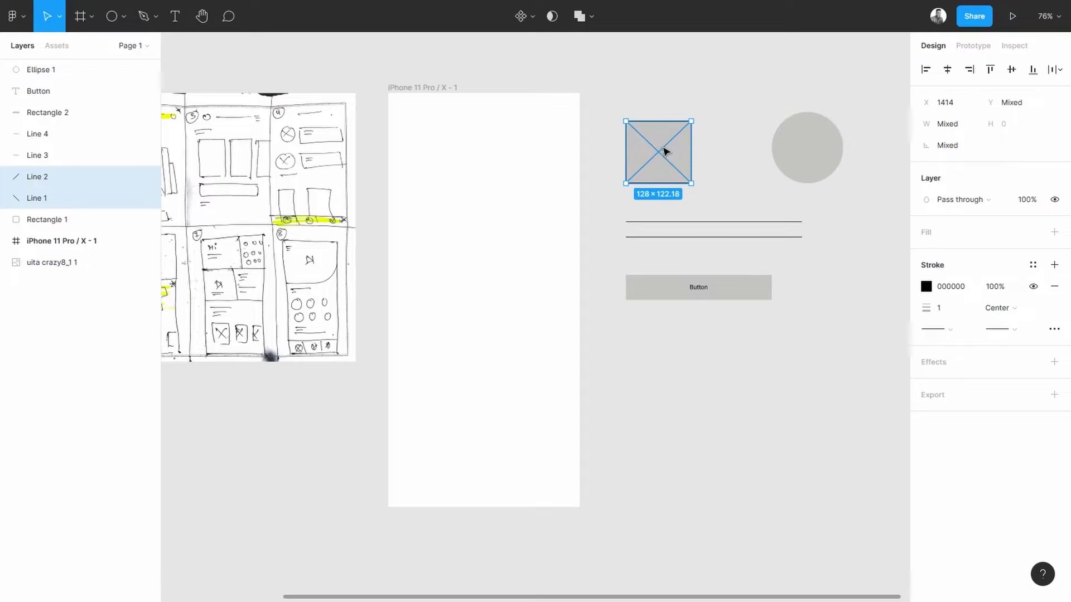
click(739, 156)
key(ctrl+v)
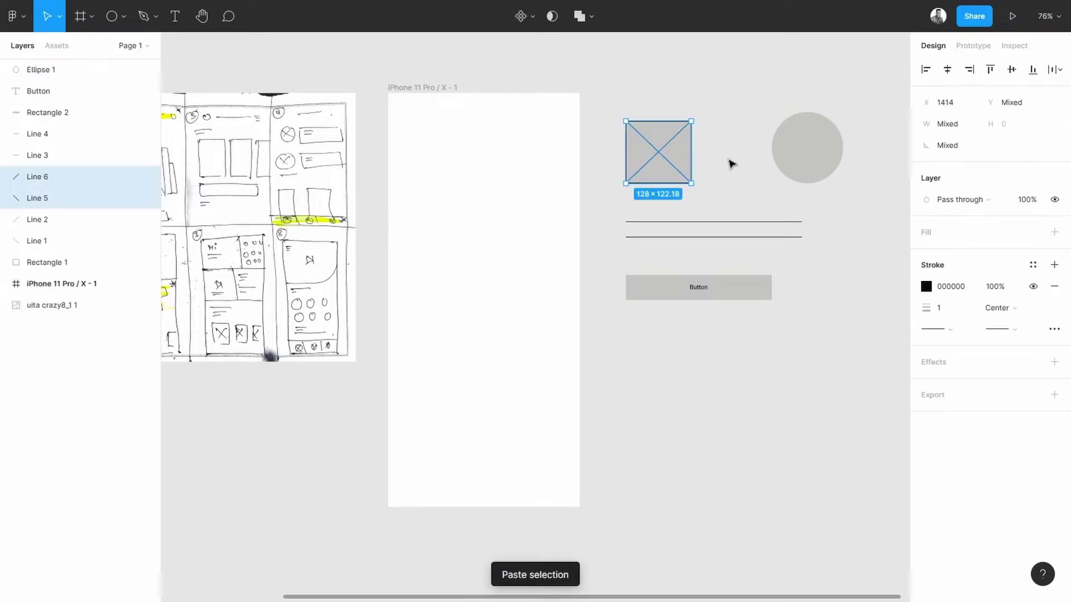
drag(659, 158, 808, 156)
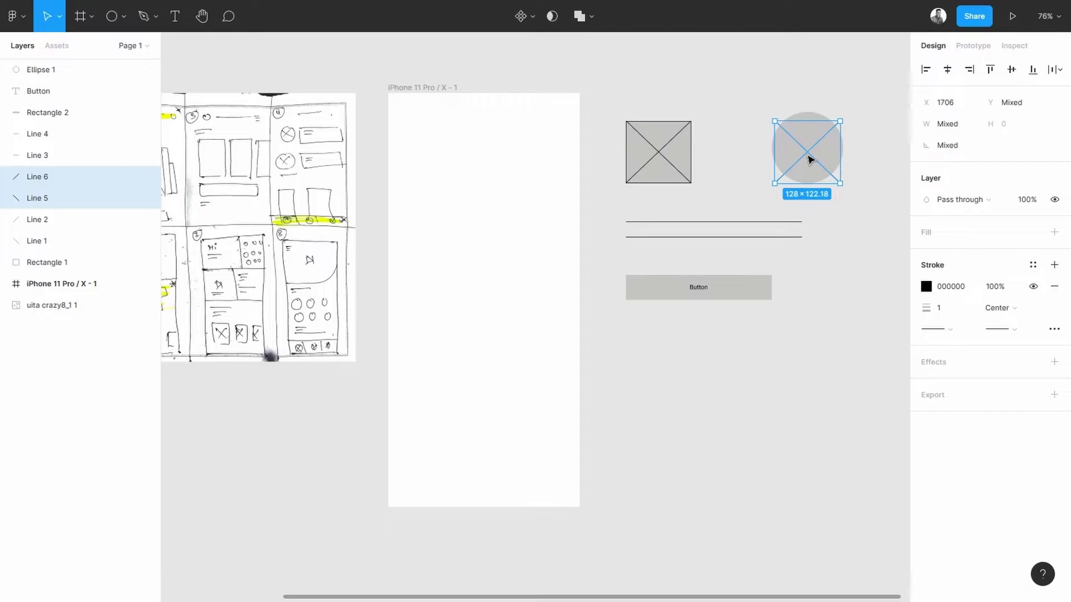
right_click(797, 151)
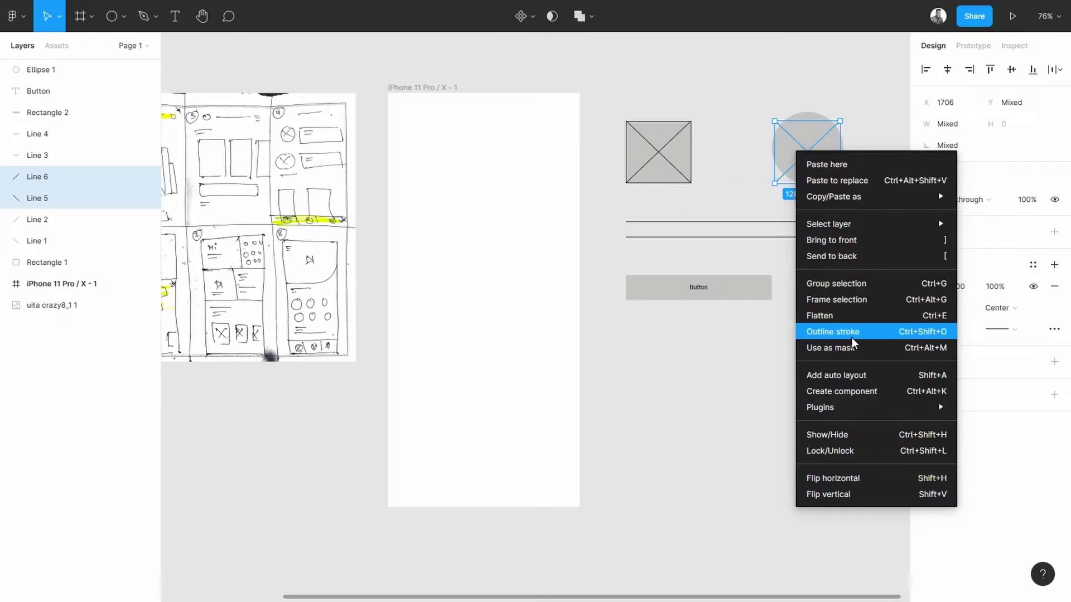
click(841, 240)
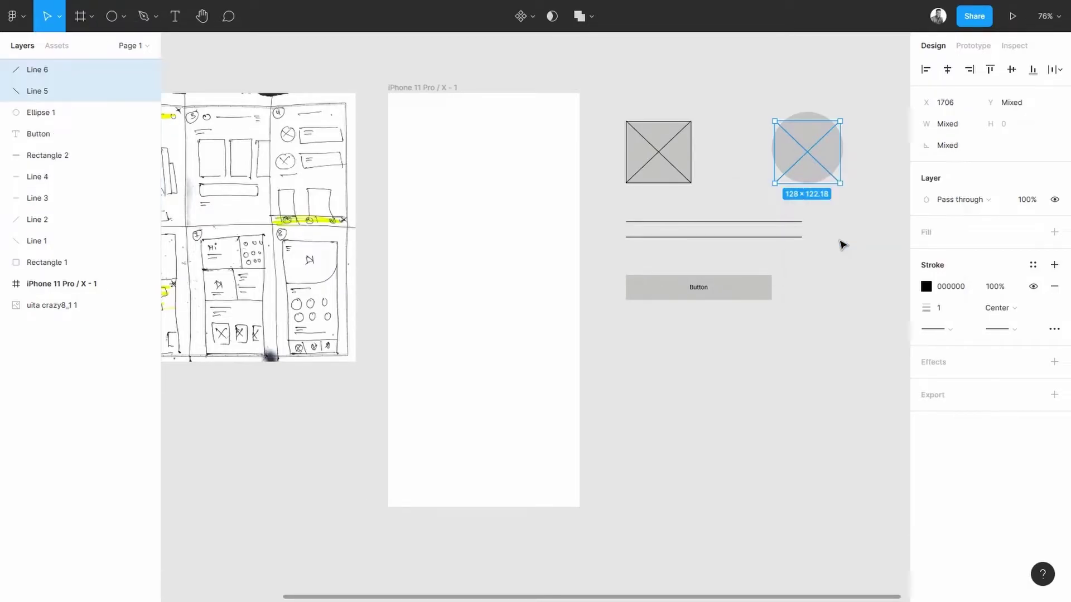
click(841, 244)
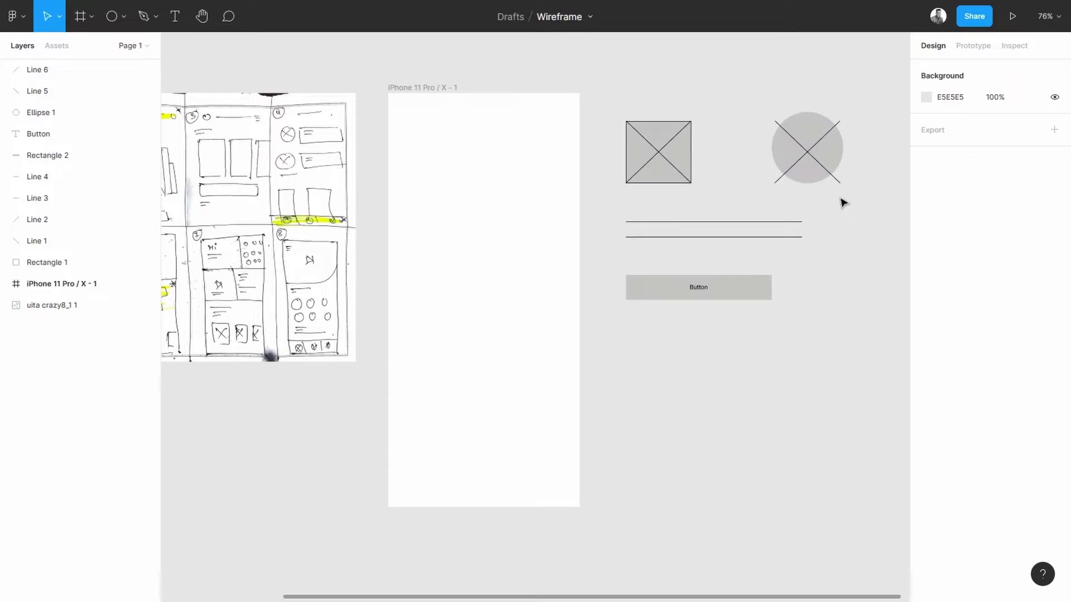
- Shorten both diagonal lines on the circle at each end so that their endpoints lie on the circle's edge
scroll(866, 148, up, 5)
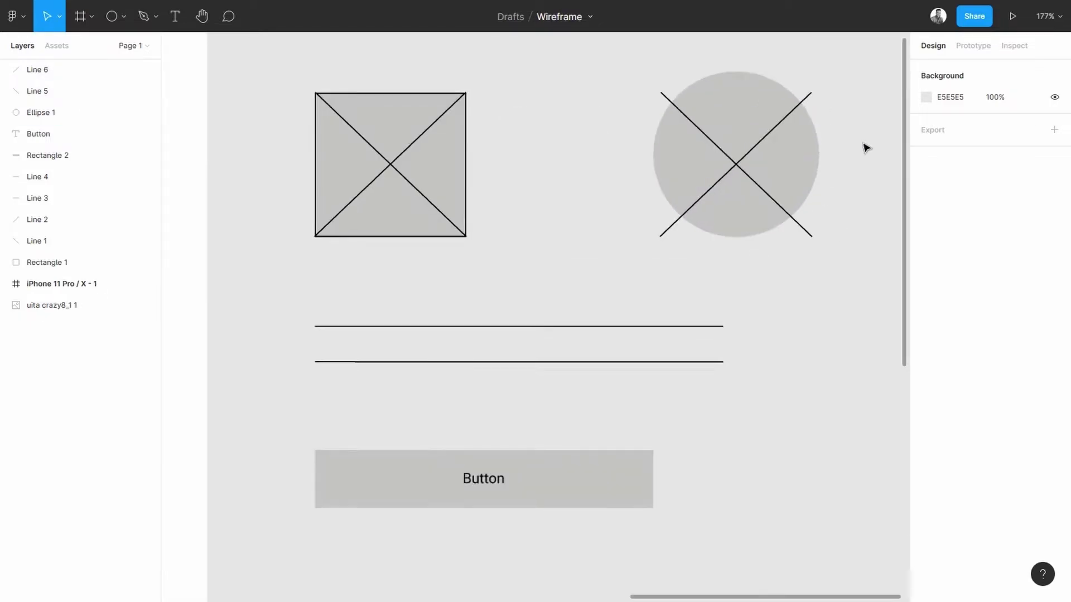
click(774, 134)
drag(812, 94, 799, 103)
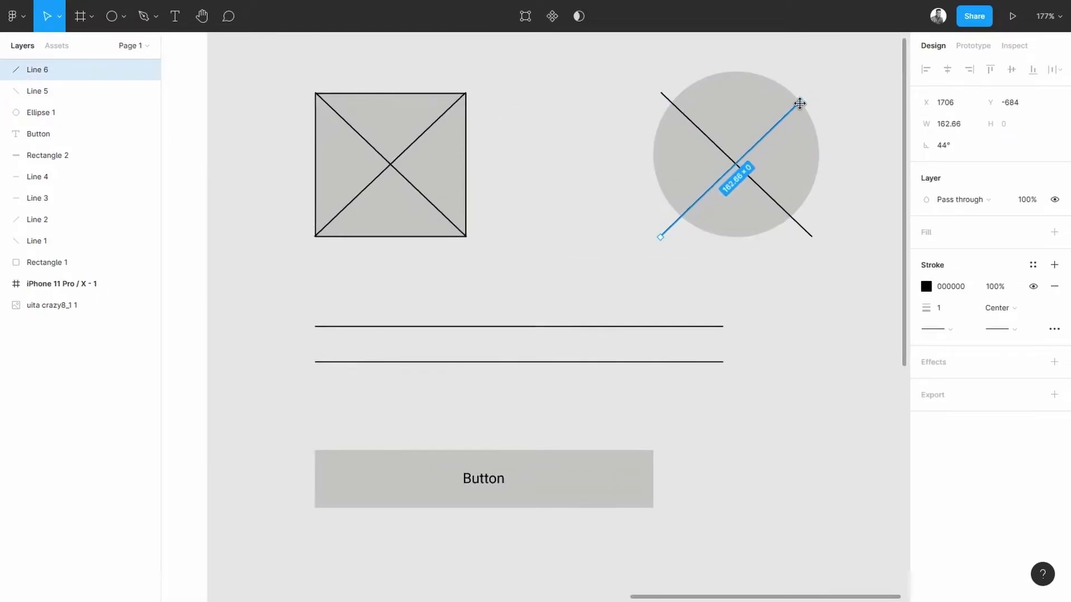
drag(661, 237, 683, 215)
key(Escape)
click(807, 235)
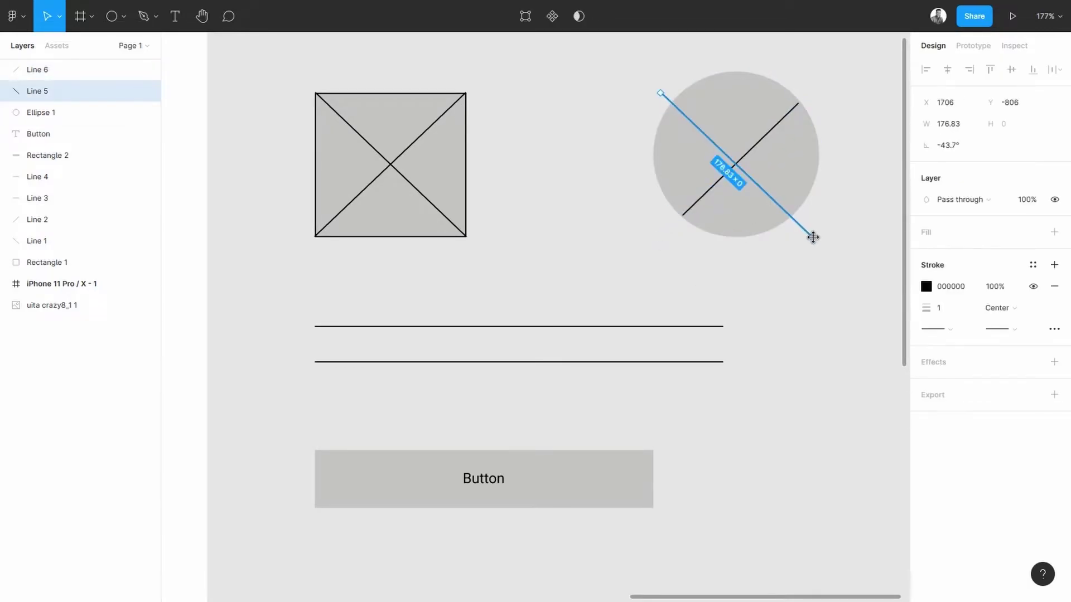
drag(810, 237, 789, 216)
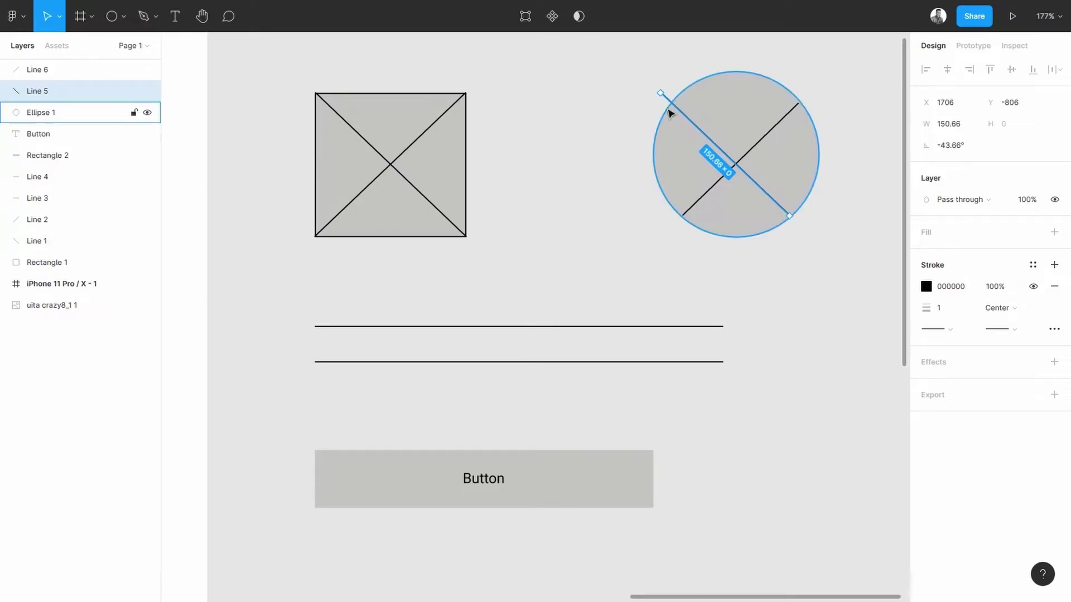
drag(661, 94, 676, 104)
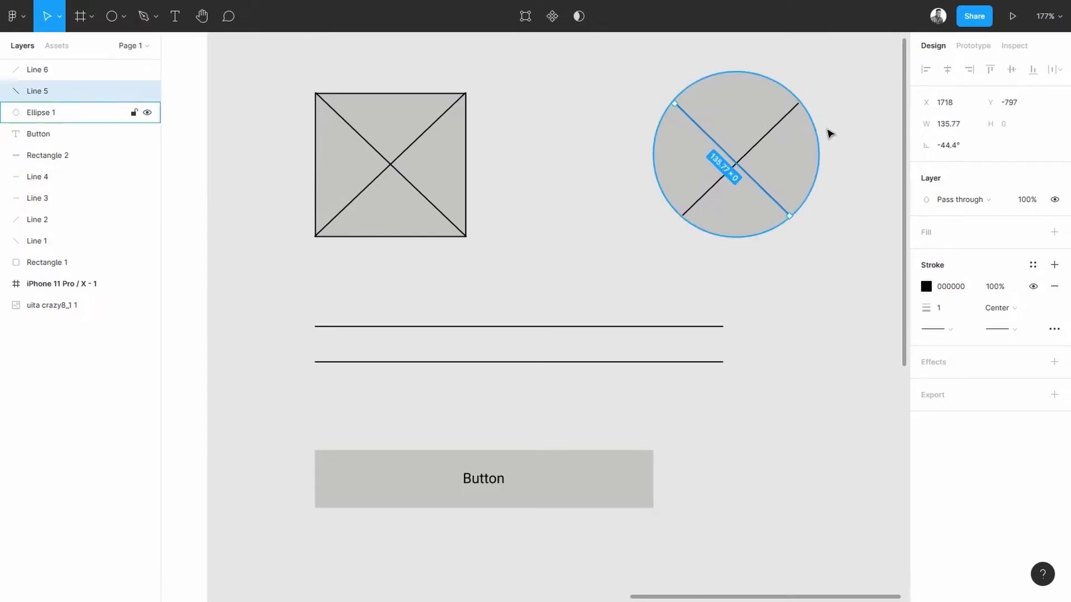
click(856, 140)
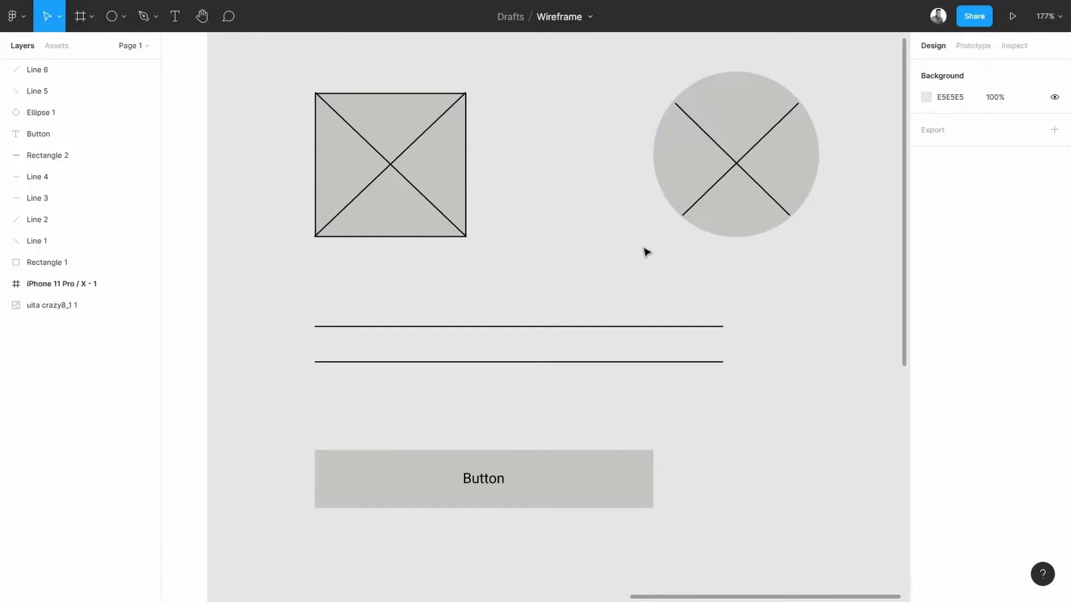
- Select all the placeholder elements and move them together farther away from the phone frame
scroll(620, 249, down, 5)
drag(712, 313, 555, 192)
drag(586, 241, 673, 229)
scroll(720, 228, up, 5)
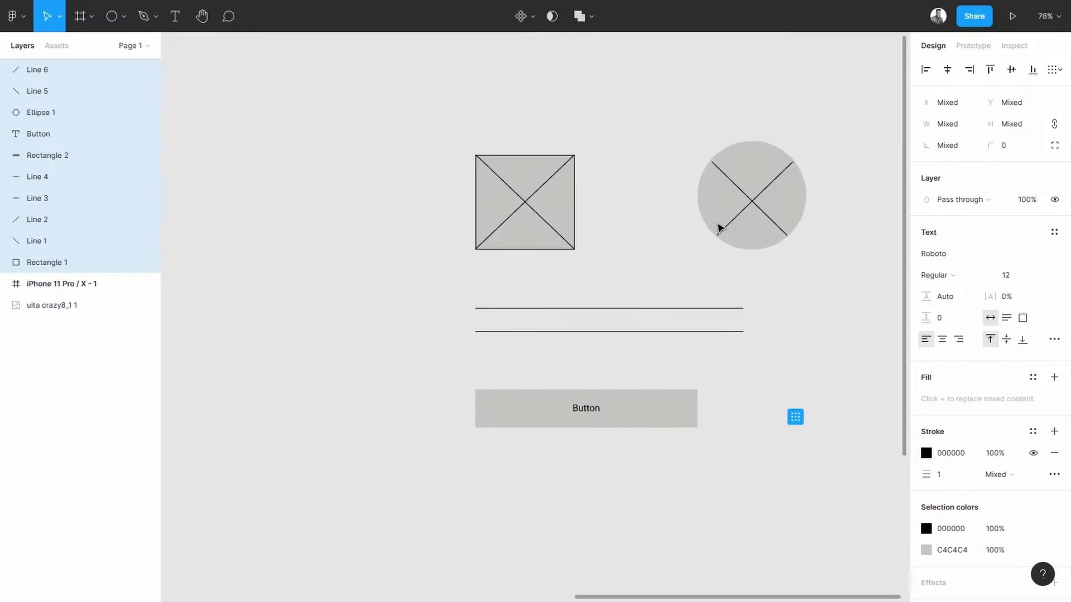
- Add a black (000000) inside stroke of width 1 to the circle
click(859, 234)
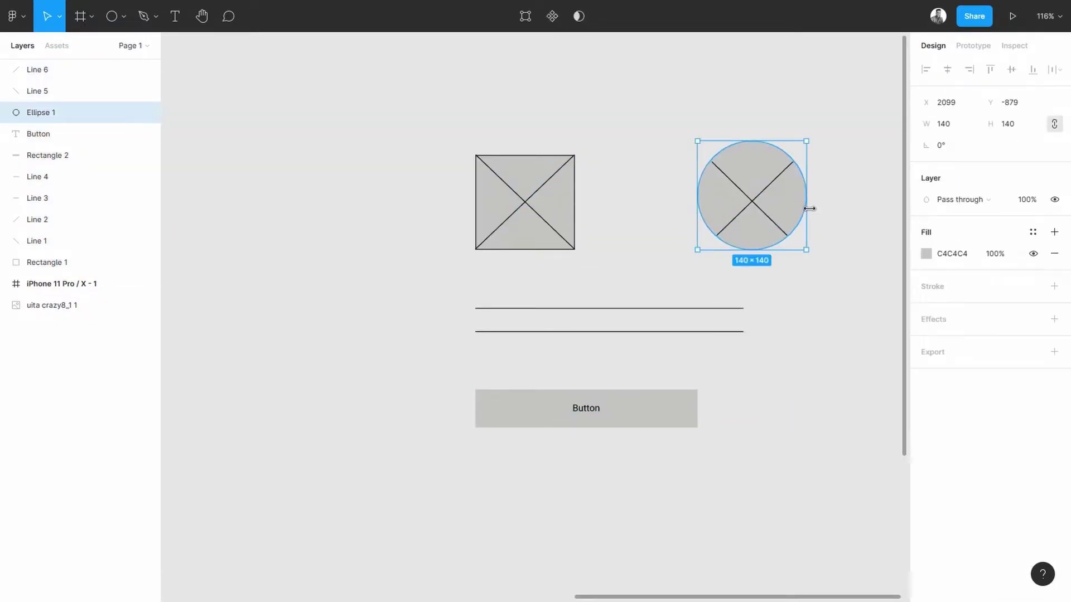
click(1054, 287)
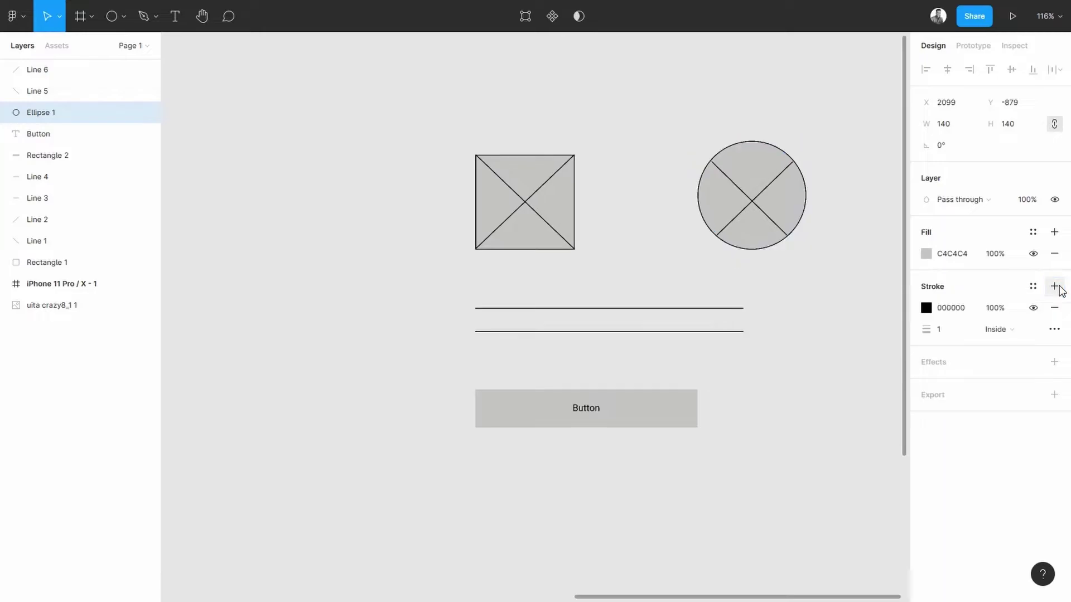
click(868, 215)
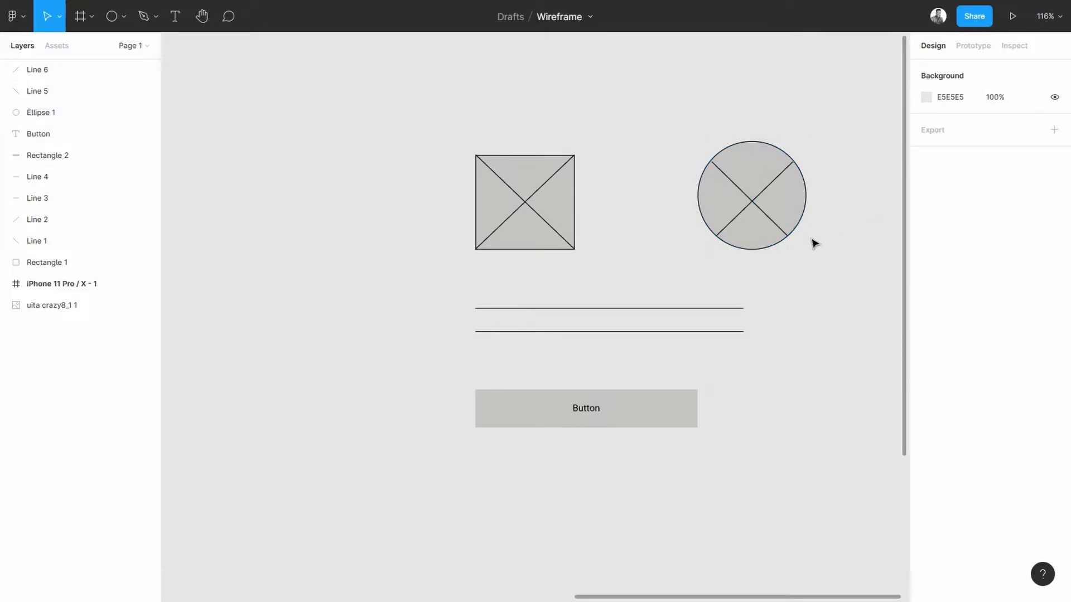
click(786, 194)
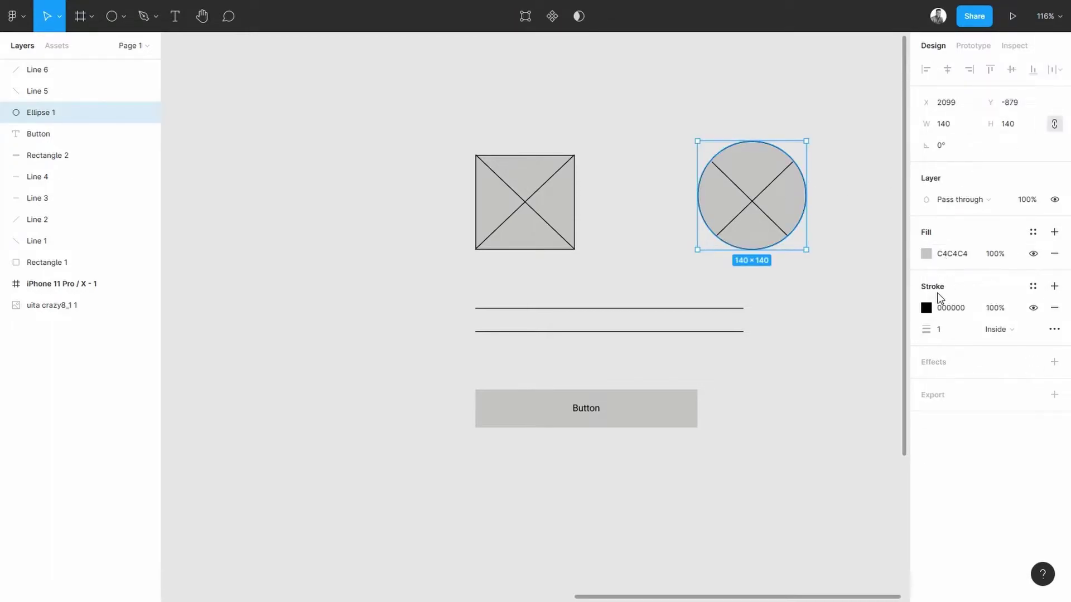
click(877, 281)
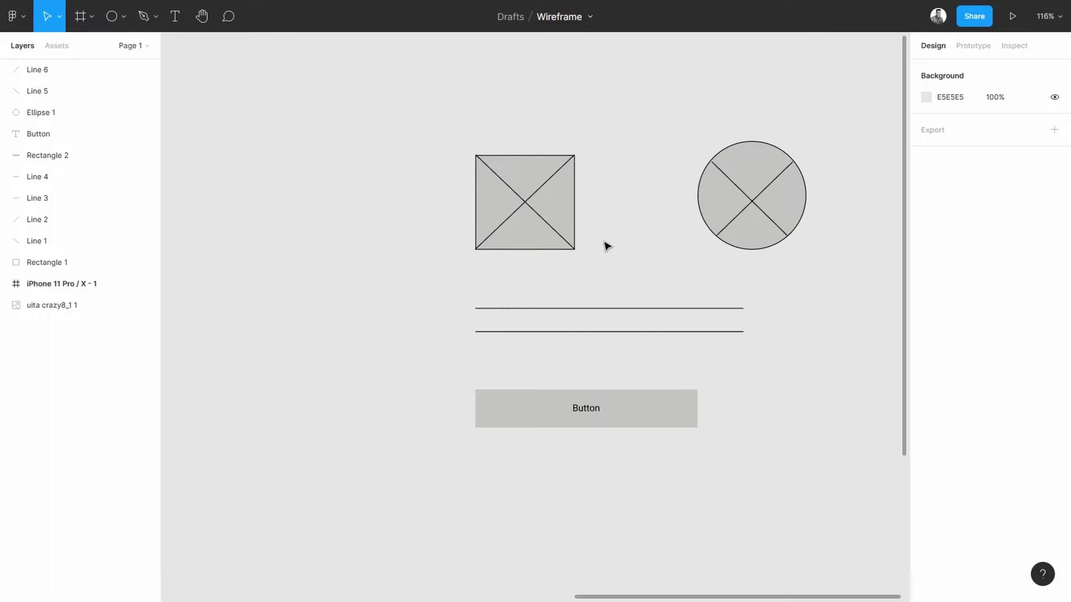
- Darken the crossed rectangle's fill to the gray AAAAAA
click(577, 224)
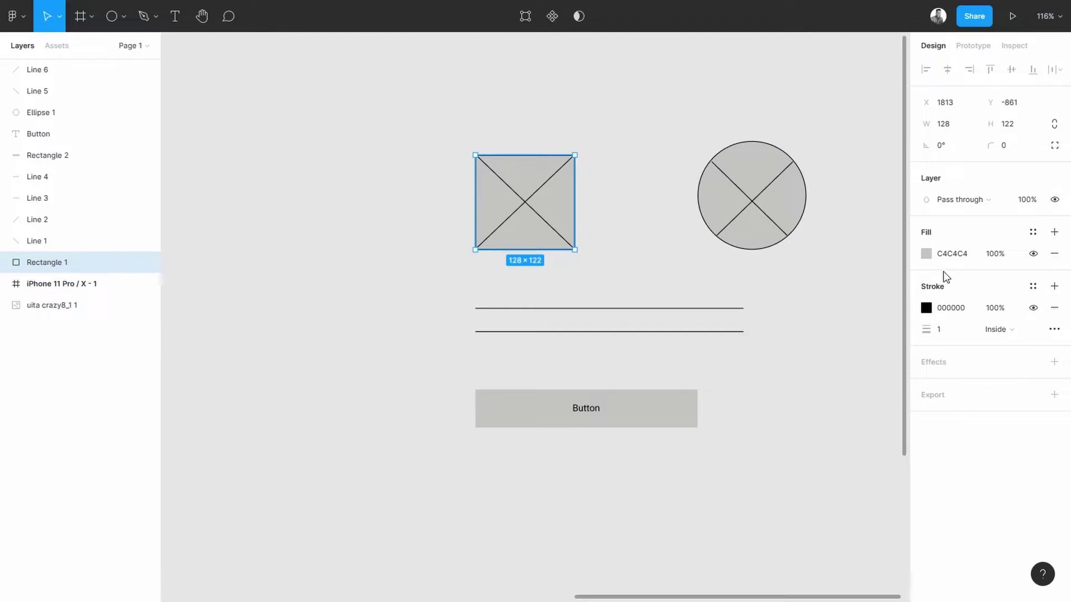
click(927, 255)
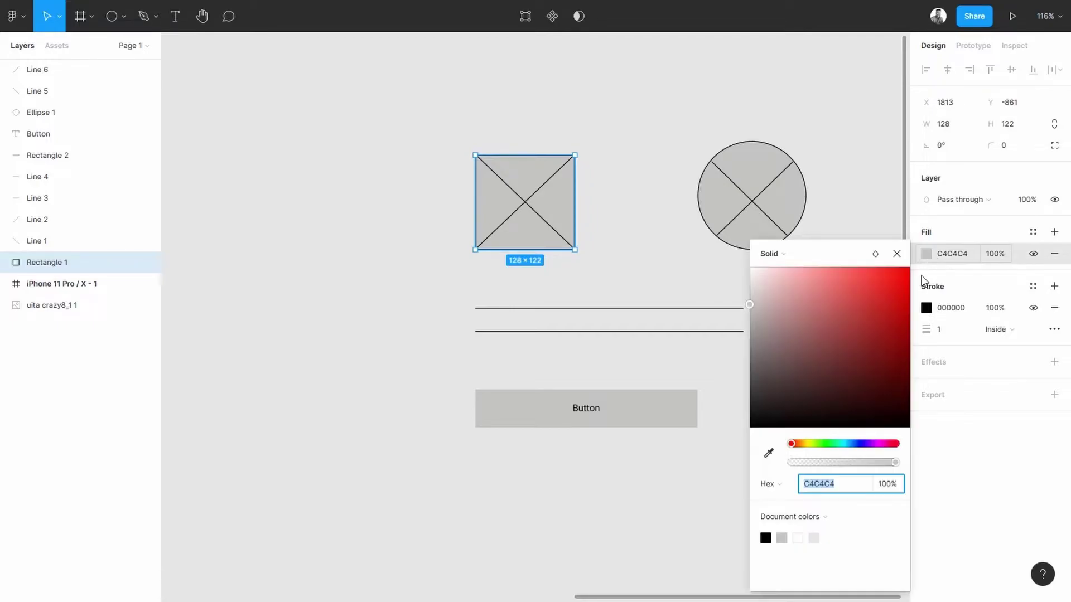
drag(848, 312, 725, 325)
click(370, 232)
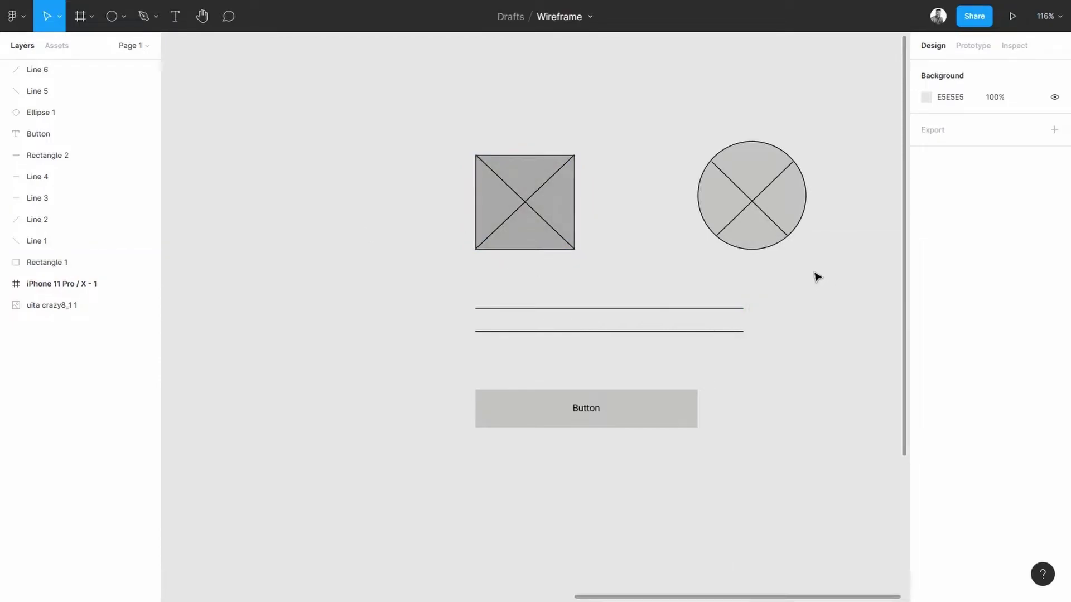
- Select all the placeholder elements and move them together to just beside the phone frame's right edge
scroll(742, 285, down, 5)
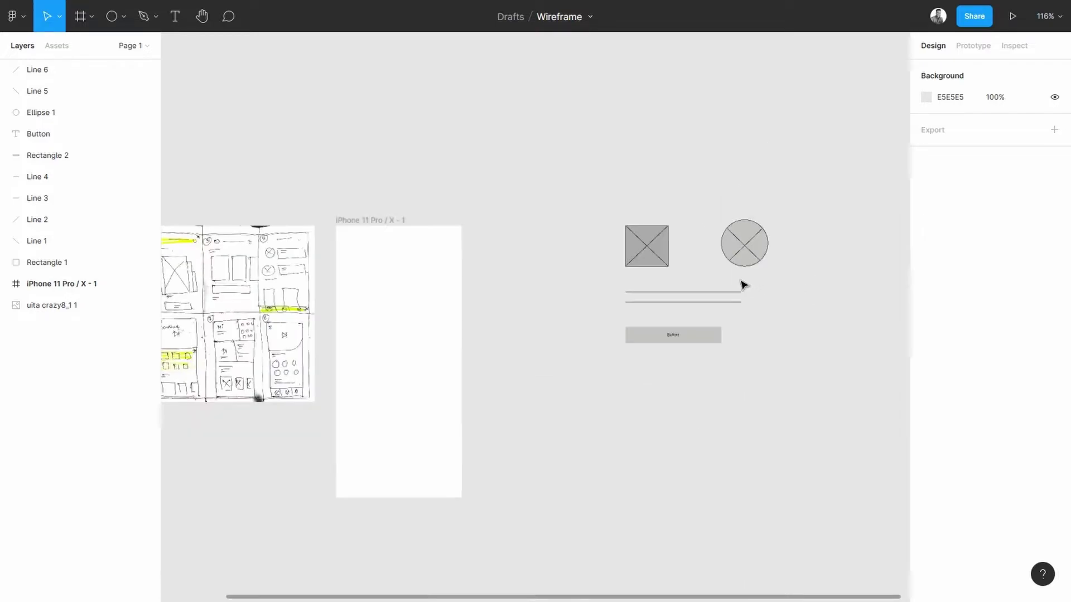
drag(383, 304, 522, 218)
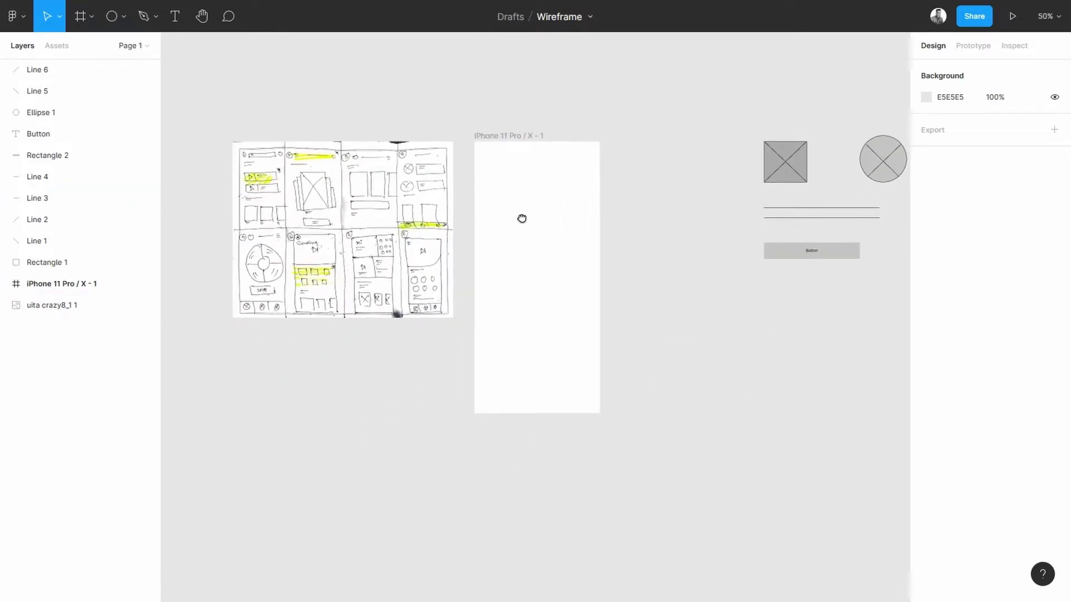
drag(905, 283, 765, 106)
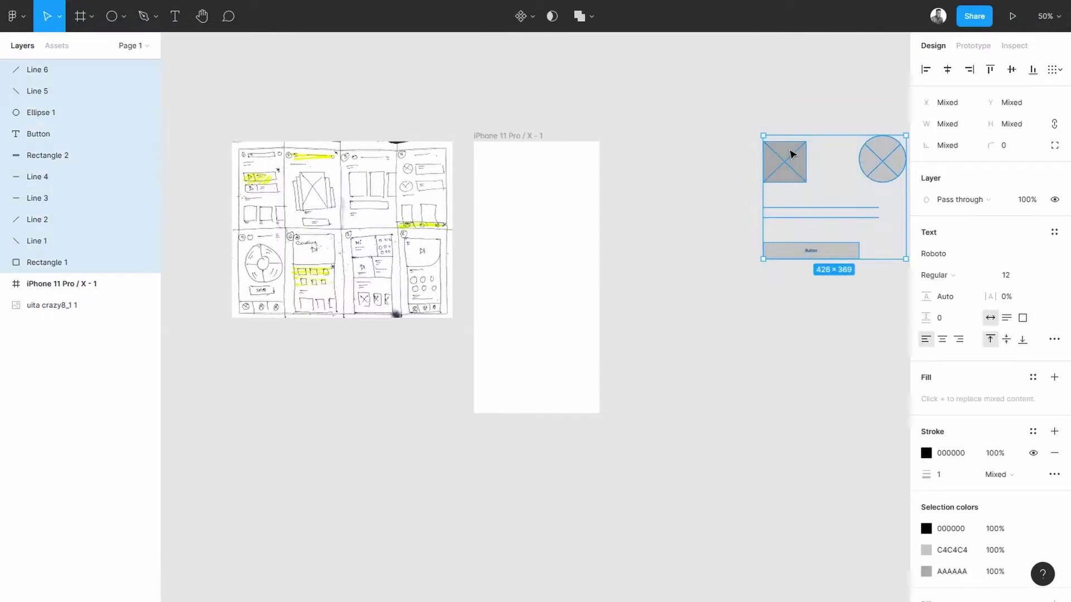
drag(788, 180, 639, 185)
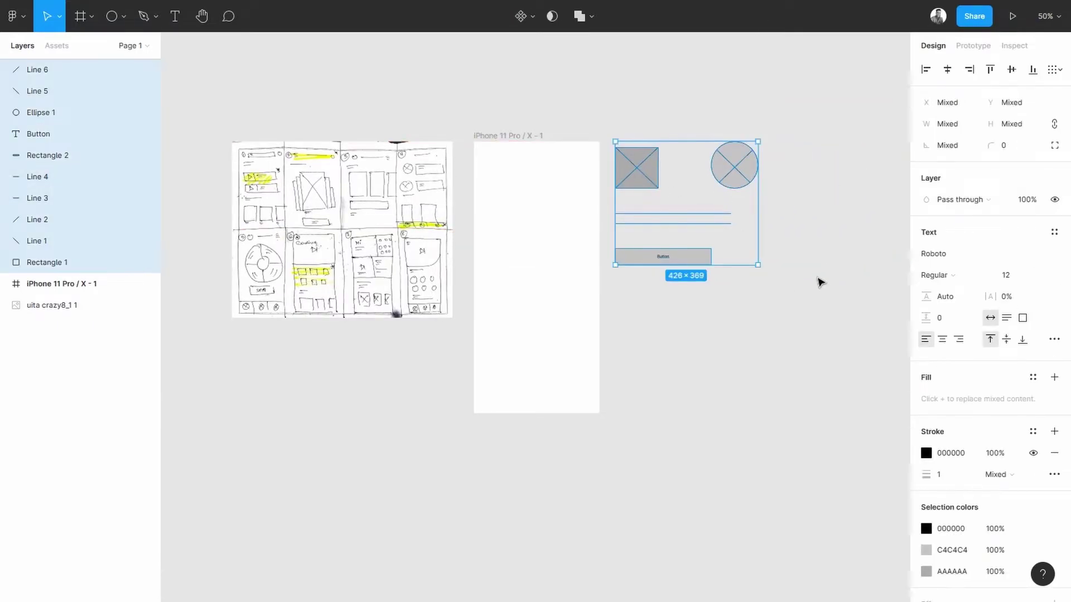
click(817, 282)
- Copy the upper 345-long placeholder line and paste it into the iPhone 11 Pro / X - 1 frame
scroll(368, 226, up, 3)
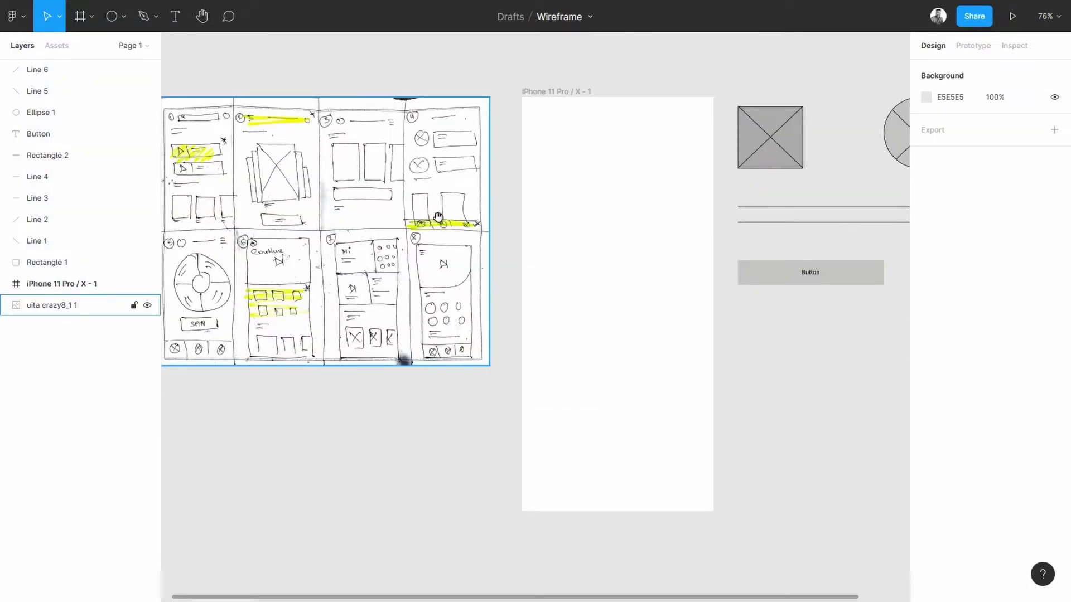
drag(443, 217, 472, 218)
click(472, 223)
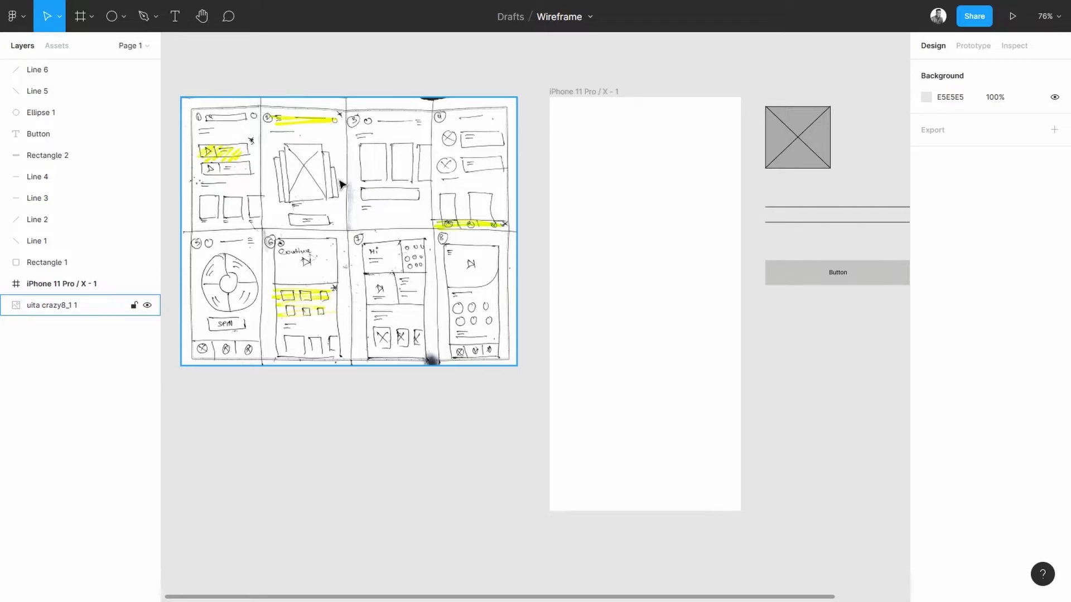
click(560, 172)
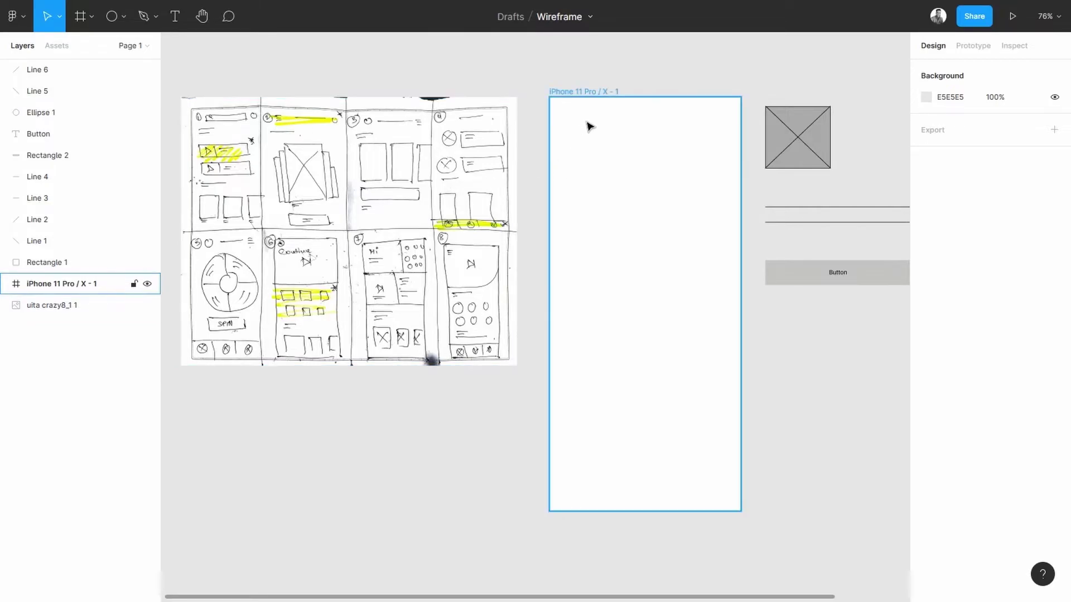
key(Escape)
click(810, 208)
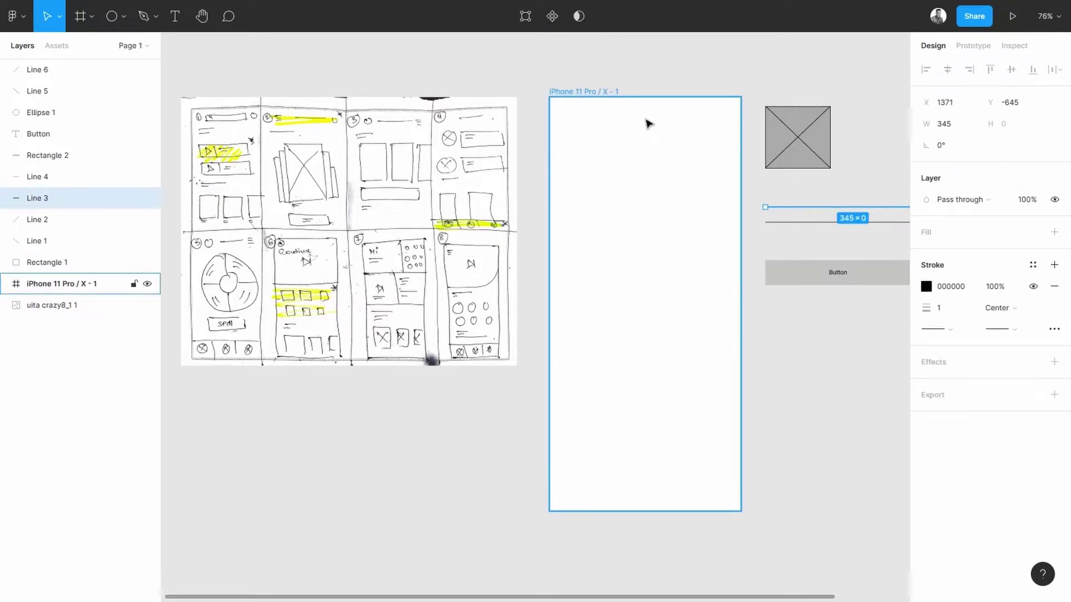
click(630, 169)
key(ctrl+v)
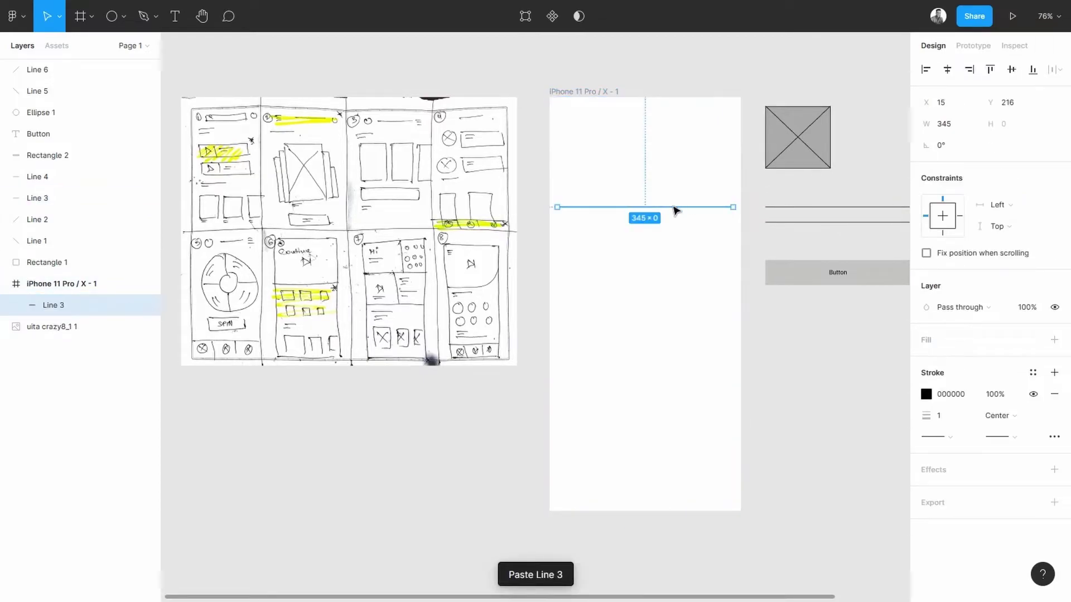
- Move the pasted line near the phone frame's upper edge, at Y 35, and shorten it to about 179 as a heading
drag(675, 208, 693, 114)
drag(559, 115, 601, 115)
click(741, 83)
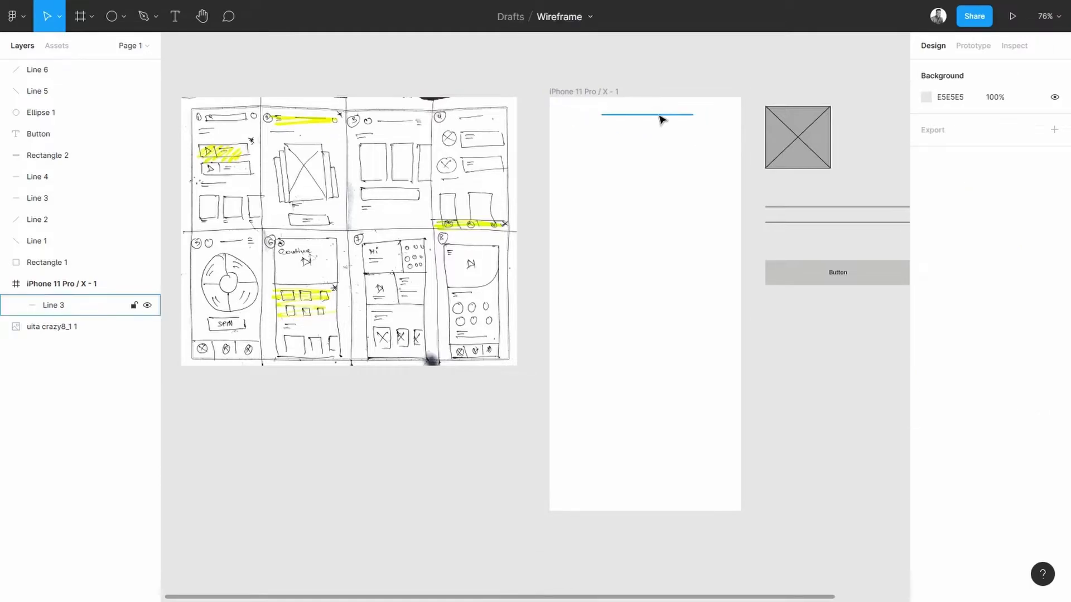
click(662, 115)
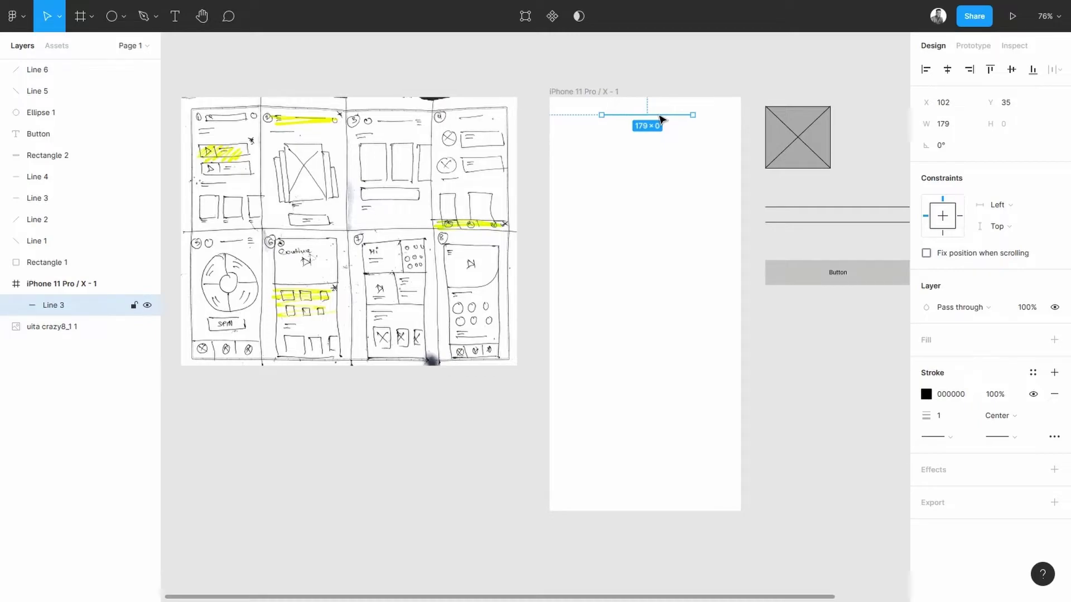
click(751, 144)
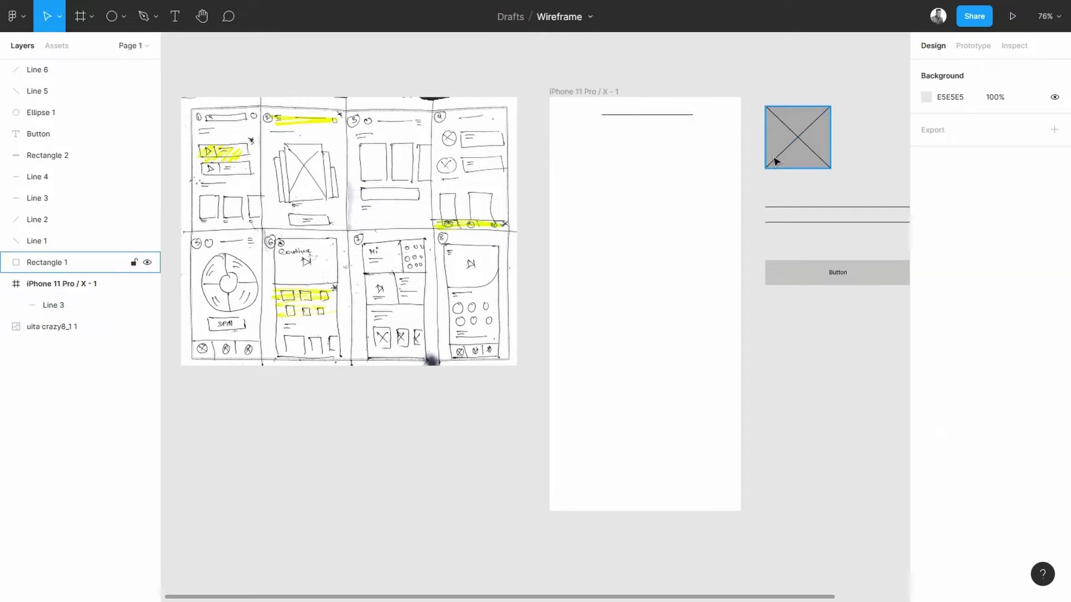
click(669, 115)
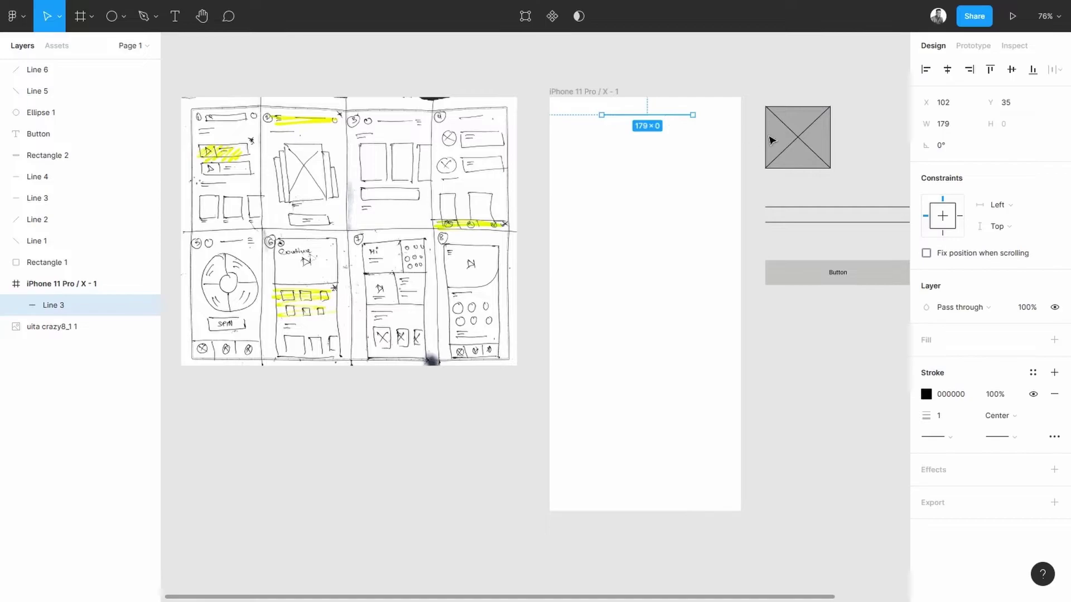
- Copy the crossed circle placeholder into the phone frame and shrink it to a small profile icon just past the heading line's right end
drag(768, 128, 703, 131)
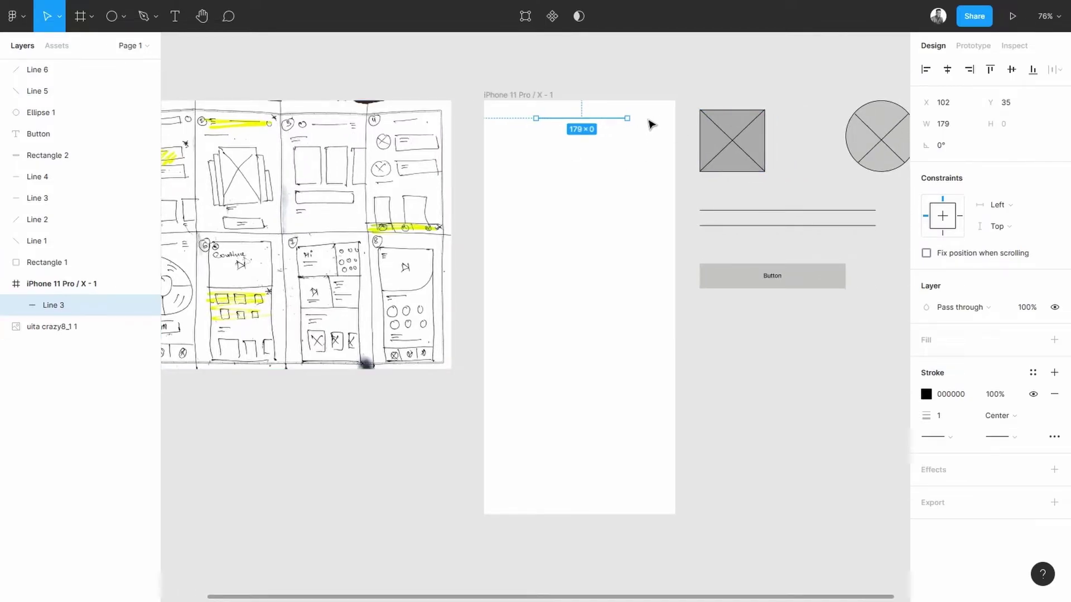
drag(822, 83, 871, 201)
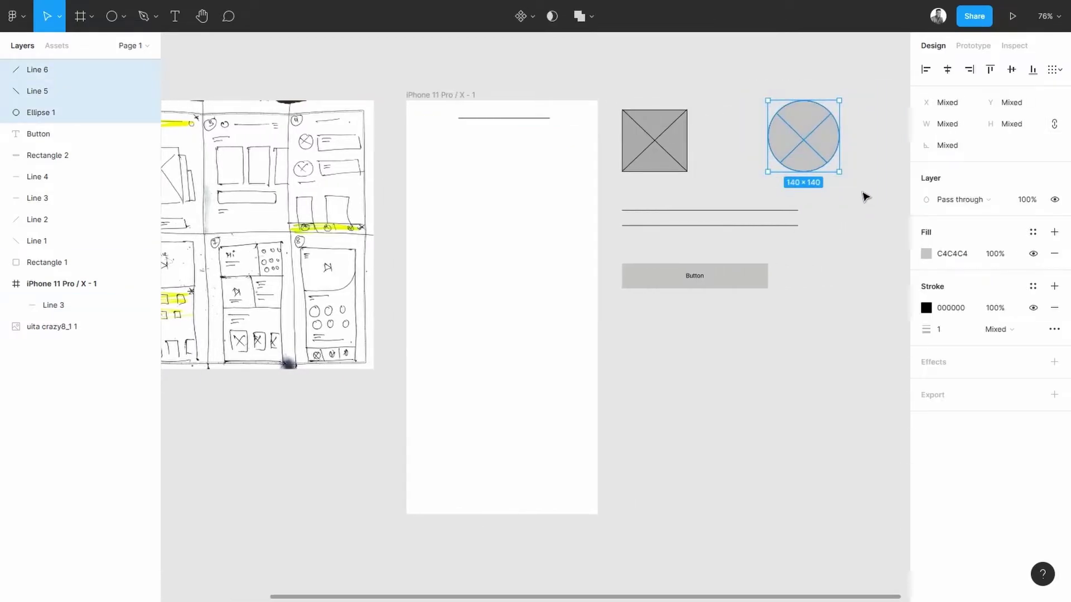
key(ctrl+c)
click(533, 167)
key(ctrl+v)
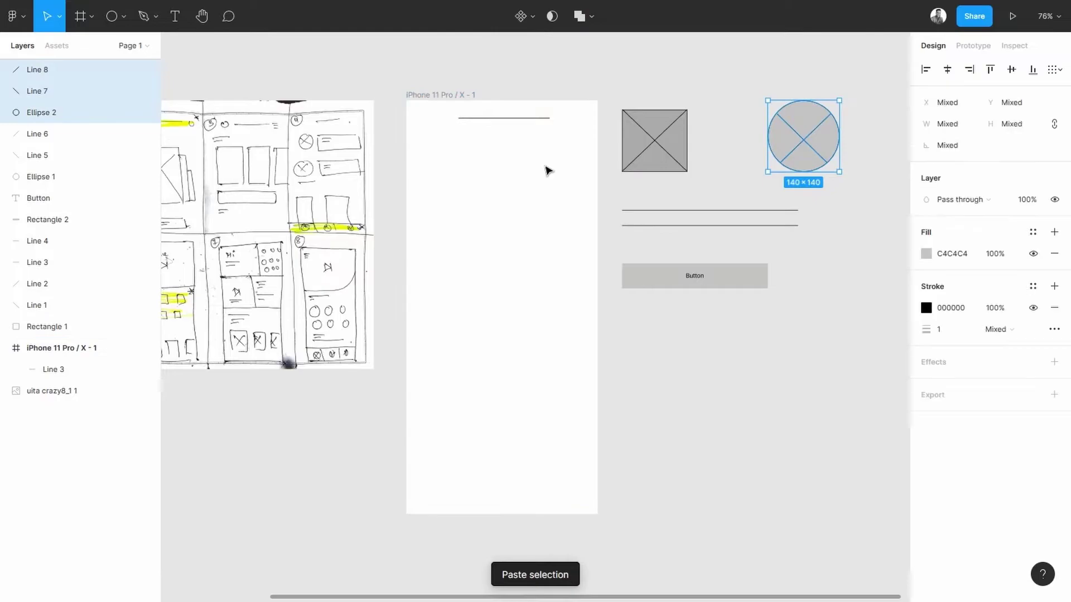
drag(772, 137, 495, 165)
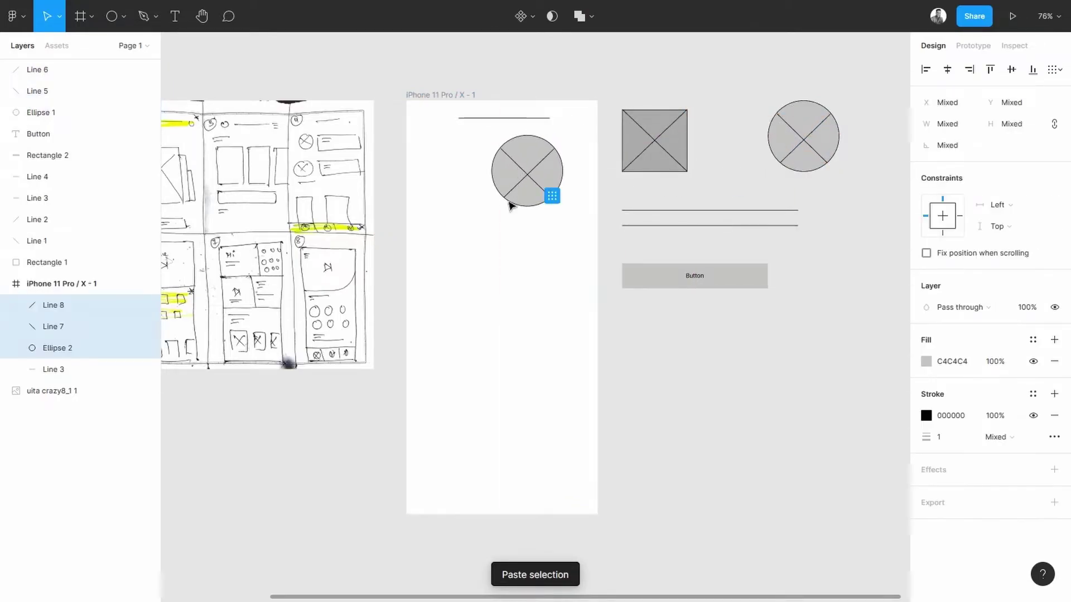
drag(491, 205, 580, 120)
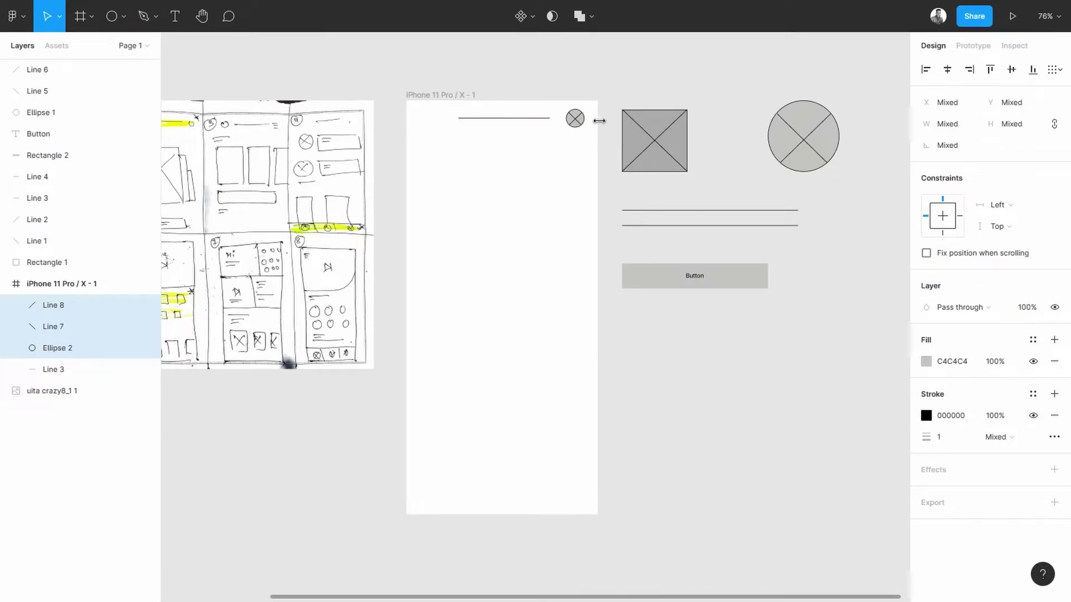
click(635, 93)
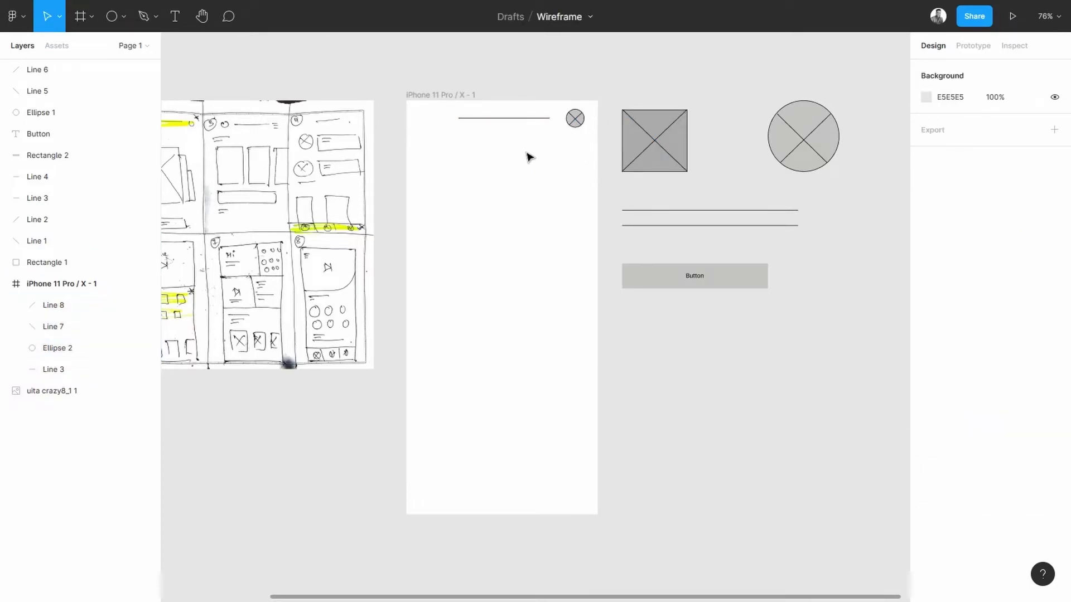
- Duplicate the heading line, shorten the copy to 20, and place it in the phone frame's upper-left corner at X 18, Y 17
scroll(558, 153, left, 4)
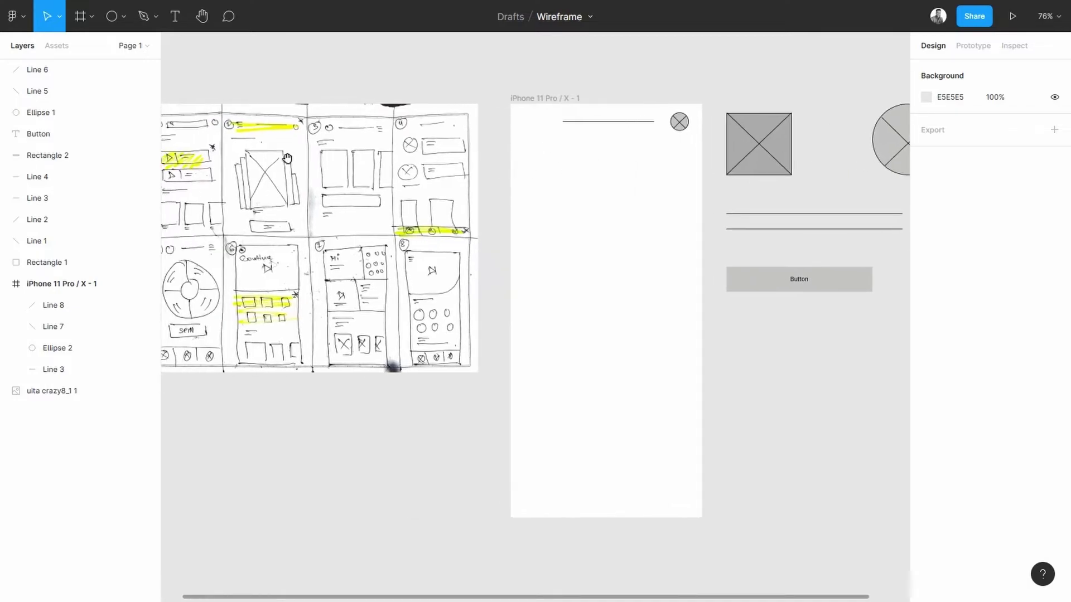
click(234, 127)
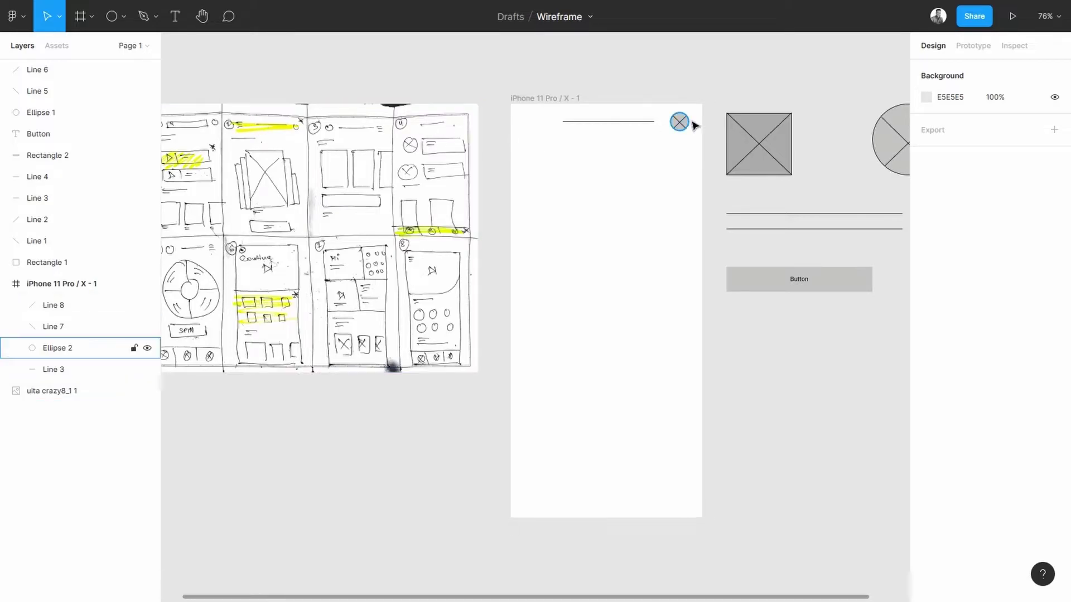
scroll(696, 125, up, 3)
scroll(696, 124, up, 3)
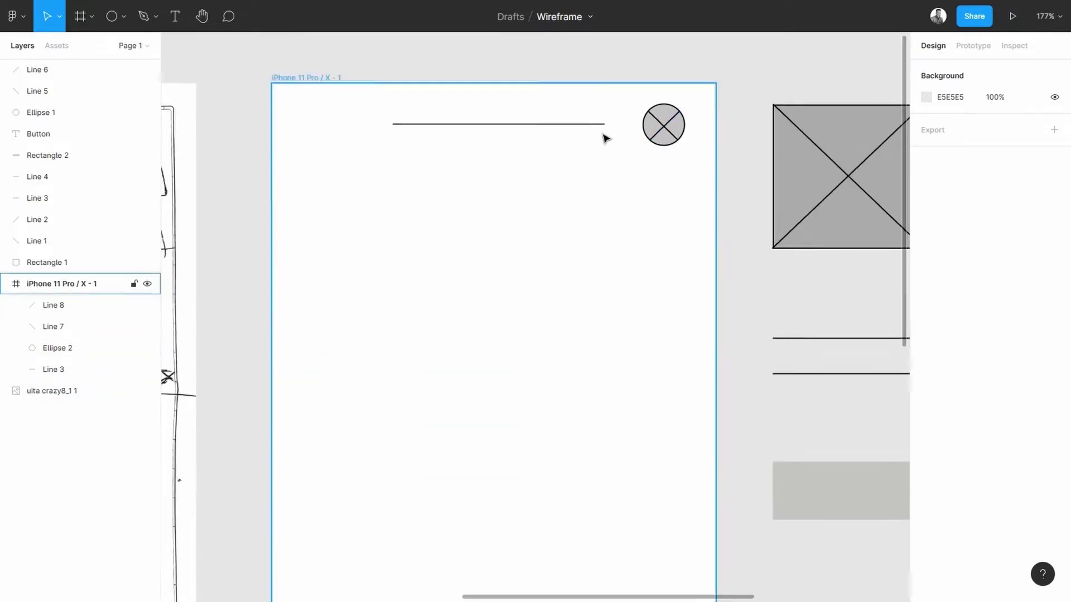
click(529, 125)
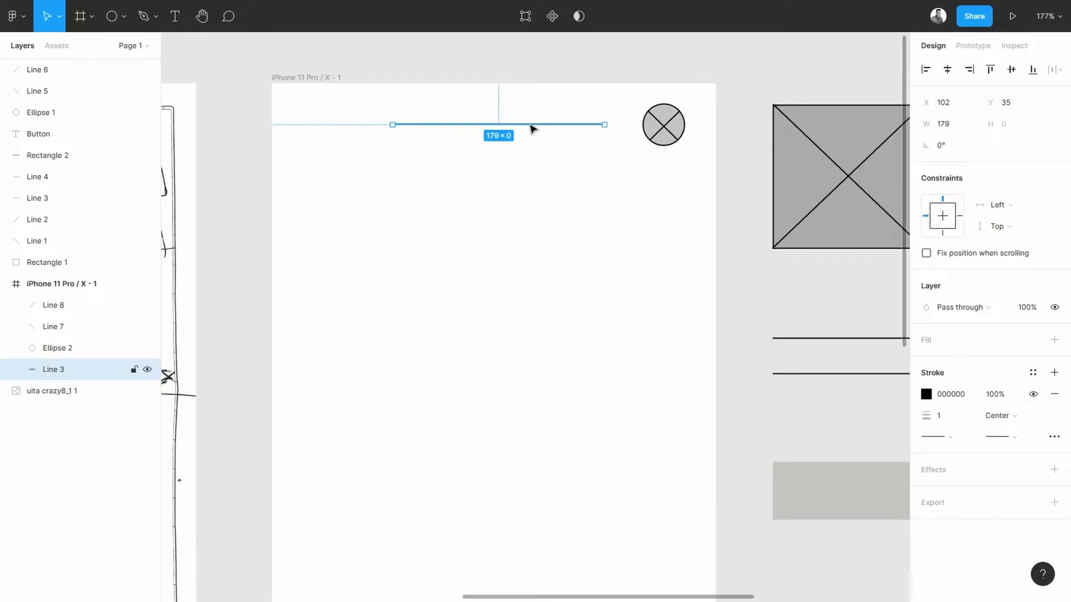
key(ctrl+v)
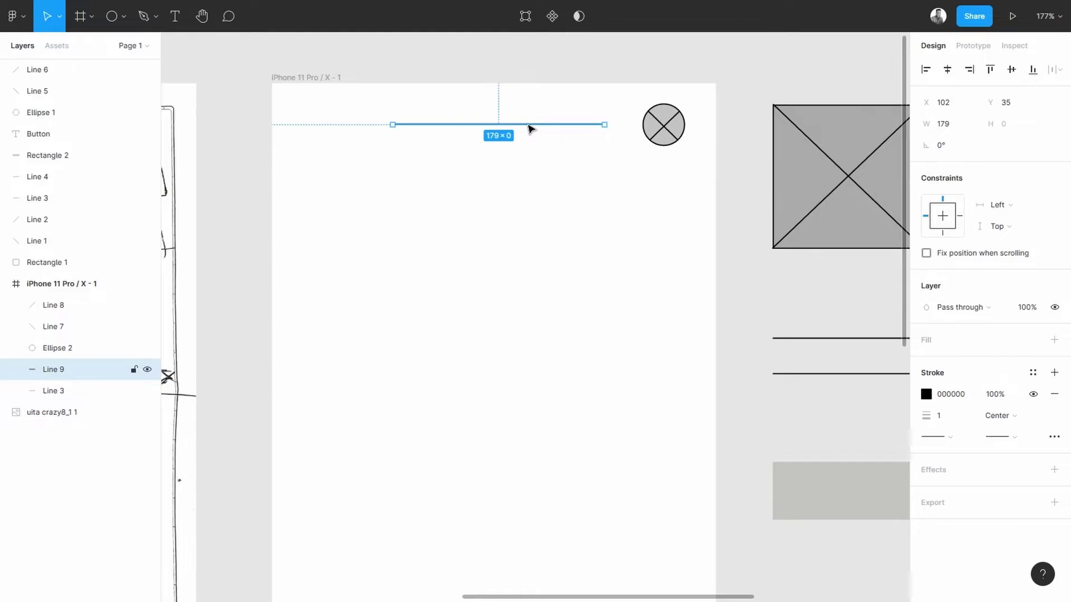
drag(528, 129, 491, 176)
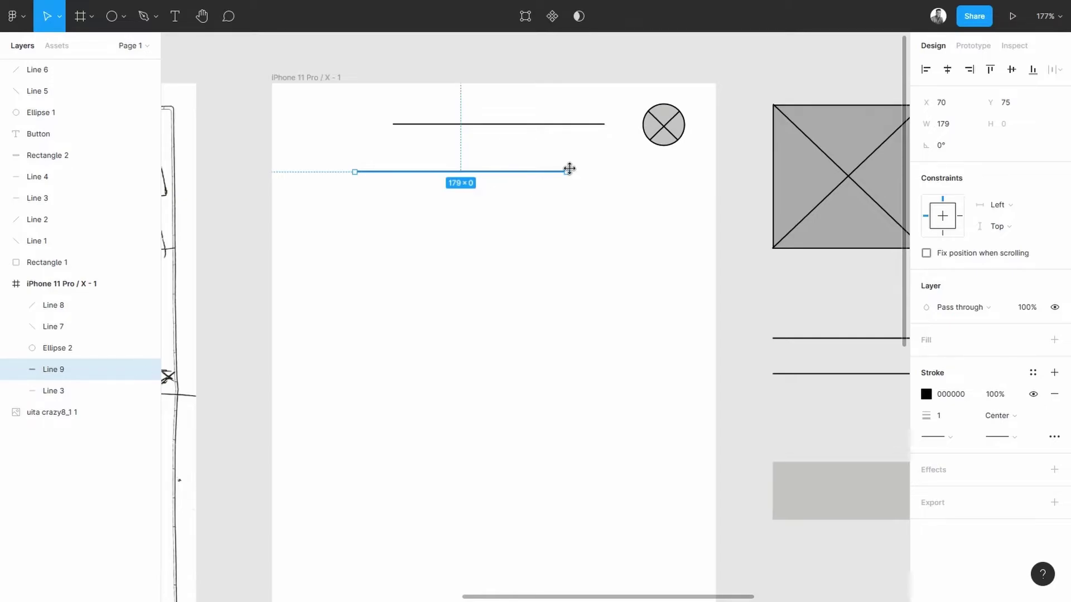
drag(569, 169, 311, 107)
click(391, 186)
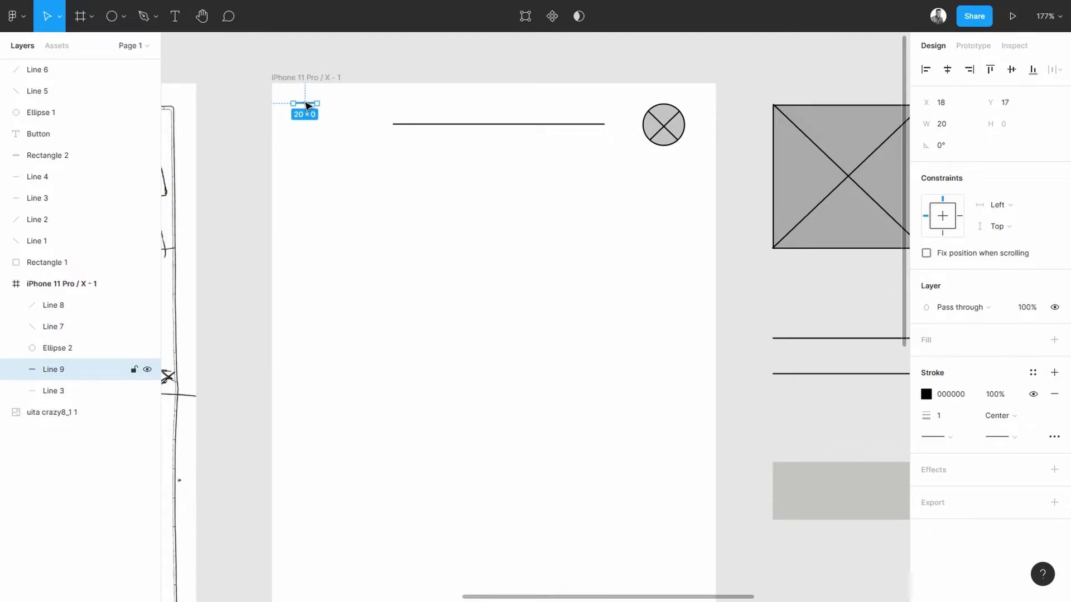
- Duplicate the 20-long line twice beneath itself, evenly spaced, to form a three-line menu icon
click(306, 112)
click(308, 105)
key(alt)
drag(302, 107, 306, 124)
click(332, 141)
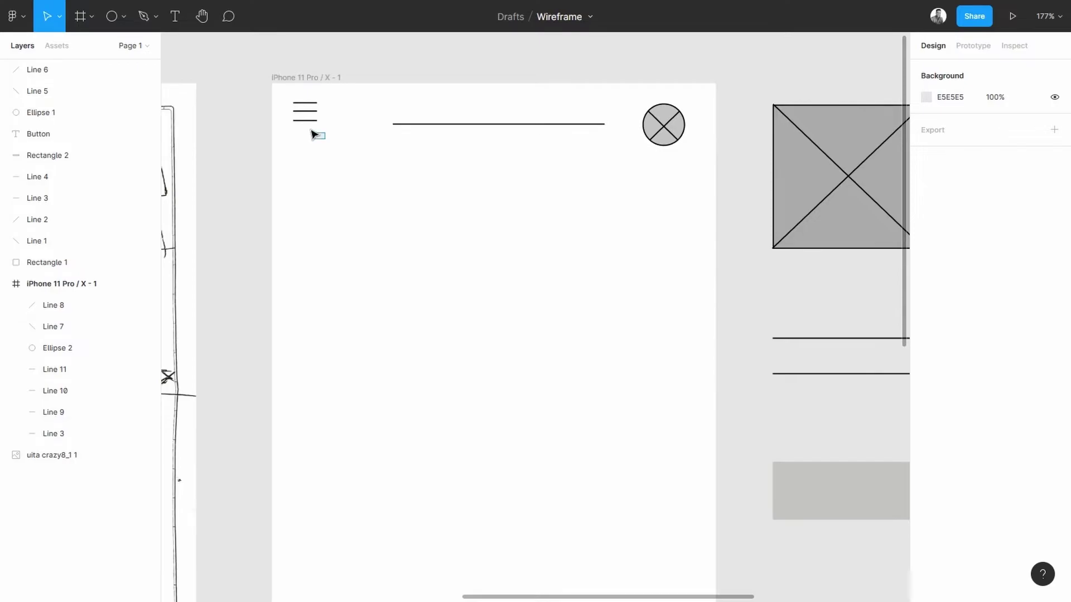
- Lower the menu icon level with the heading line, and shift the heading line left to X 88
mouse_move(325, 140)
mouse_down()
mouse_move(285, 91)
mouse_move(313, 127)
mouse_up()
click(636, 215)
drag(485, 126, 472, 127)
- Copy the two 345-long placeholder lines into the phone frame and place them just below the header at X 21
scroll(502, 144, down, 5)
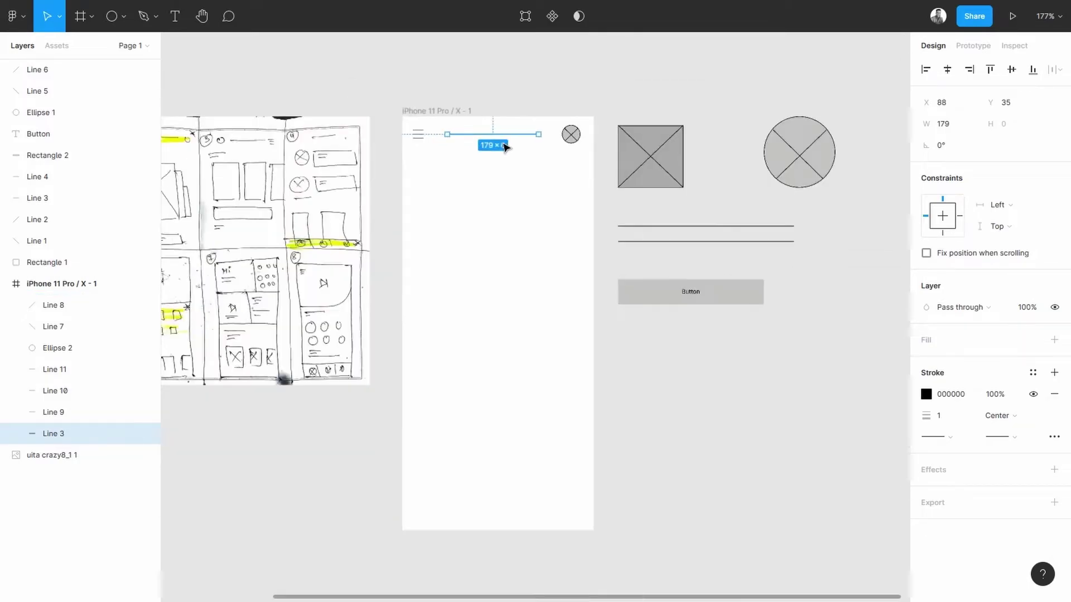
scroll(335, 189, left, 4)
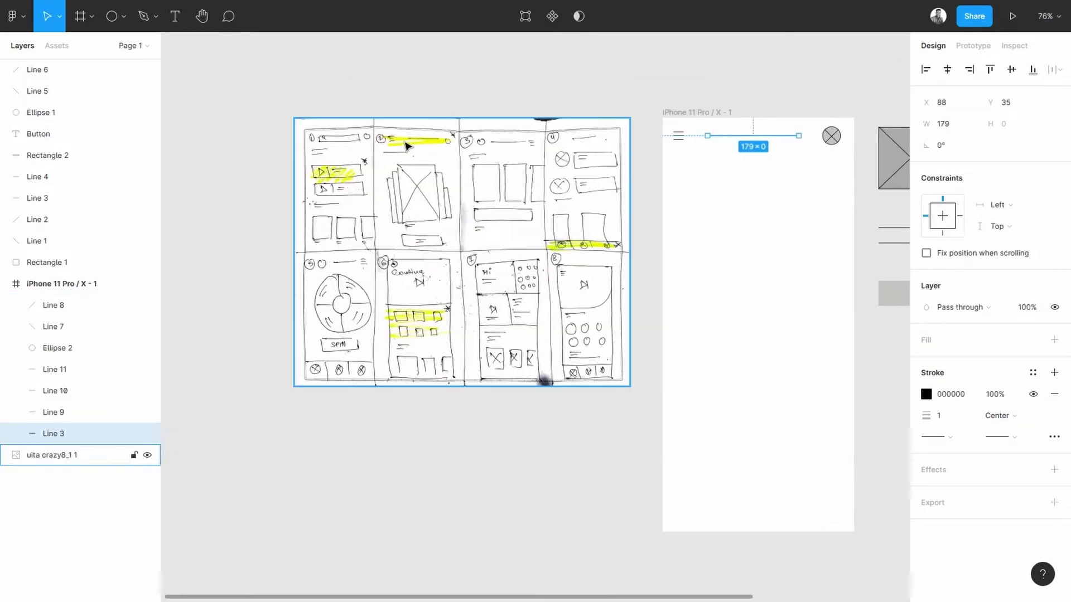
scroll(406, 143, up, 7)
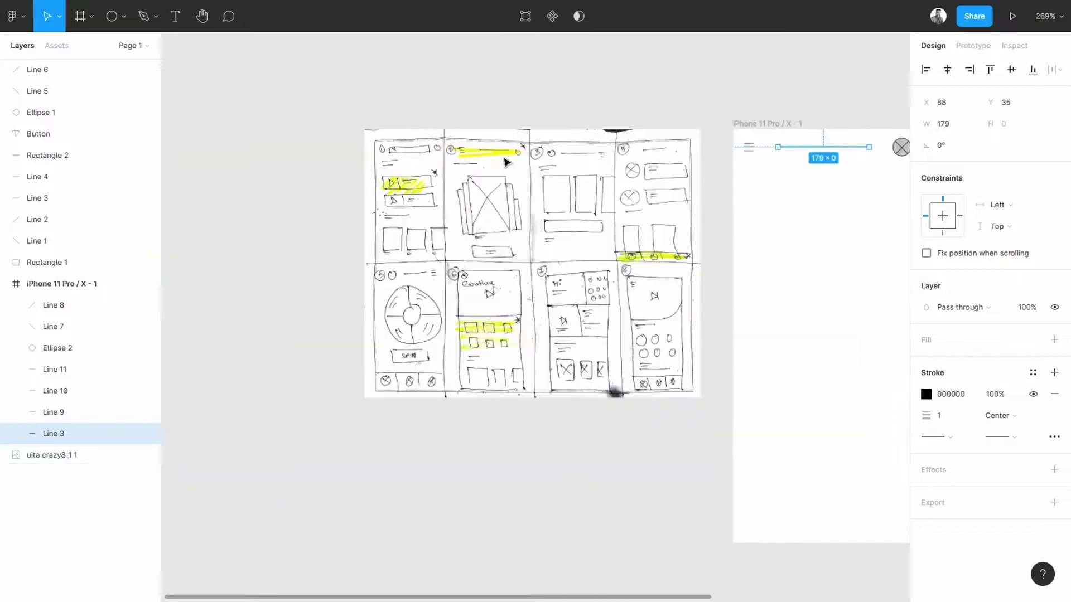
scroll(499, 159, down, 7)
scroll(724, 147, right, 4)
click(788, 186)
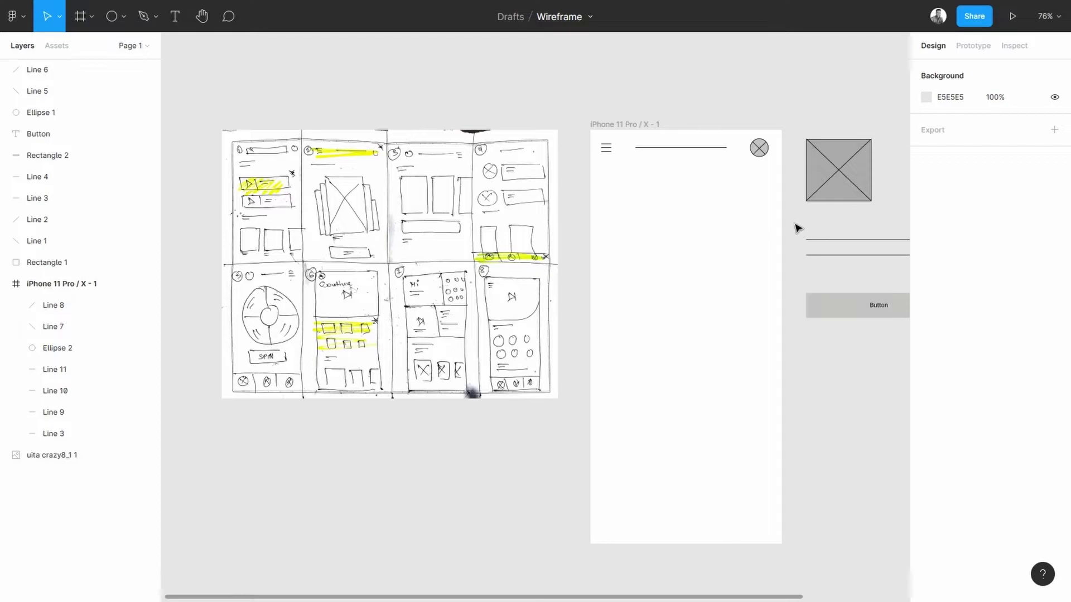
drag(795, 222, 851, 277)
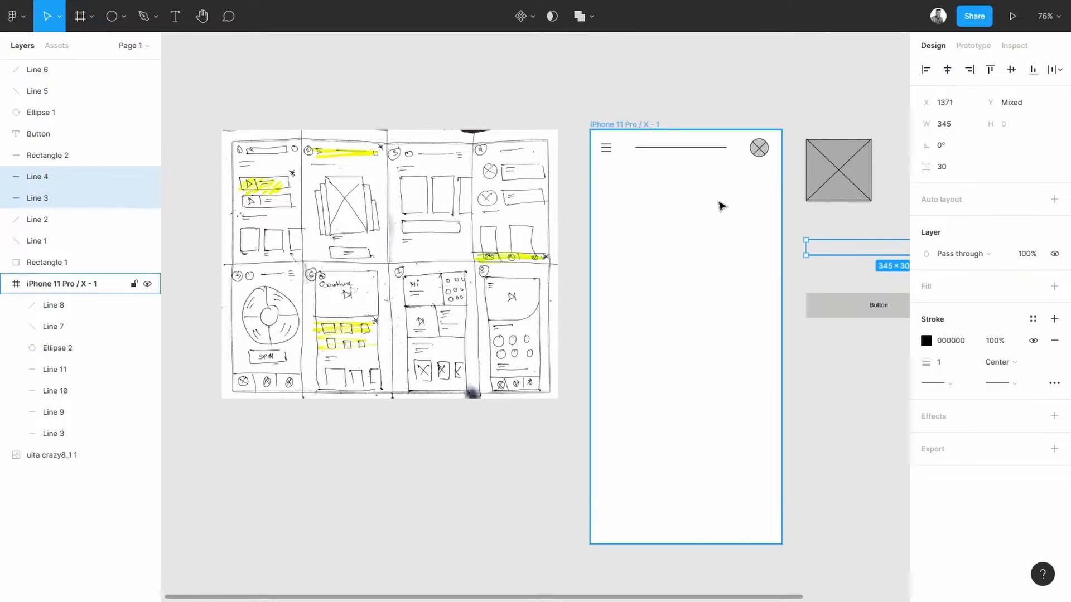
click(618, 127)
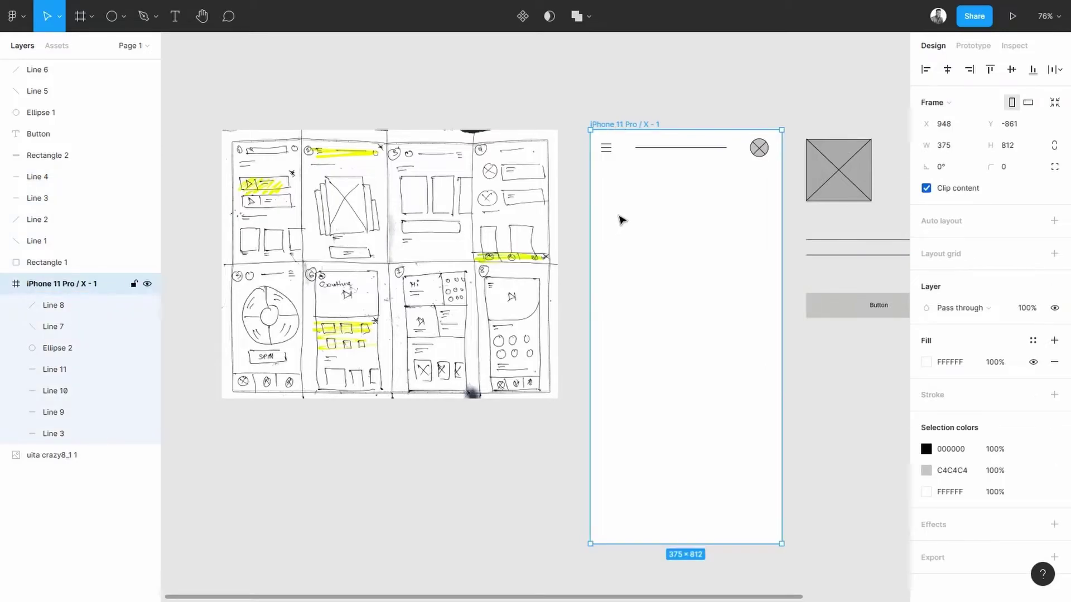
key(ctrl+v)
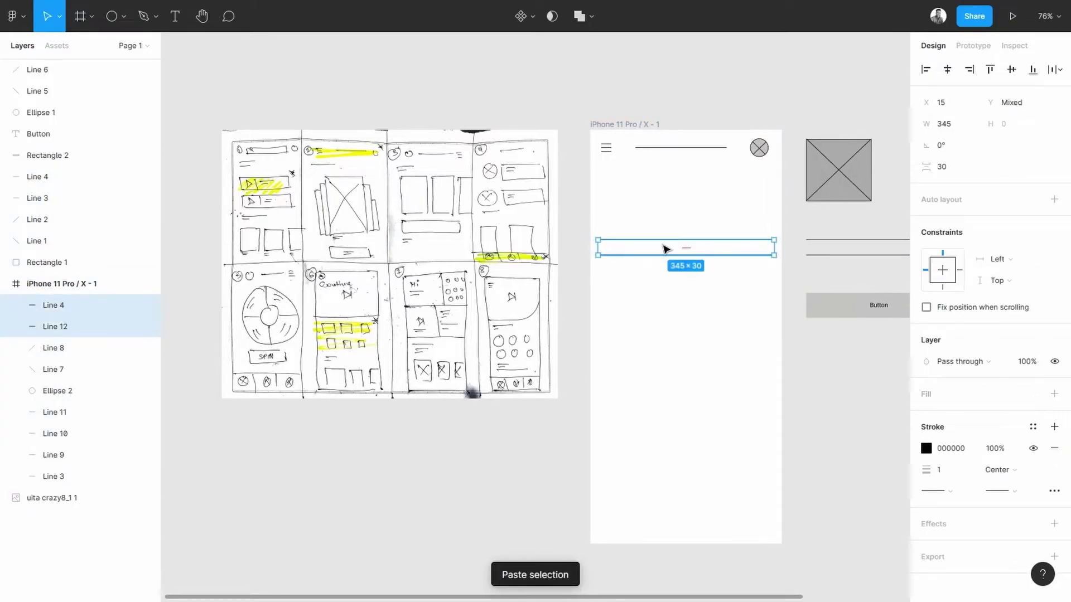
drag(664, 248, 671, 187)
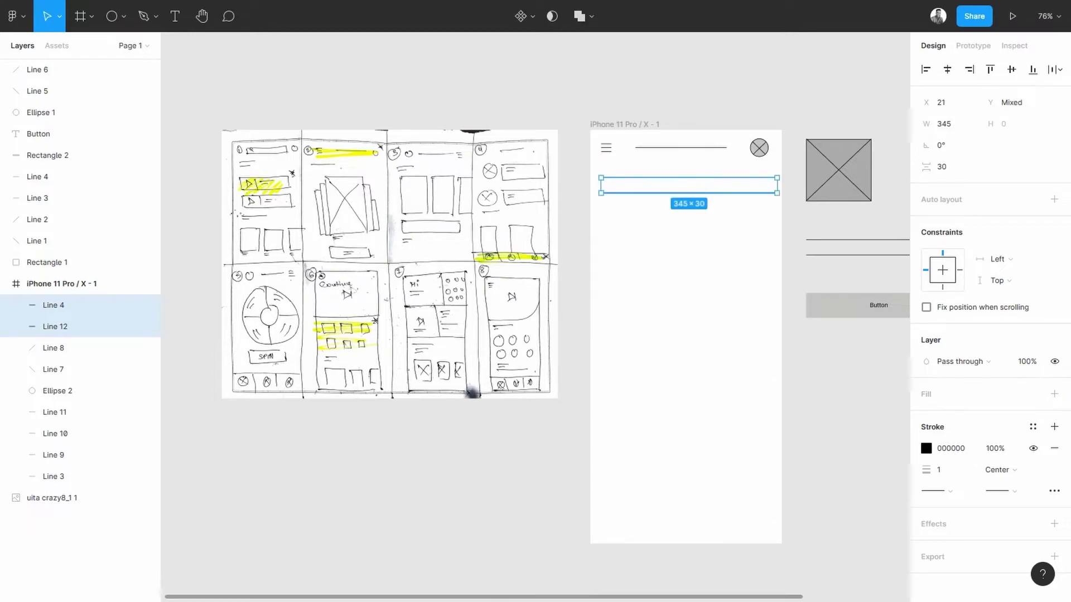
- Shorten the upper pasted line to about 322 and the lower one to roughly a third of that length
drag(778, 185, 660, 193)
click(765, 234)
click(765, 193)
click(696, 210)
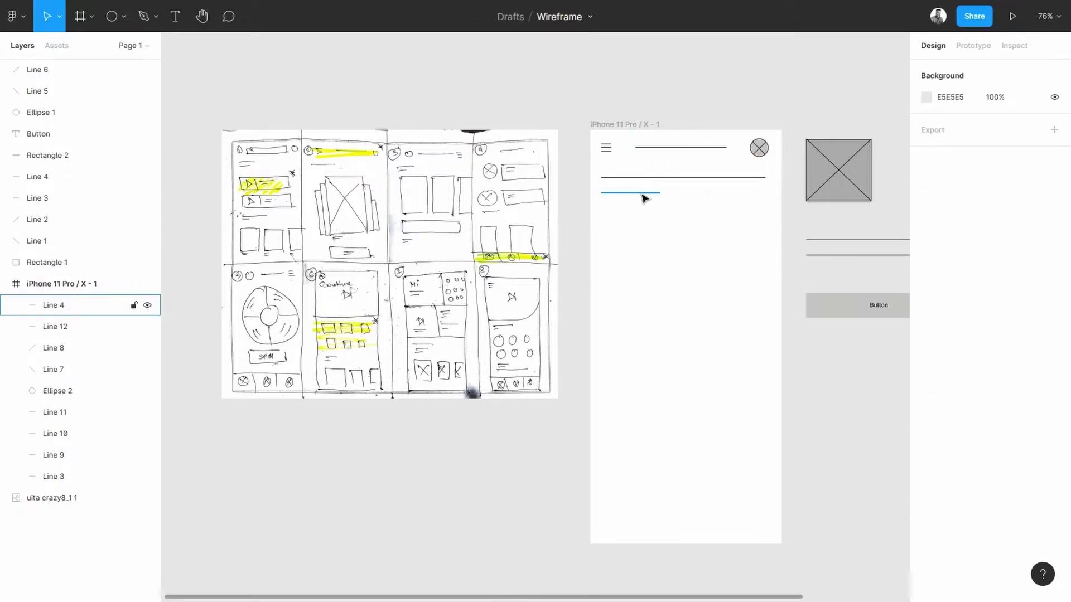
- Set the stroke weight of both text lines below the header to 8
click(643, 194)
shift+click(640, 177)
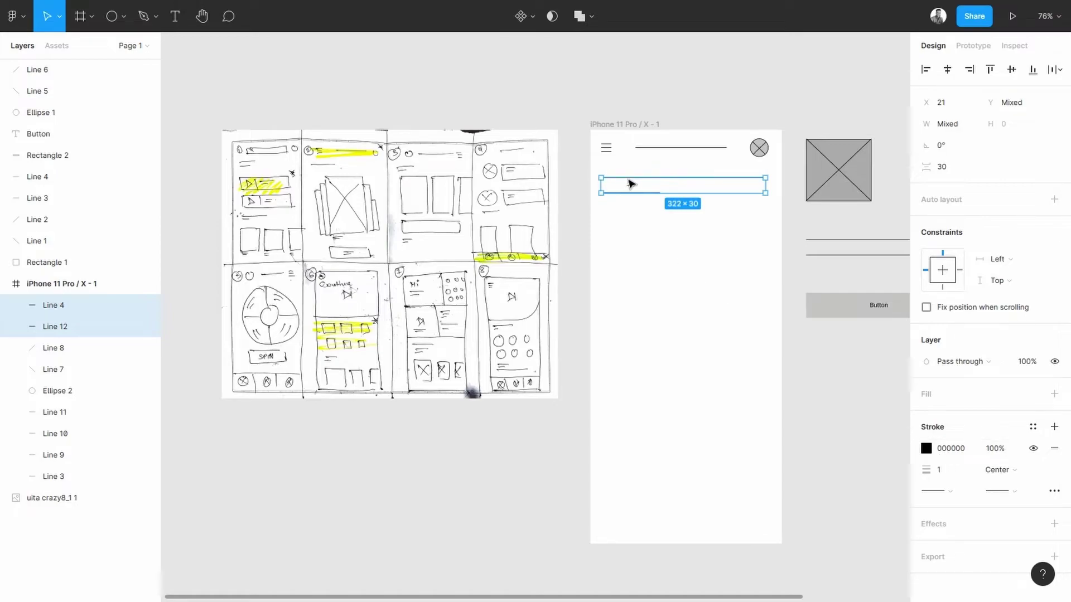
click(953, 473)
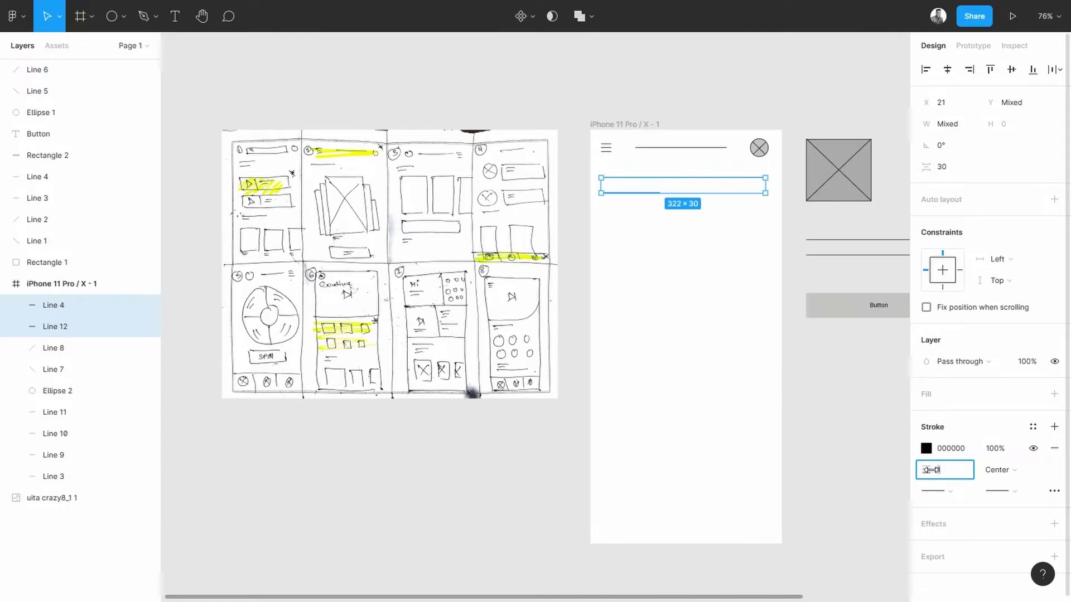
drag(931, 470, 936, 470)
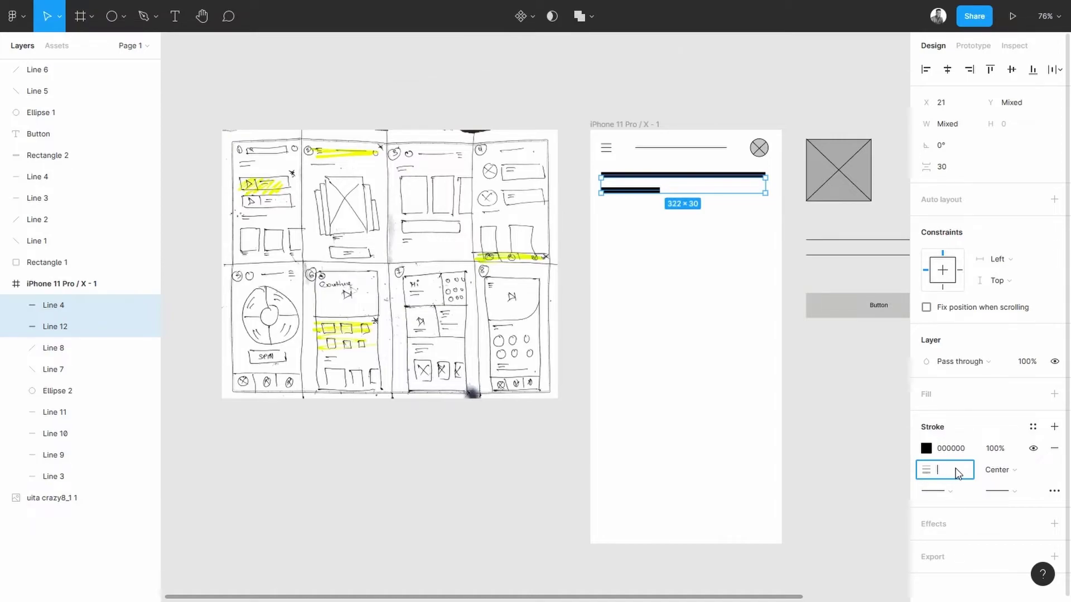
text(8)
key(Return)
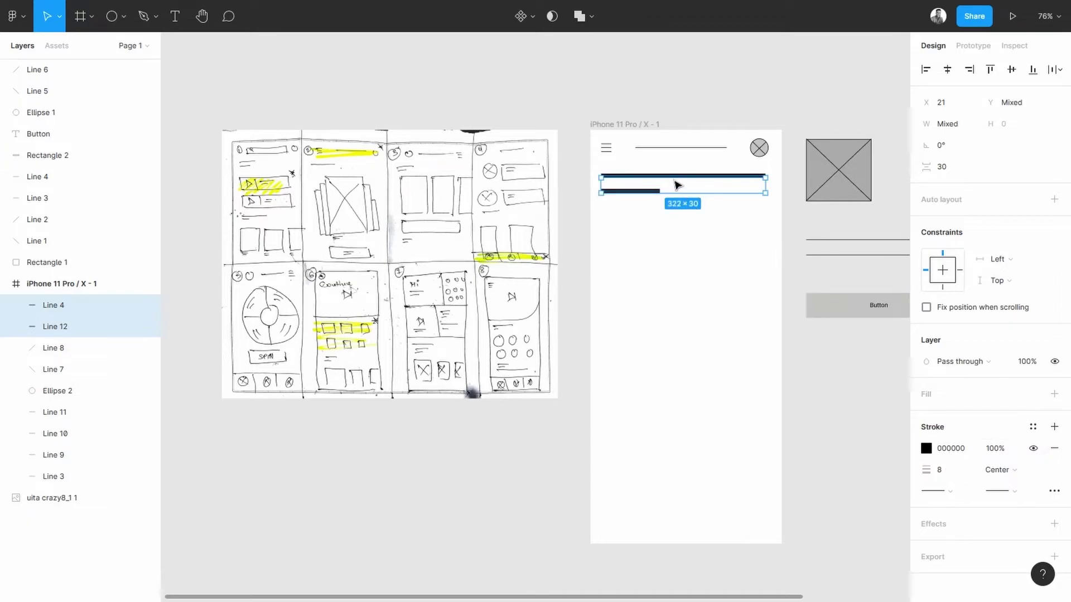
- Move the two thick lines slightly lower, and shift all the frame's elements together slightly right and down
drag(677, 184, 688, 200)
click(750, 257)
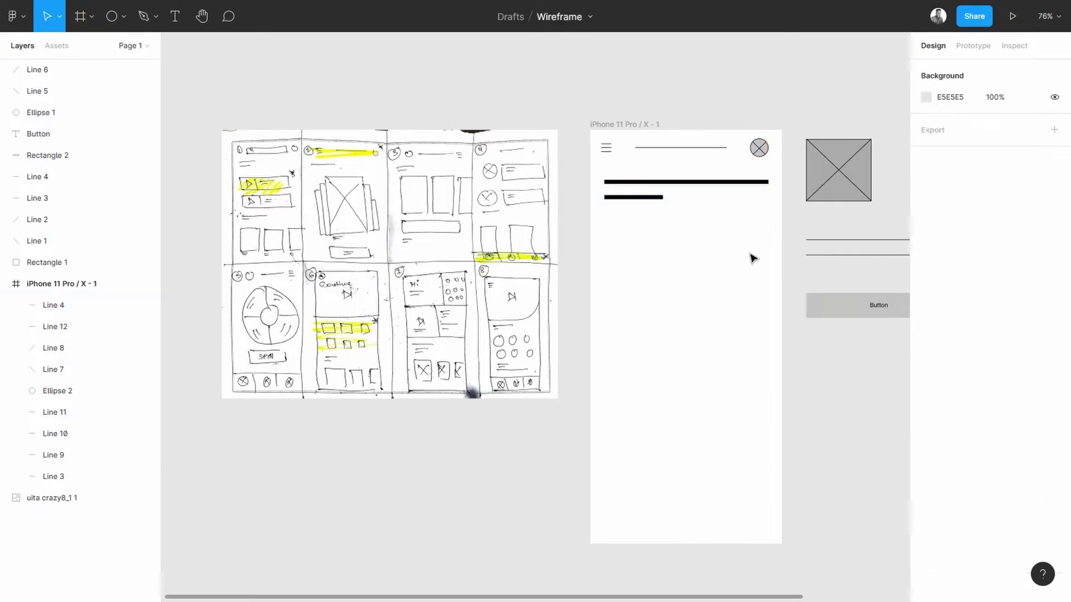
drag(767, 224, 591, 144)
drag(653, 184, 655, 186)
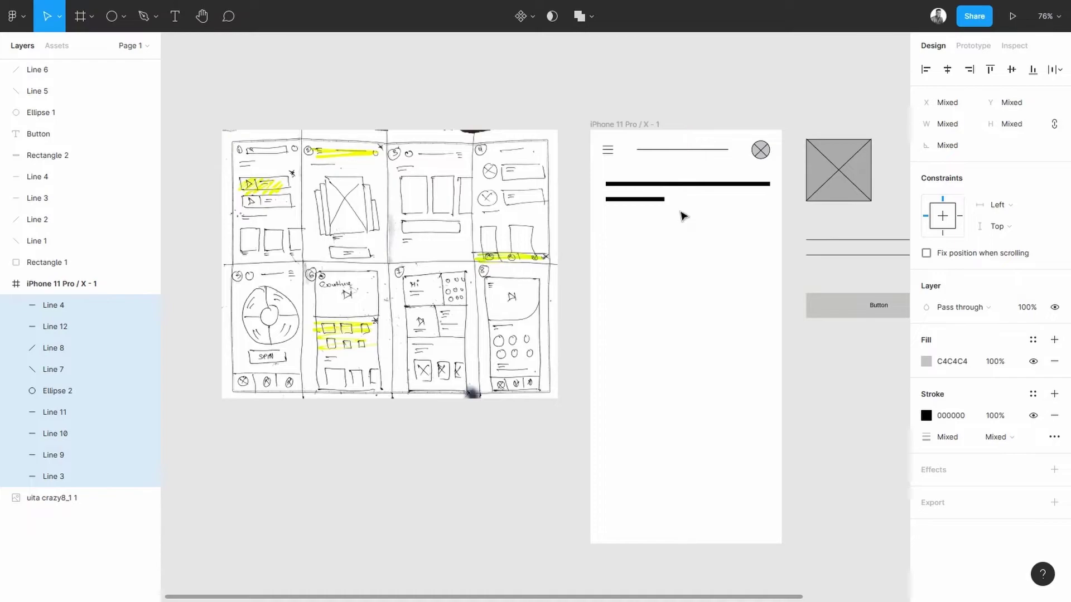
click(715, 241)
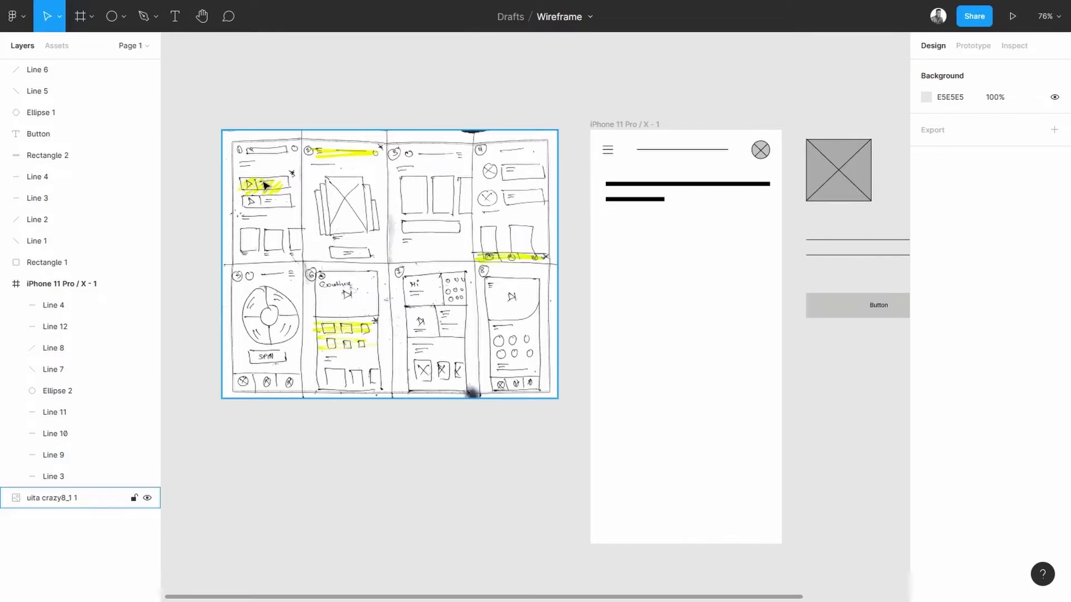
- Examine the highlighted video card in the first sketch and compare it with the phone frame's current layout
scroll(214, 185, up, 5)
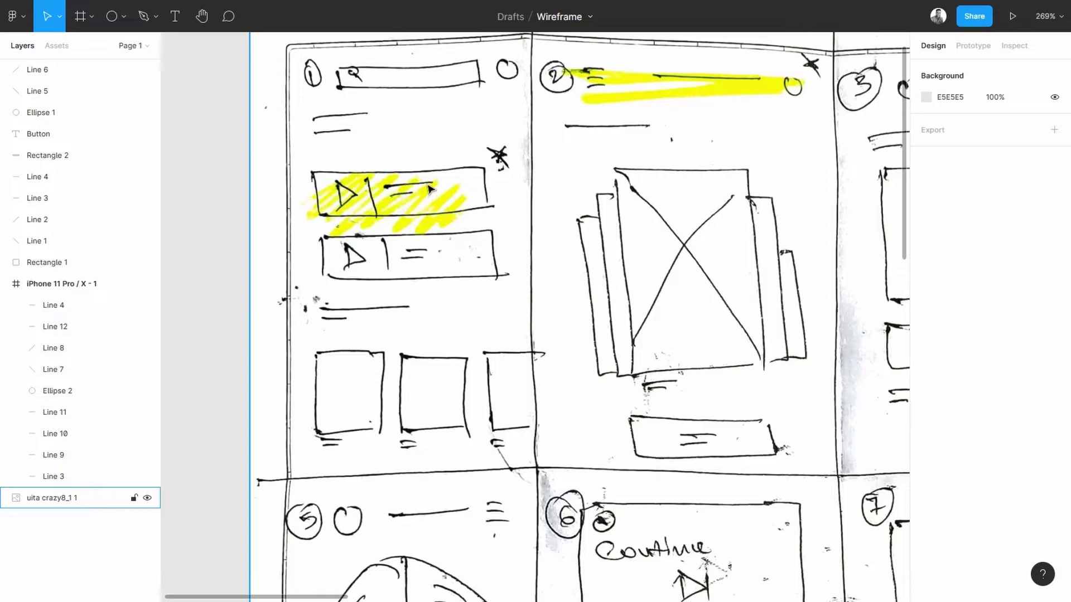
scroll(471, 198, down, 5)
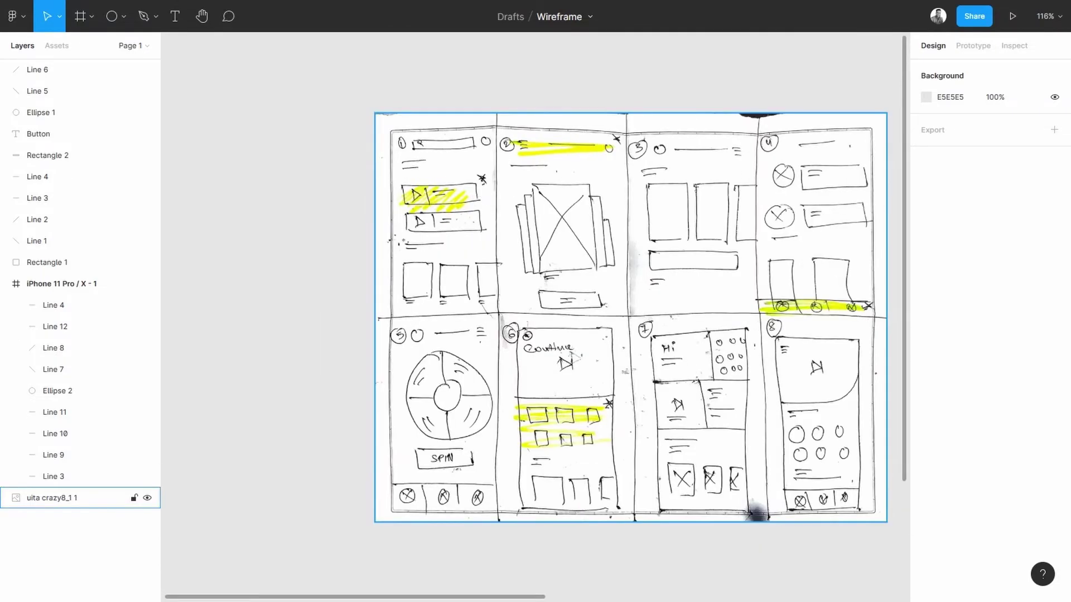
scroll(516, 182, right, 10)
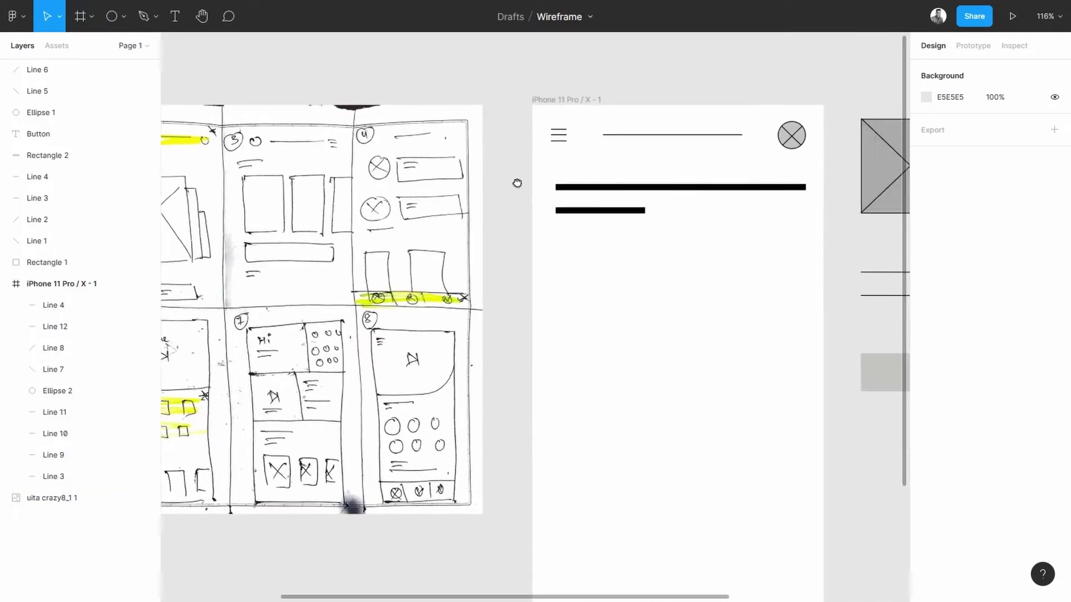
scroll(674, 180, down, 3)
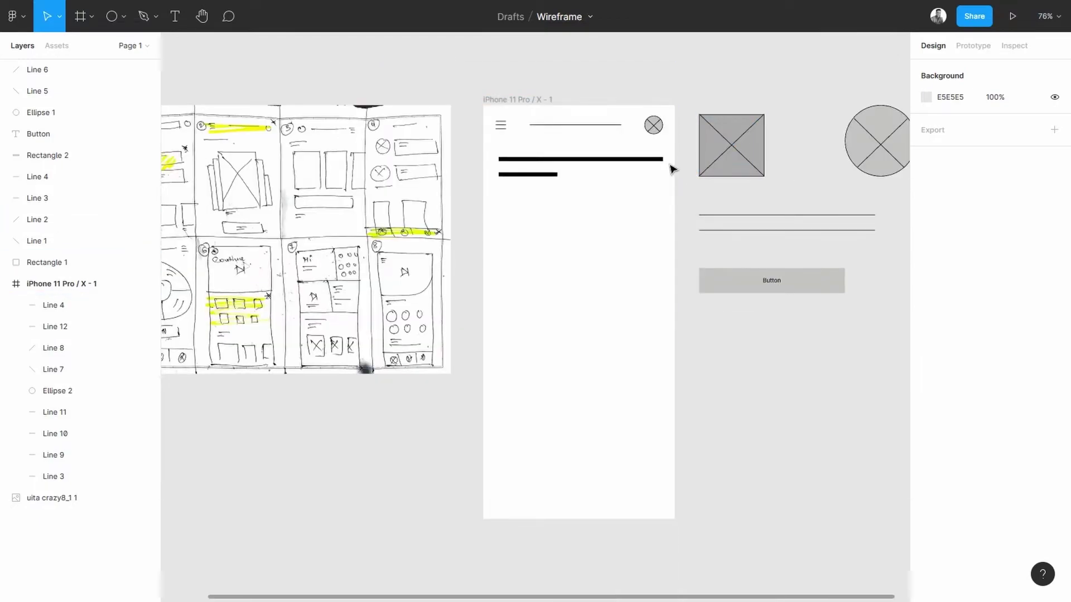
scroll(593, 180, up, 3)
drag(719, 172, 555, 202)
click(368, 206)
shift+click(336, 184)
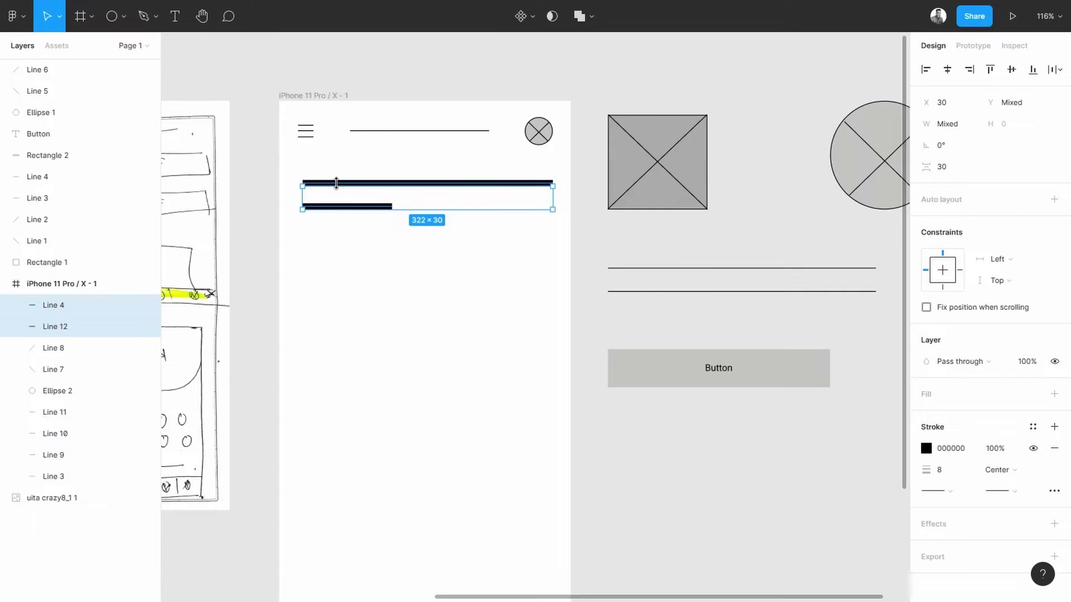
click(590, 205)
scroll(592, 203, down, 2)
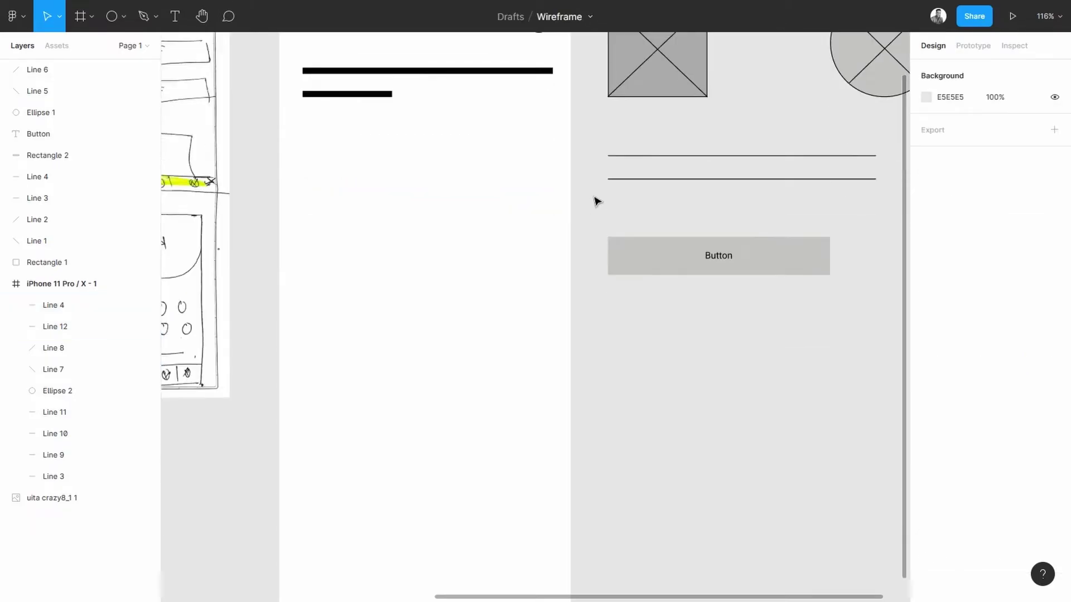
scroll(594, 202, up, 2)
scroll(368, 232, down, 2)
scroll(368, 232, up, 2)
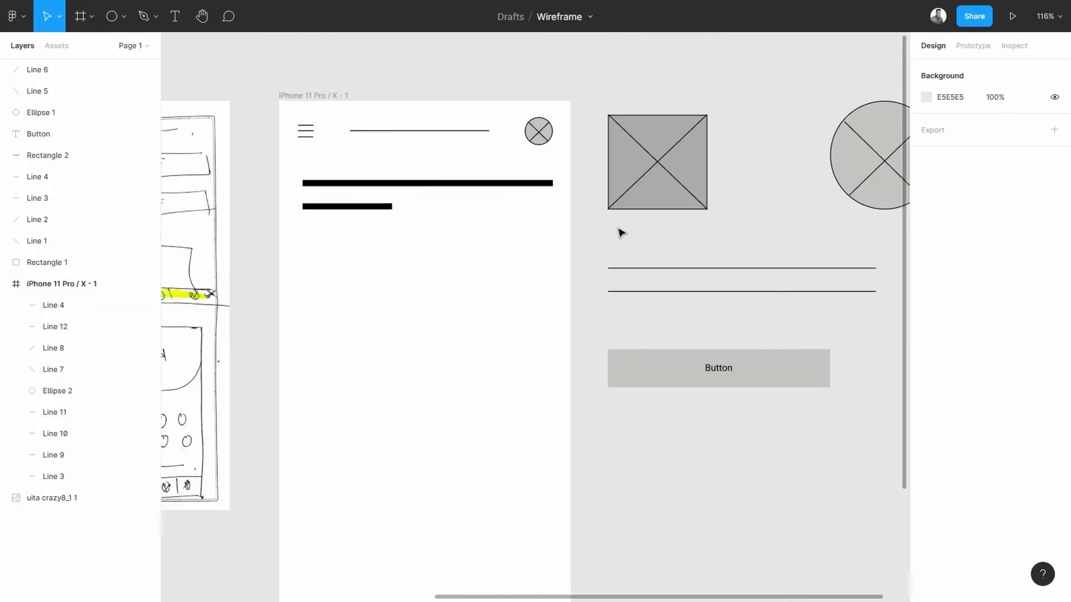
- Copy the crossed square image placeholder into the phone frame, shrink it, and place it below the short thick line, aligned with its start
drag(731, 224, 590, 85)
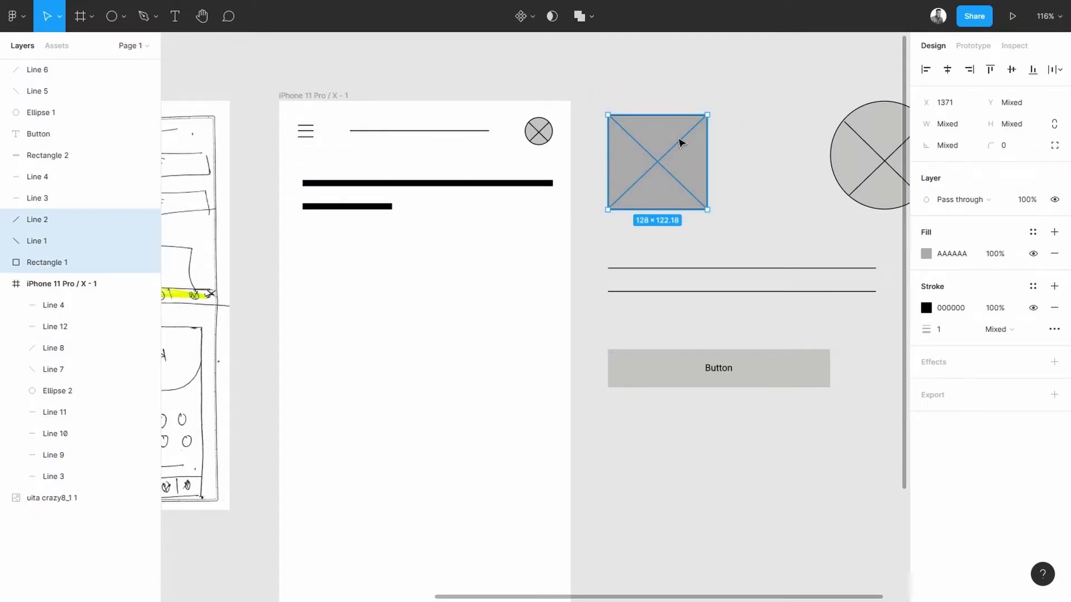
click(303, 97)
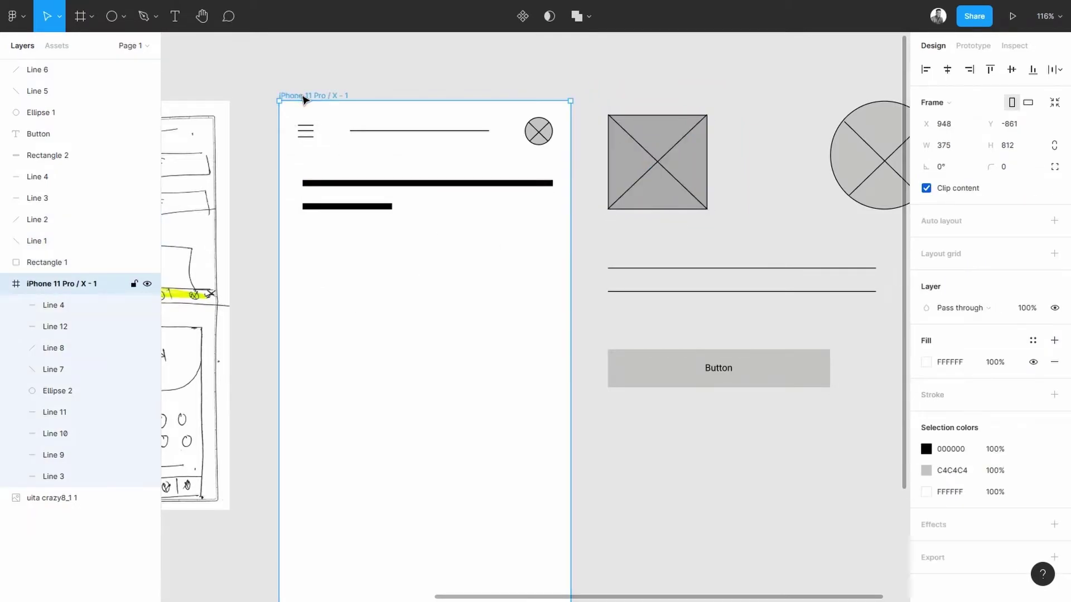
key(ctrl+v)
drag(426, 156, 348, 300)
drag(397, 353, 332, 290)
click(423, 289)
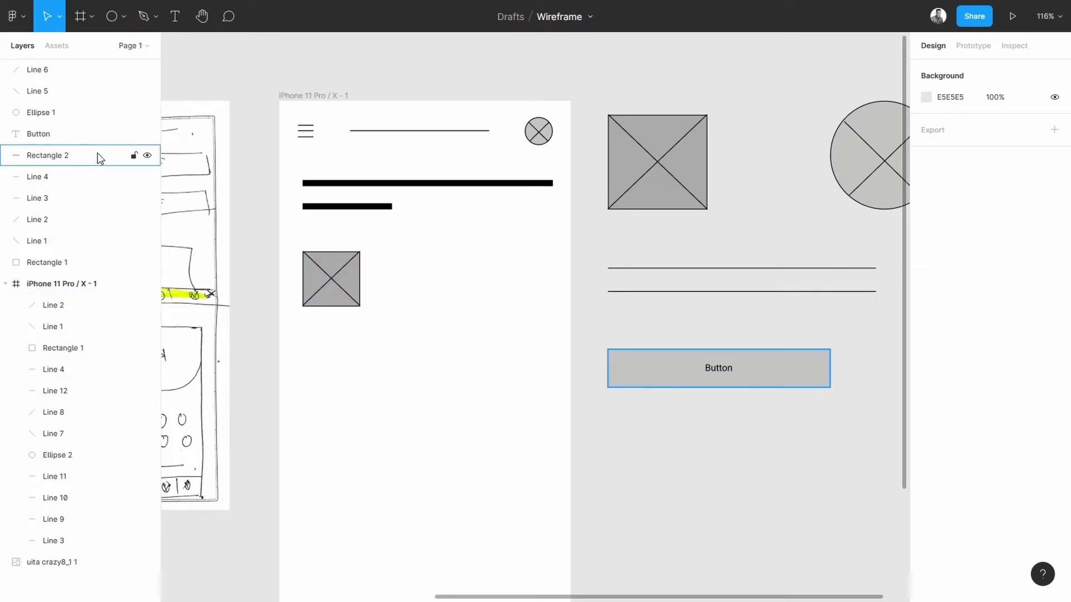
- Draw a 321 × 73 rectangle at X 31, Y 192 over the small image placeholder and send it to the back as a card background
click(92, 19)
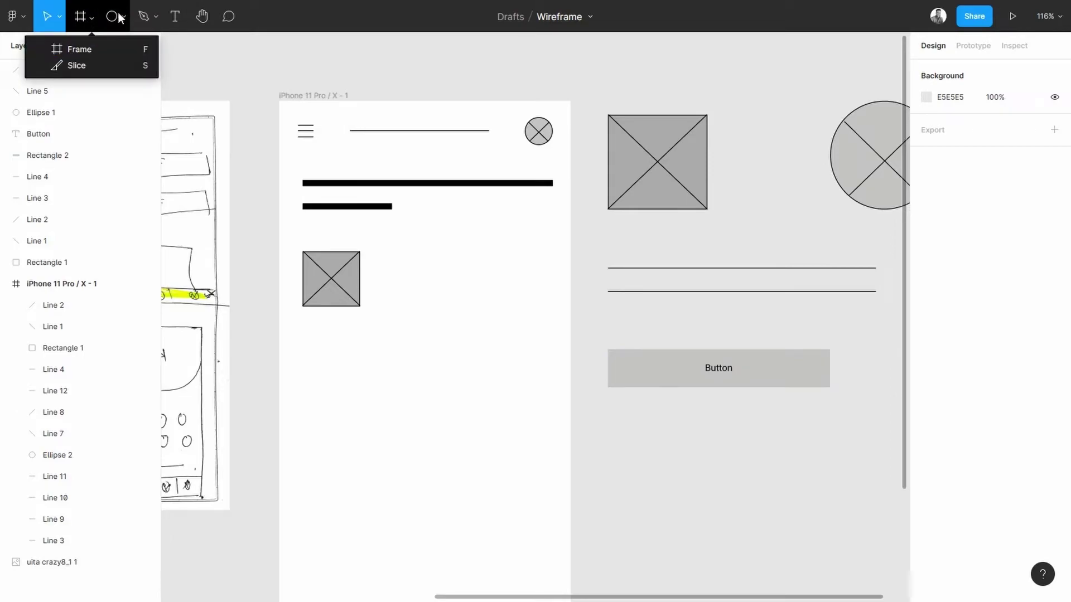
click(119, 19)
click(123, 16)
click(109, 49)
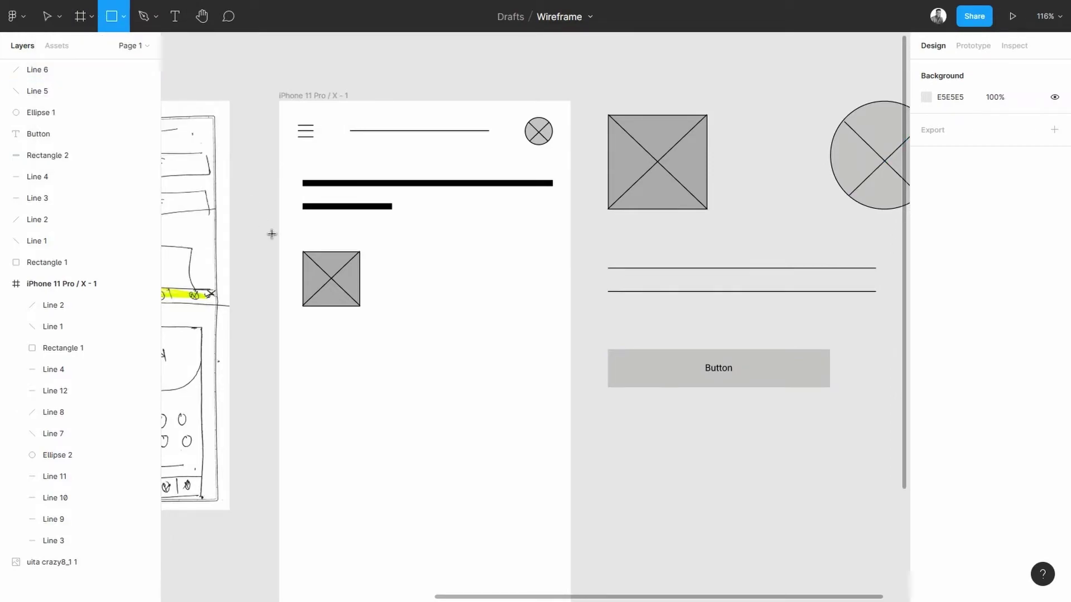
drag(303, 250, 553, 307)
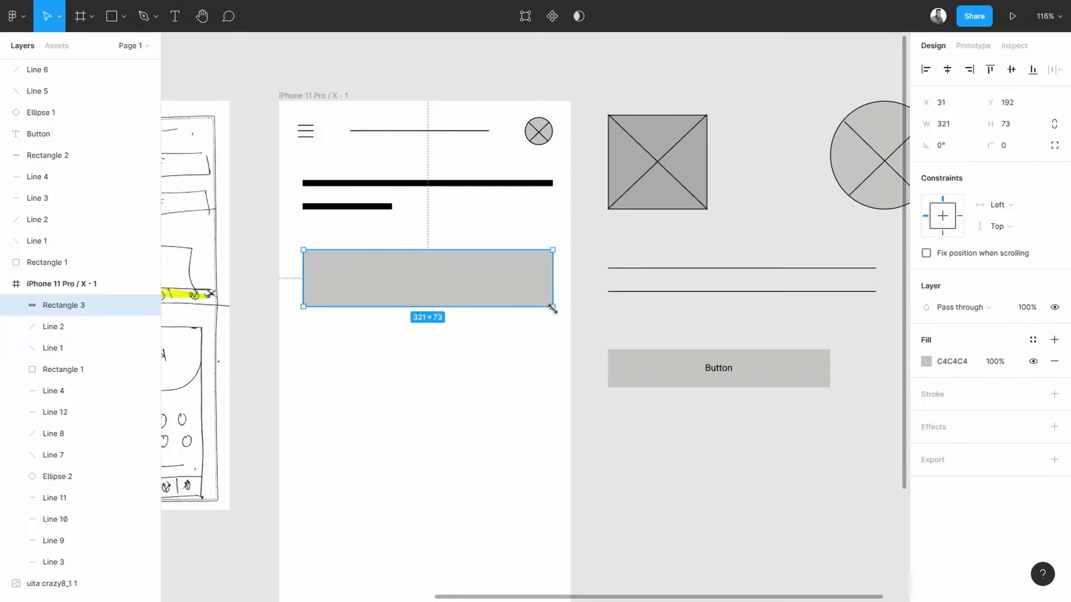
right_click(491, 282)
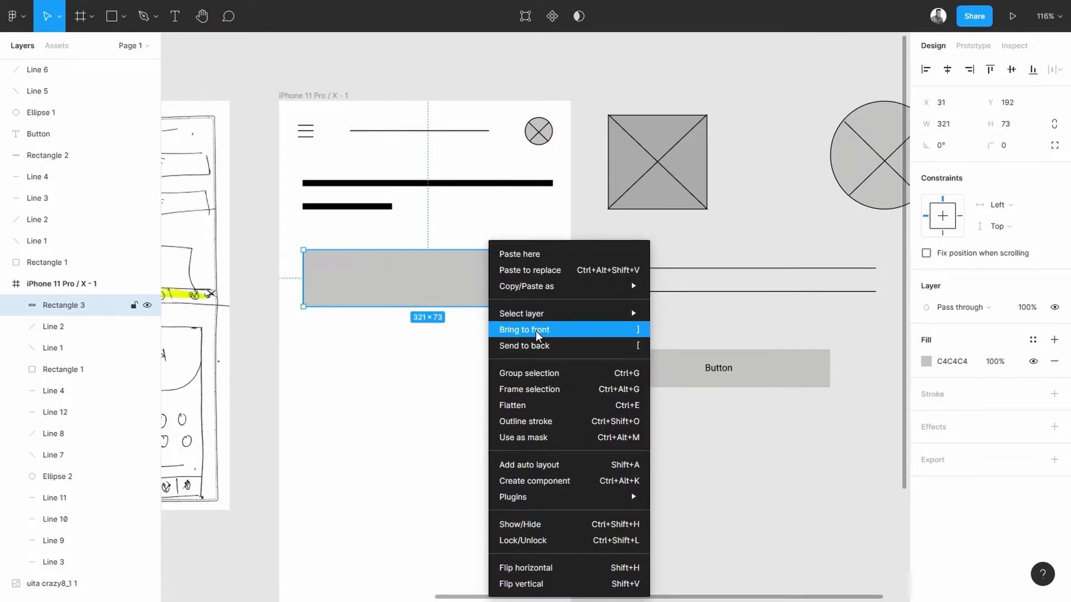
click(541, 346)
click(455, 350)
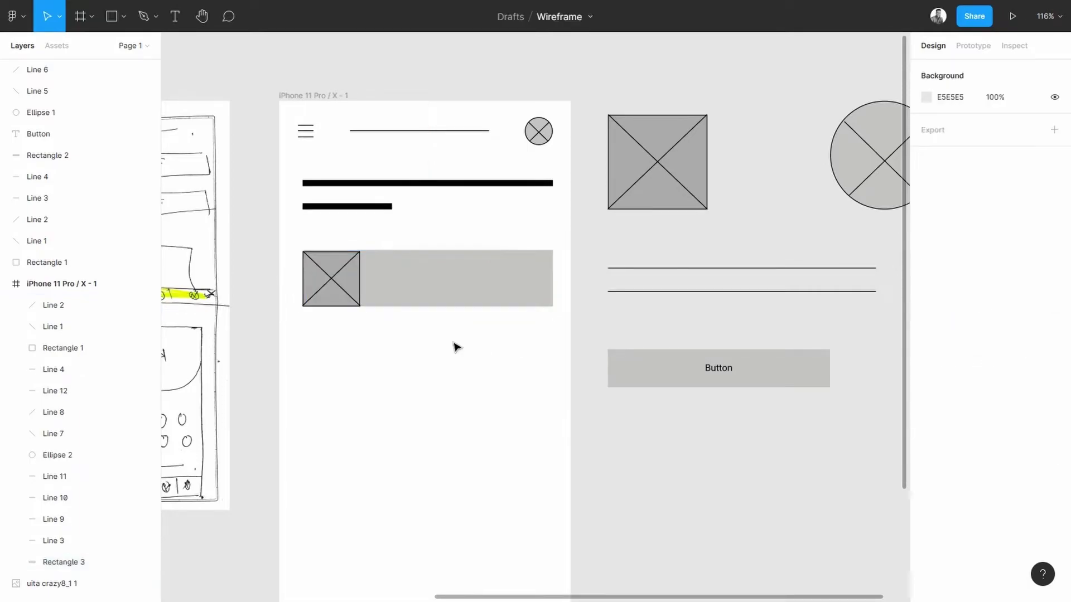
click(495, 284)
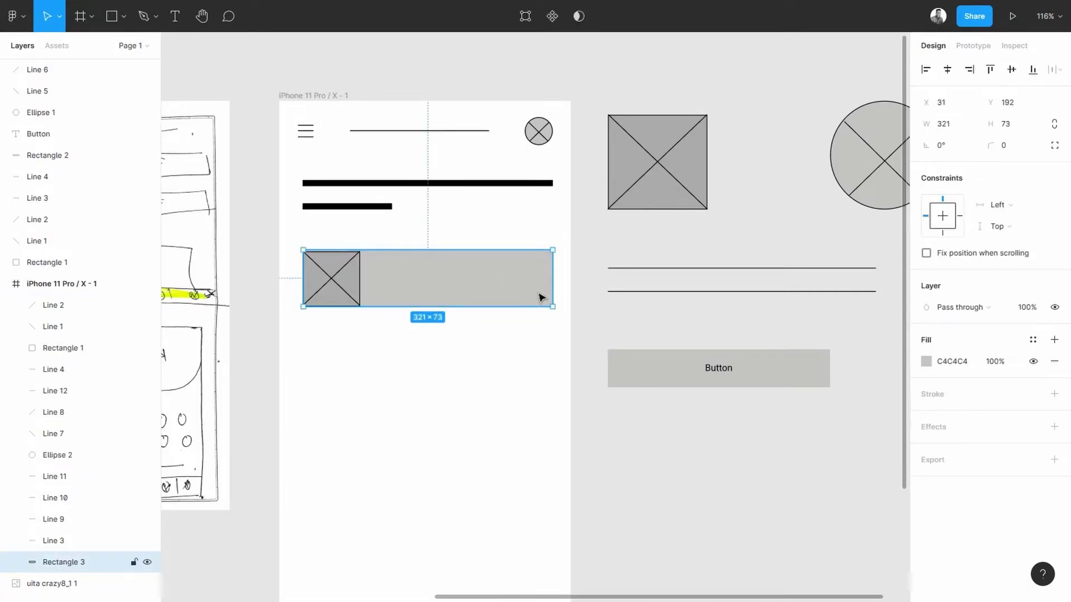
click(569, 306)
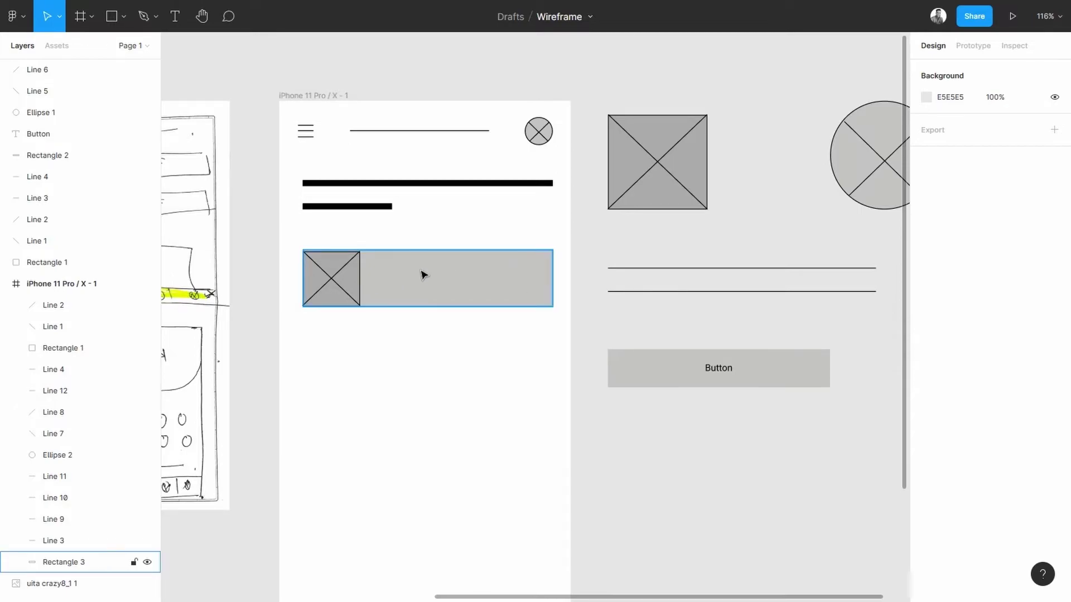
- Duplicate the two thick text lines into the card beside its image at X 121 and scale them to 201 wide overall
click(370, 206)
shift+click(367, 182)
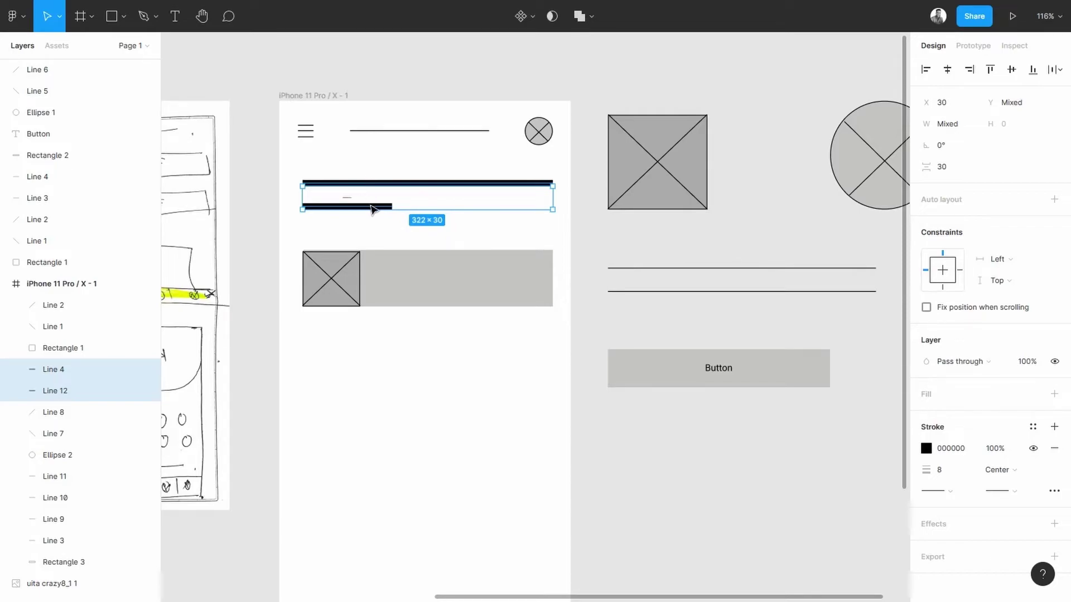
drag(371, 209, 445, 290)
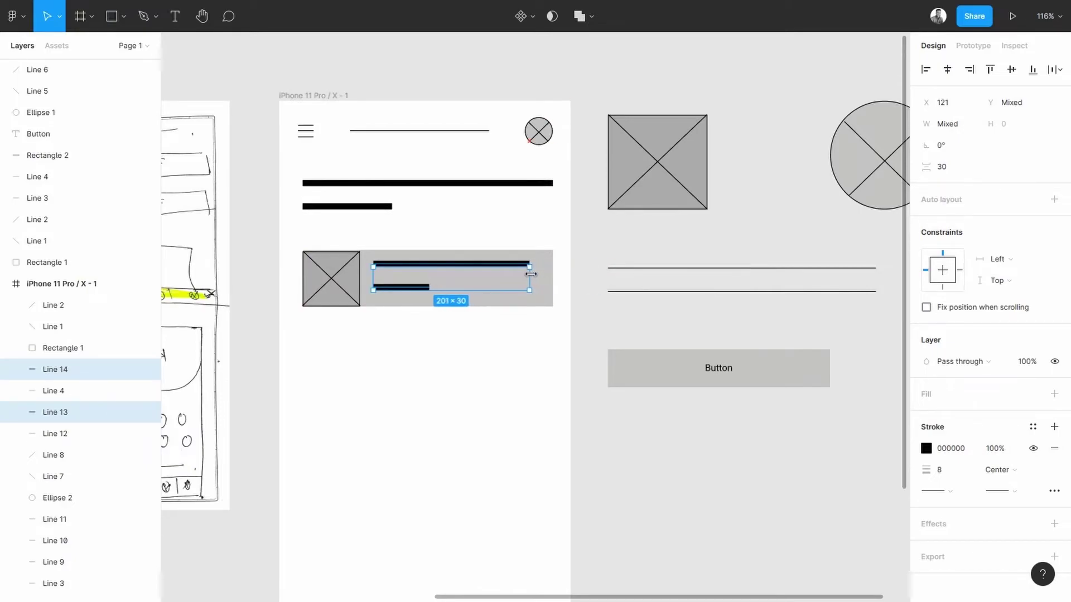
click(586, 262)
- Tighten the spacing between the card's two text lines to 15 and shift both slightly down within the card
drag(425, 287, 425, 279)
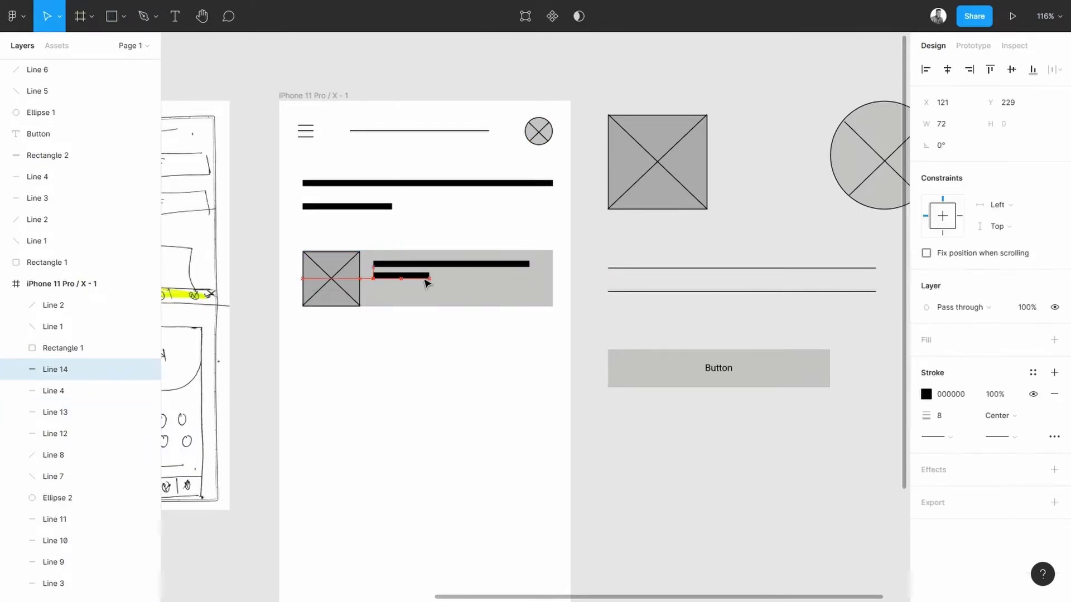
shift+click(437, 262)
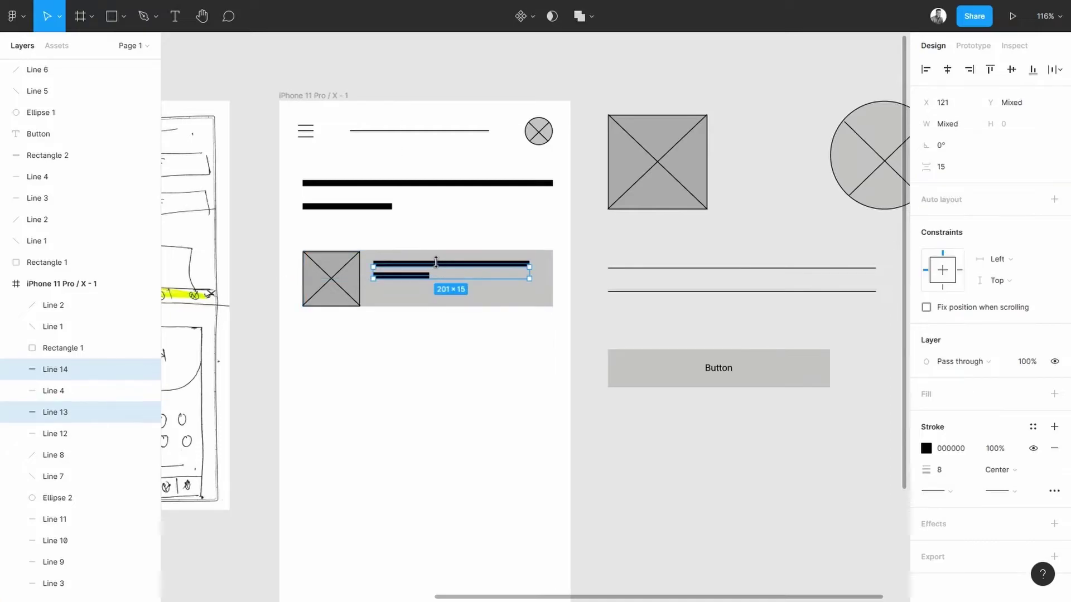
drag(423, 275, 530, 284)
click(580, 269)
scroll(563, 263, down, 2)
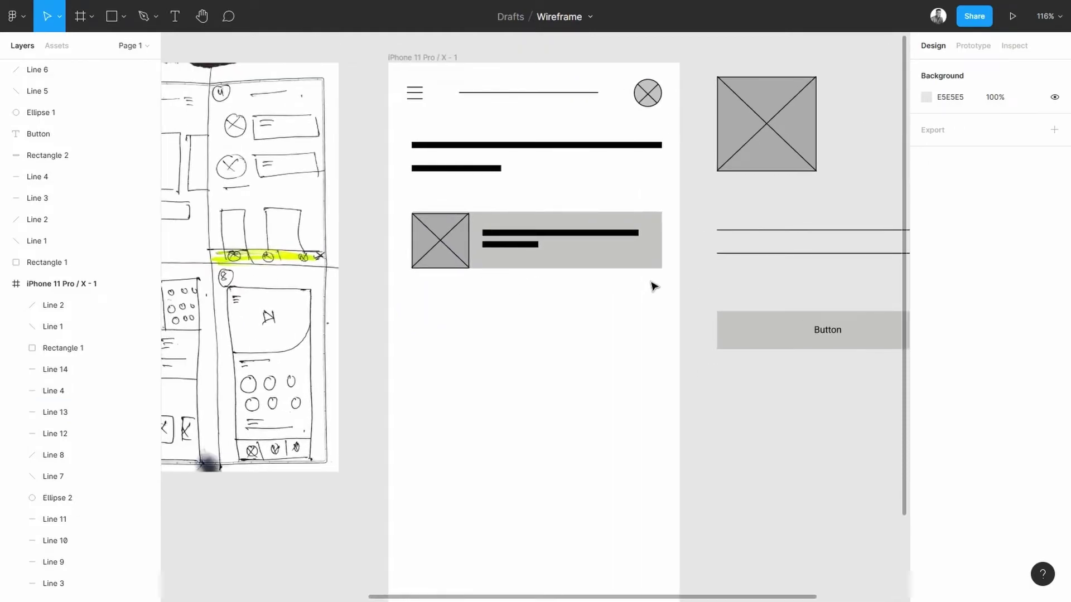
- Duplicate the whole image-and-text card directly below the original and nudge the copy down to widen the gap slightly
drag(666, 280, 402, 202)
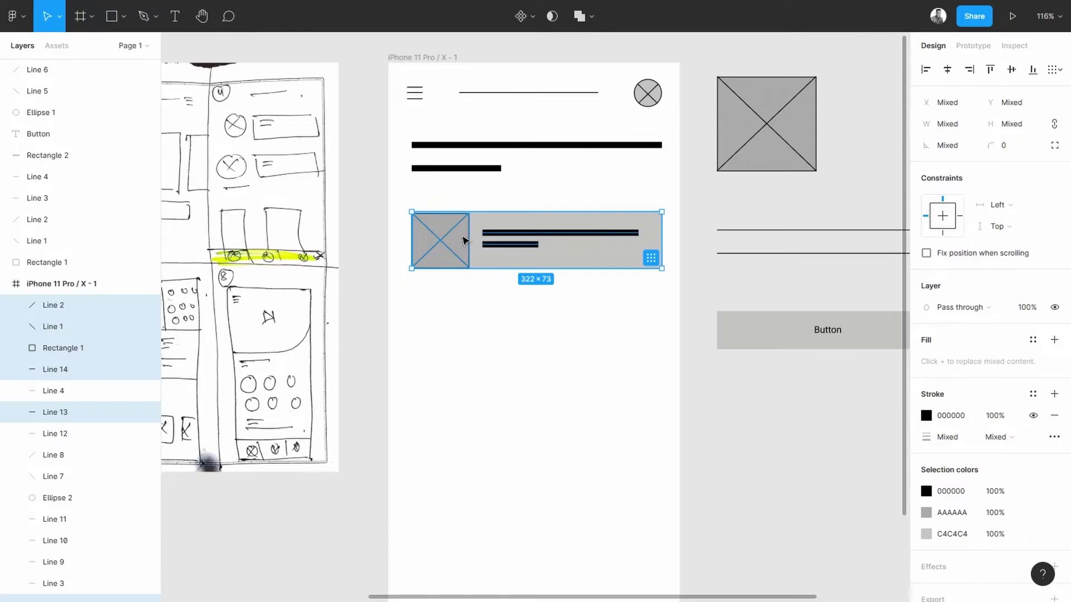
alt+drag(458, 255, 459, 307)
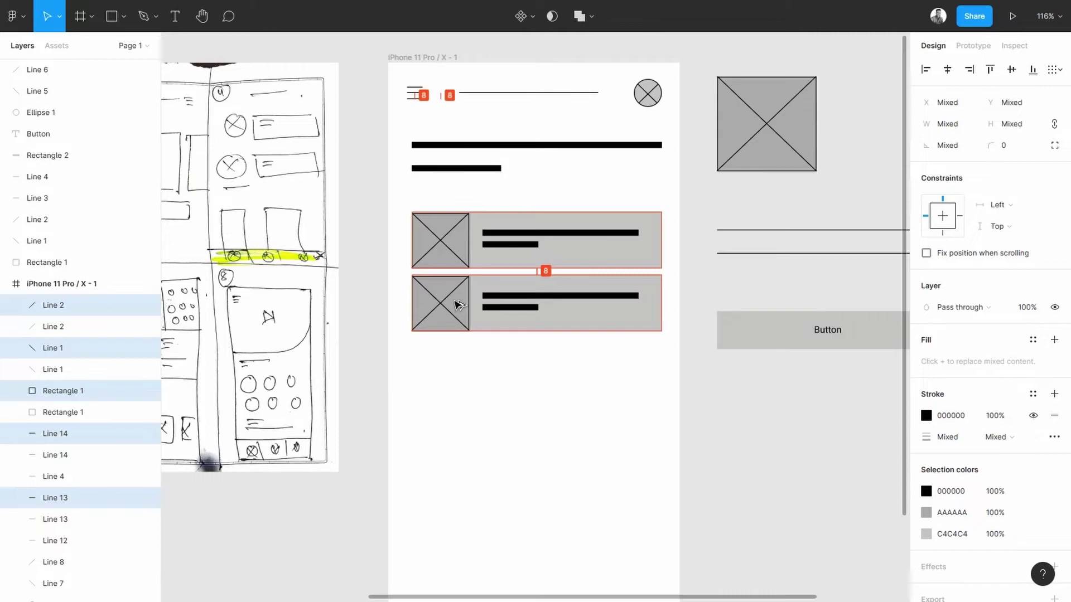
mouse_move(459, 307)
mouse_down()
mouse_move(454, 232)
mouse_move(465, 247)
mouse_move(454, 281)
mouse_move(477, 318)
mouse_move(449, 303)
mouse_move(468, 303)
mouse_move(450, 312)
mouse_move(473, 304)
mouse_move(462, 259)
mouse_move(469, 312)
mouse_move(499, 318)
mouse_move(473, 315)
mouse_move(474, 304)
mouse_up()
click(467, 304)
key(shift+Down)
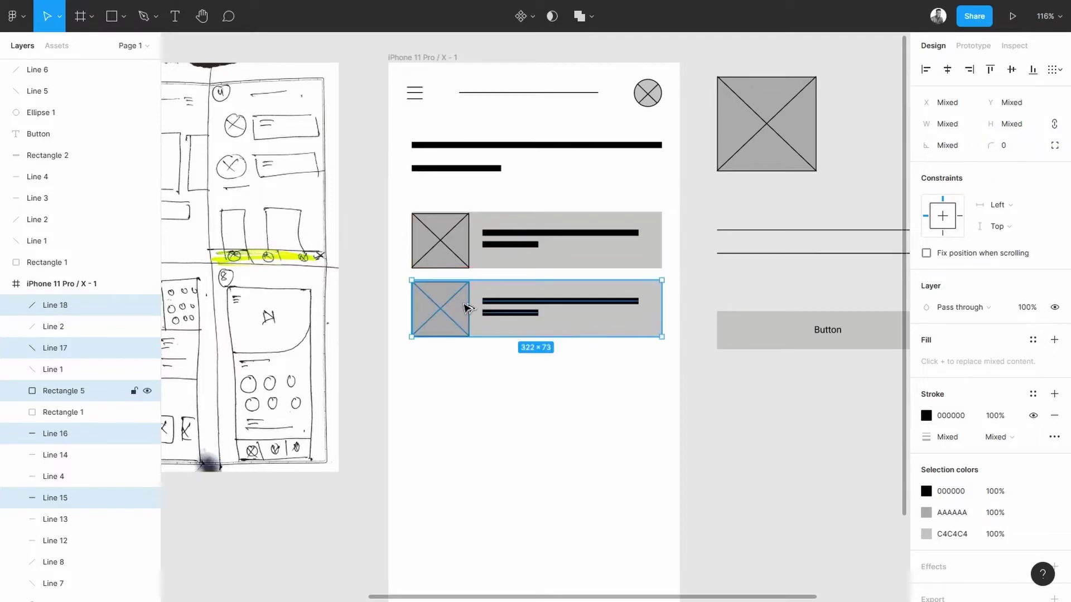
click(554, 389)
- Examine the highlighted icon rows in sketch 6 and the bottom navigation bar in sketch 4, and compare them with the phone frame
scroll(531, 312, down, 4)
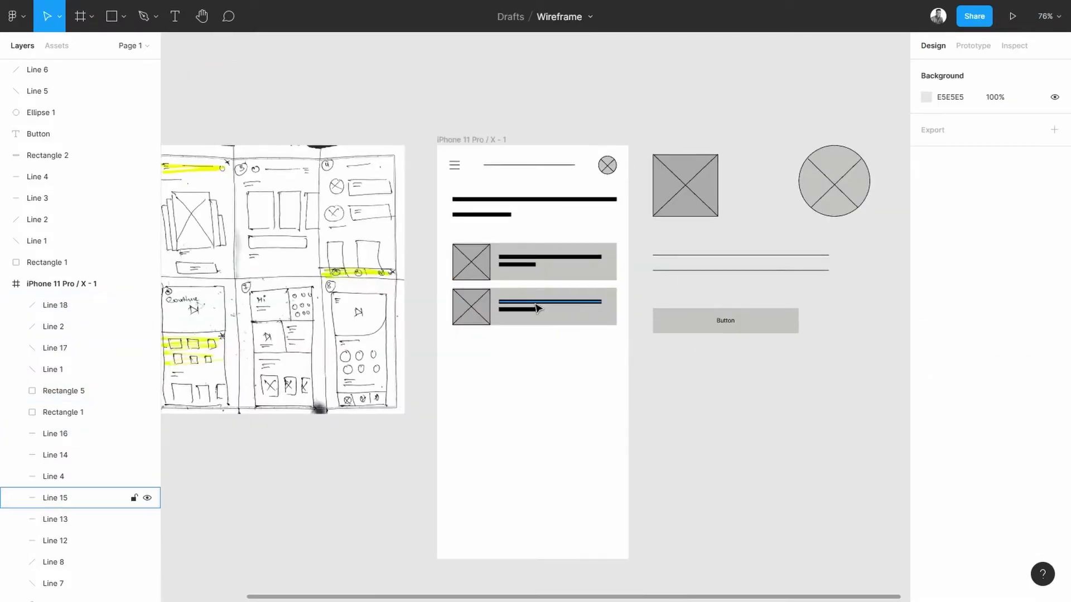
mouse_move(395, 292)
mouse_down()
mouse_move(592, 253)
mouse_move(544, 253)
mouse_up()
click(434, 248)
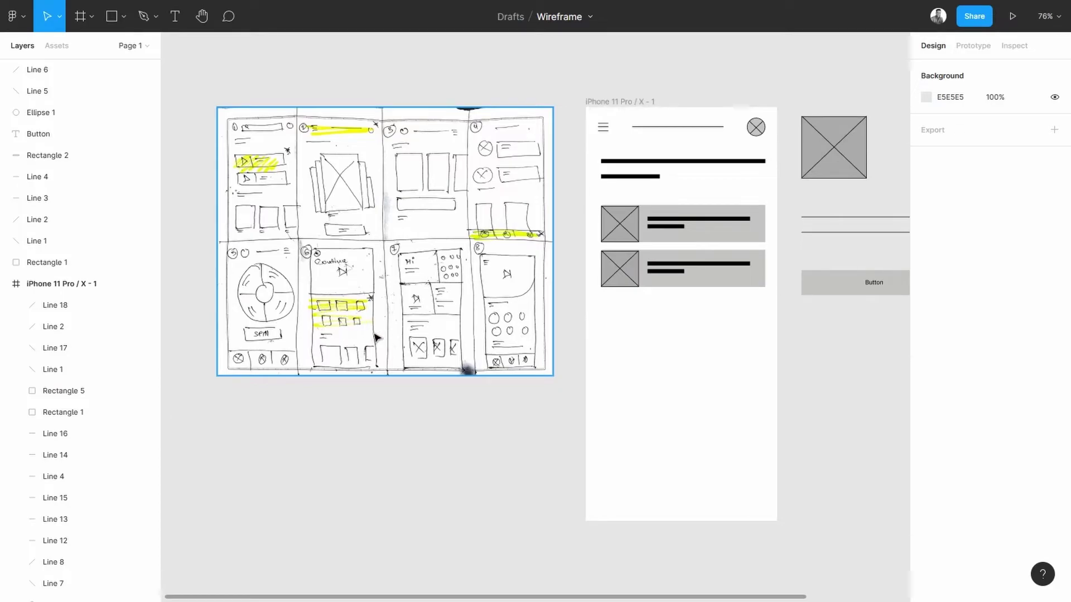
scroll(335, 319, up, 4)
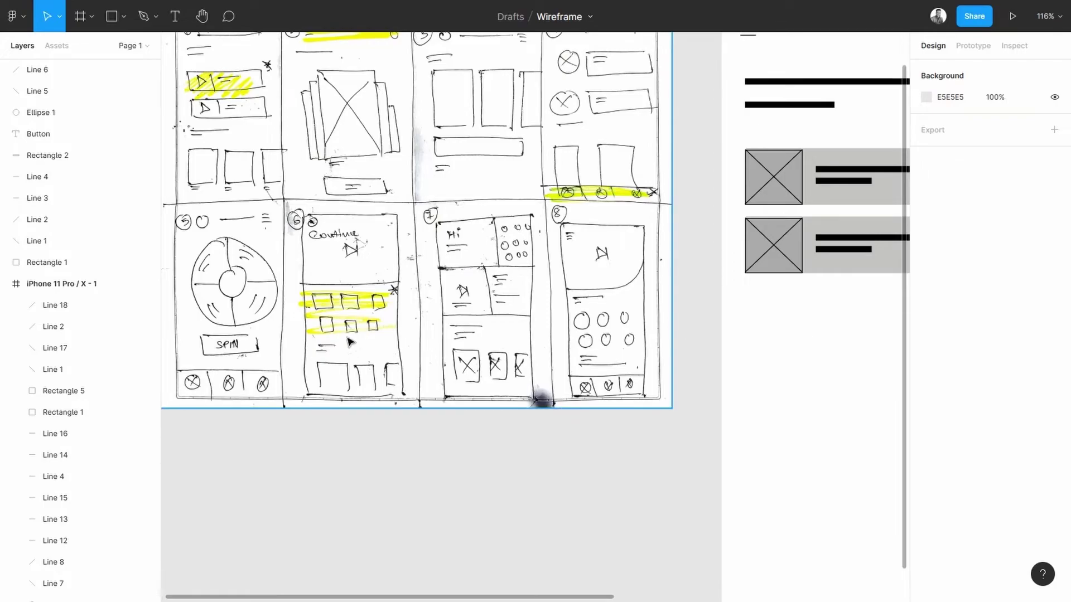
scroll(349, 342, up, 2)
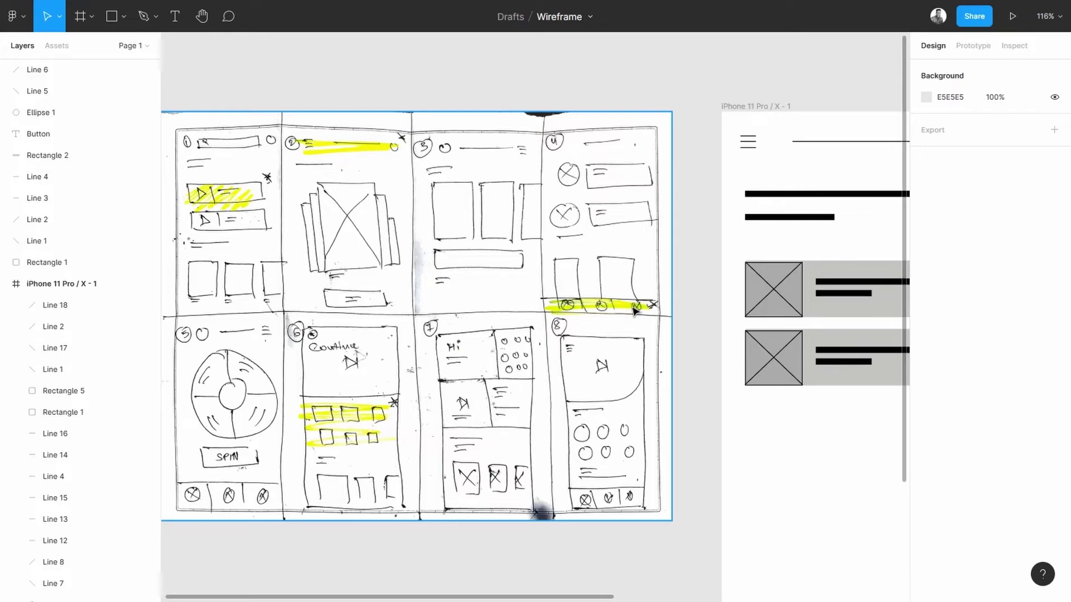
scroll(341, 446, down, 3)
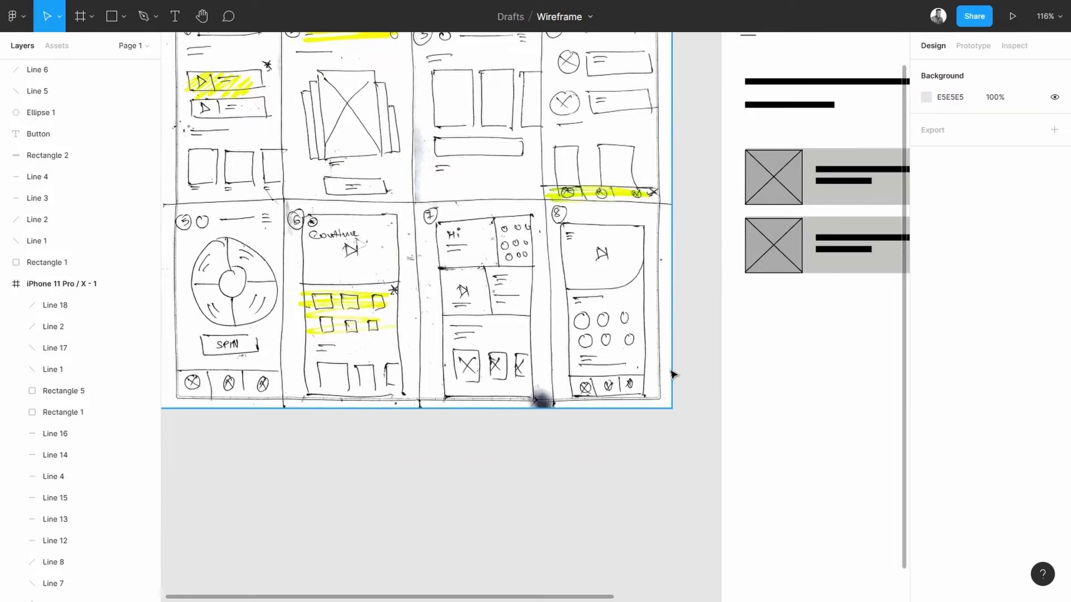
drag(796, 282, 493, 332)
drag(679, 299, 489, 352)
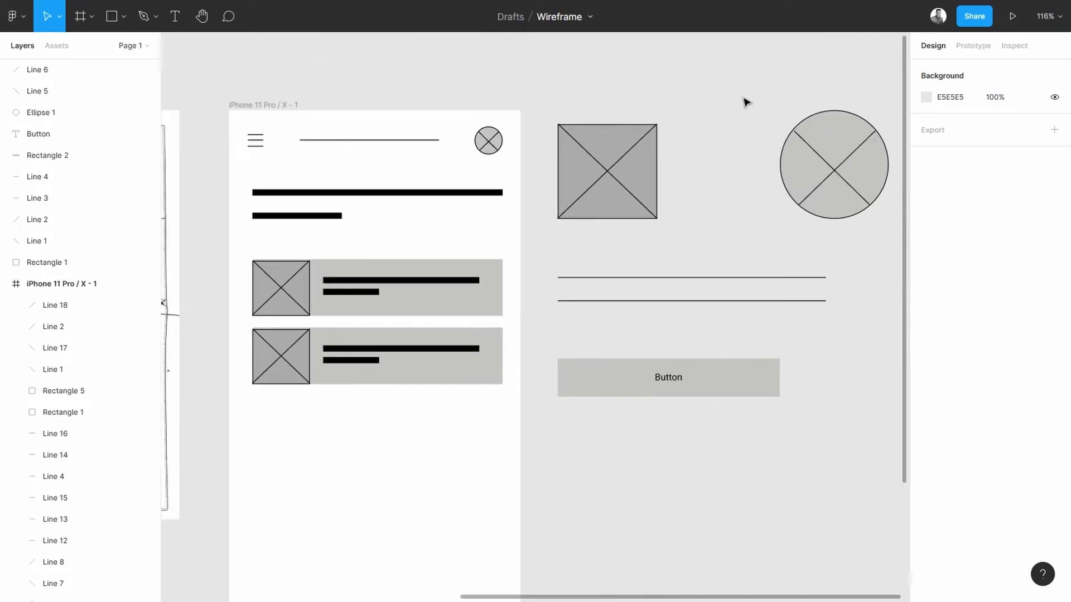
- Copy the circular placeholder, including the ellipse and its two crossing lines, from beside the phone frame
drag(756, 82, 892, 237)
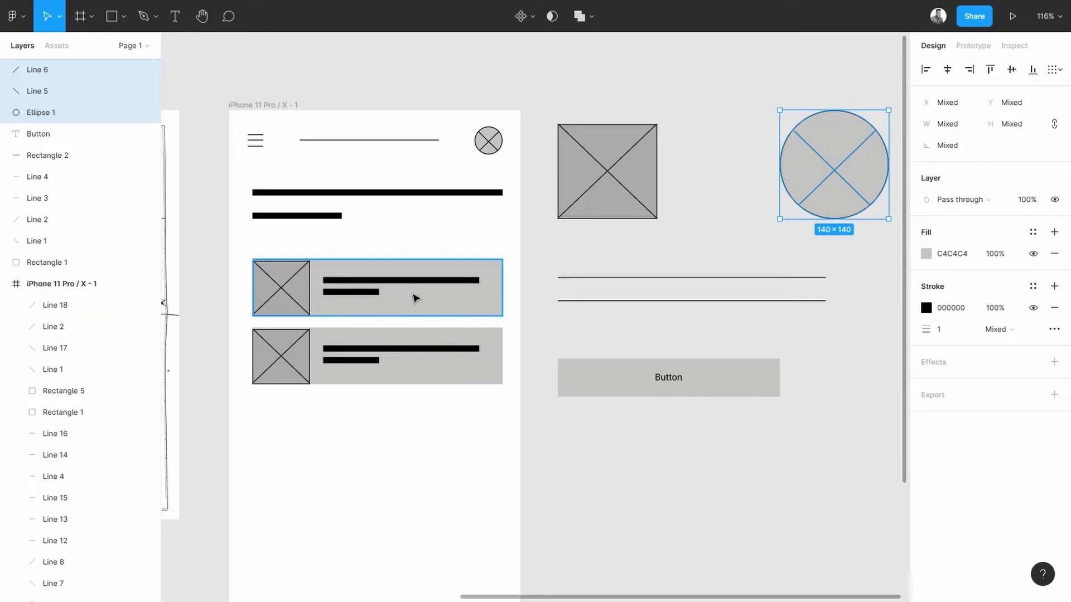
scroll(835, 168, down, 1)
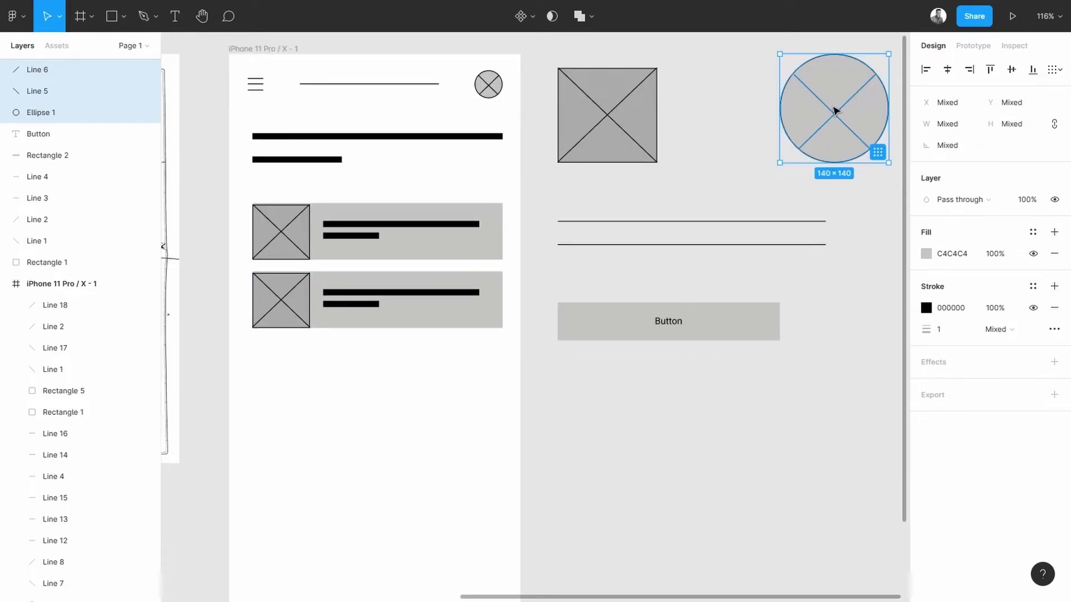
right_click(835, 110)
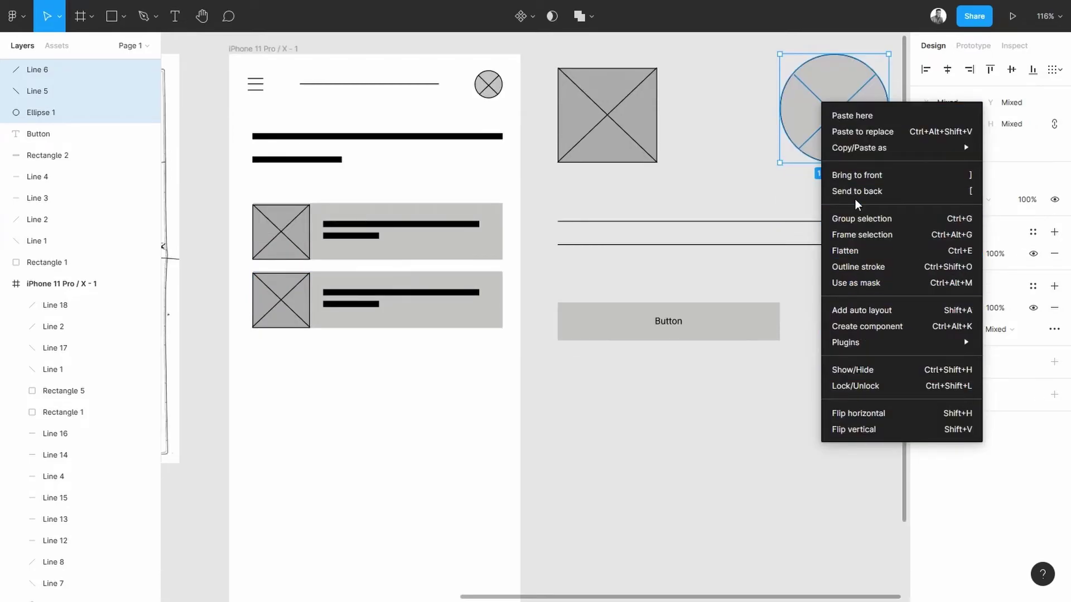
click(750, 114)
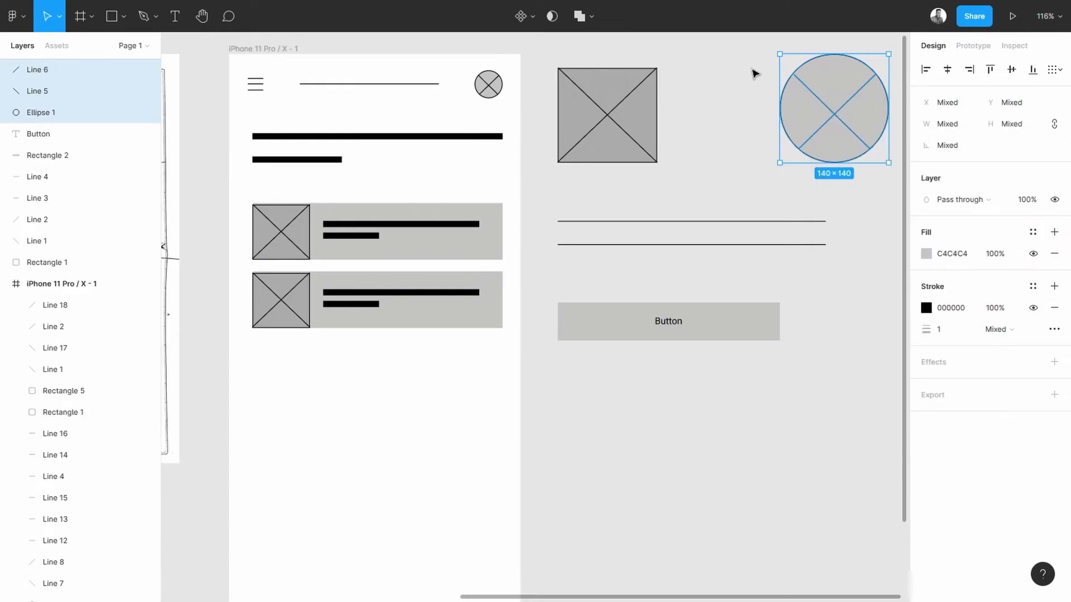
right_click(833, 87)
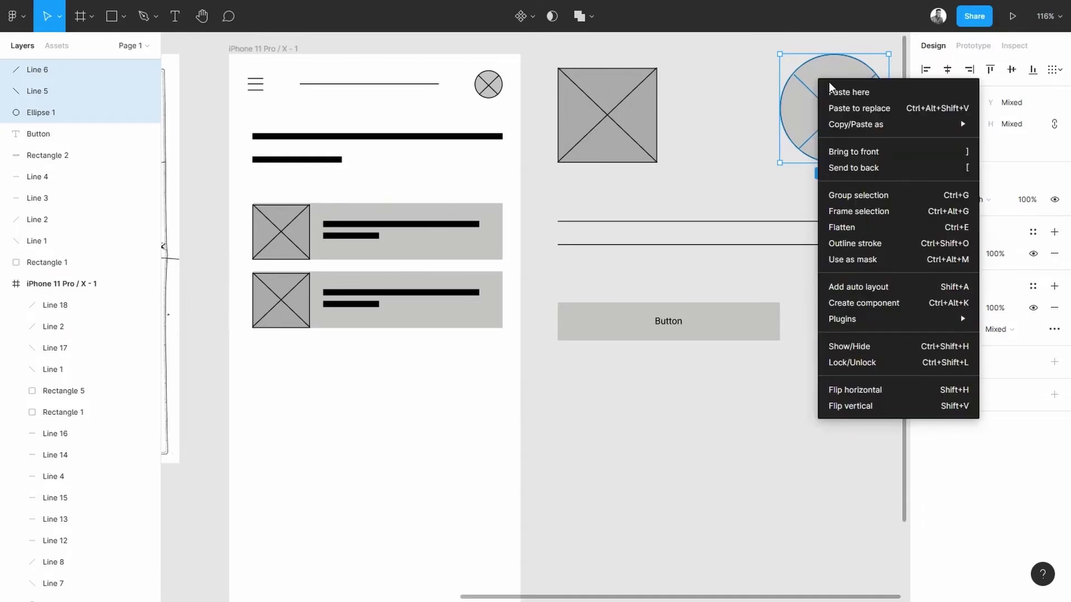
mouse_move(849, 128)
key(Escape)
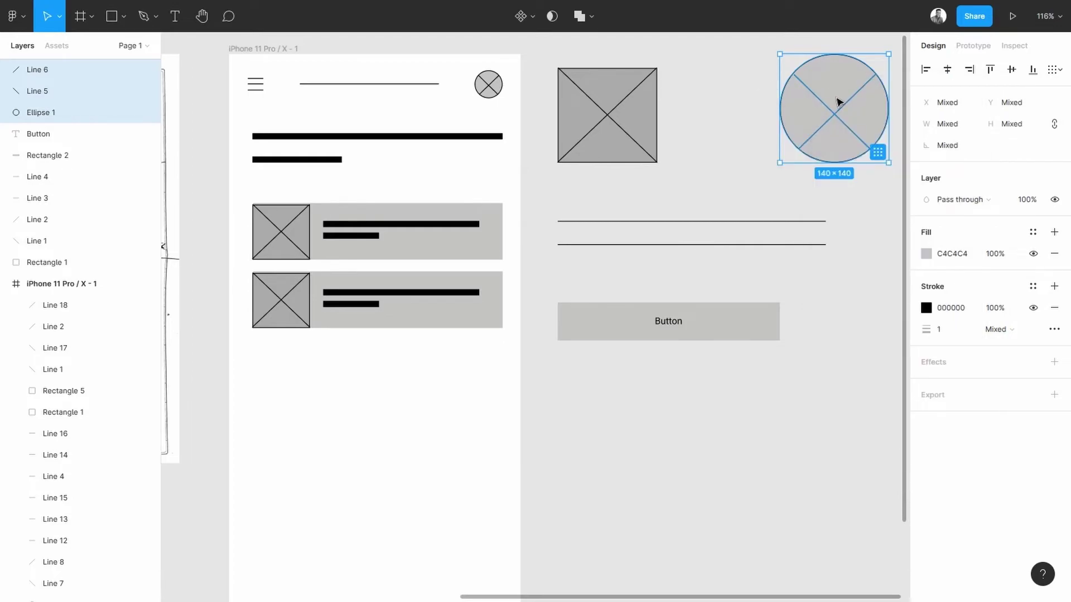
click(354, 413)
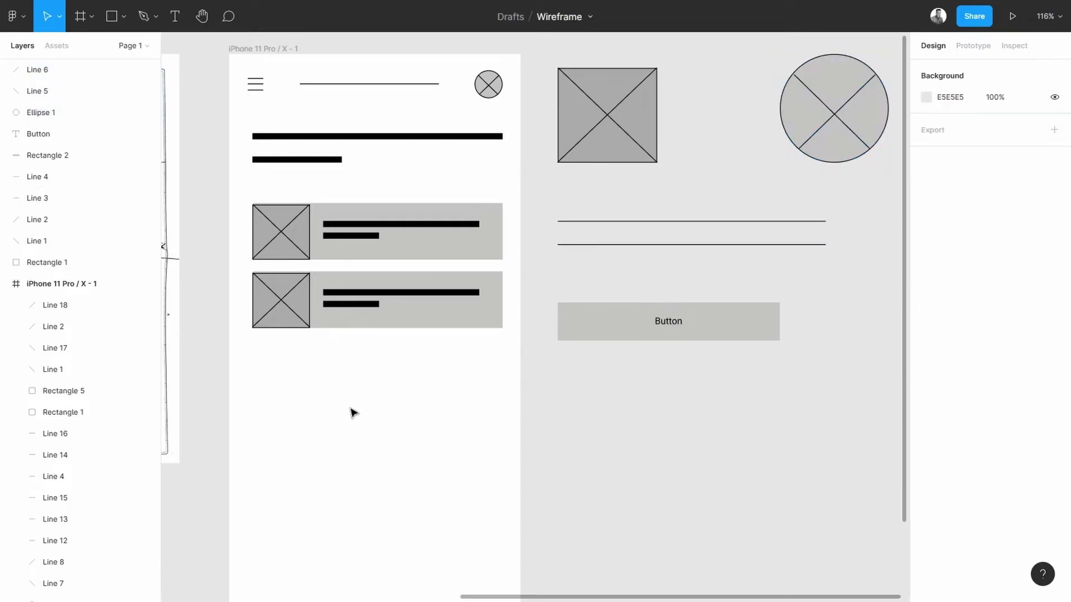
- Paste the circular placeholder into the phone frame below the second card, scale it to 46 × 46 and align it with the card's left edge
click(256, 49)
scroll(294, 232, down, 2)
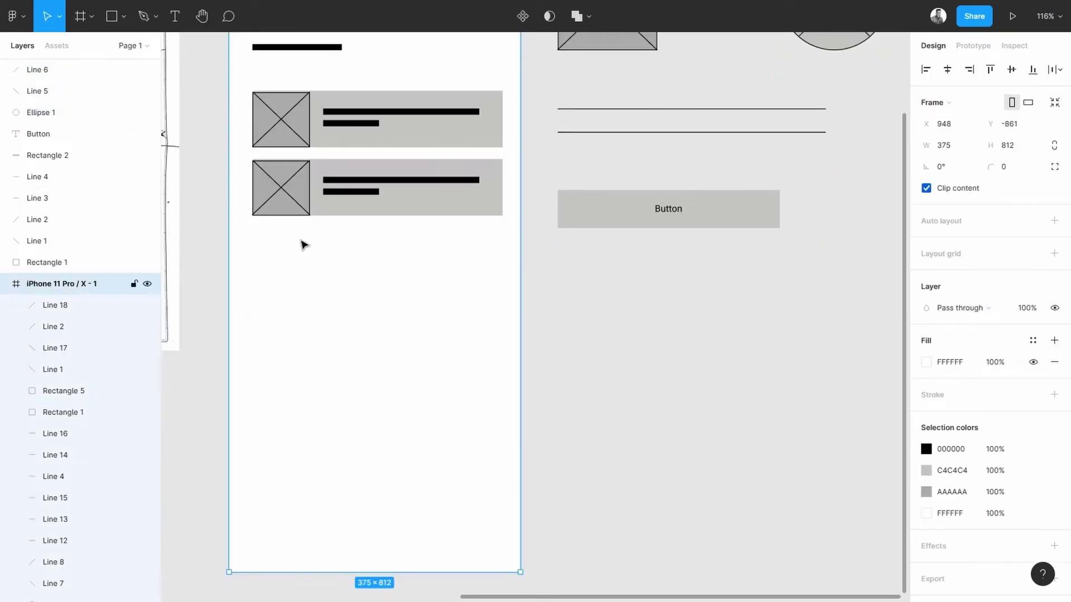
scroll(304, 244, up, 2)
key(ctrl+v)
drag(377, 160, 307, 429)
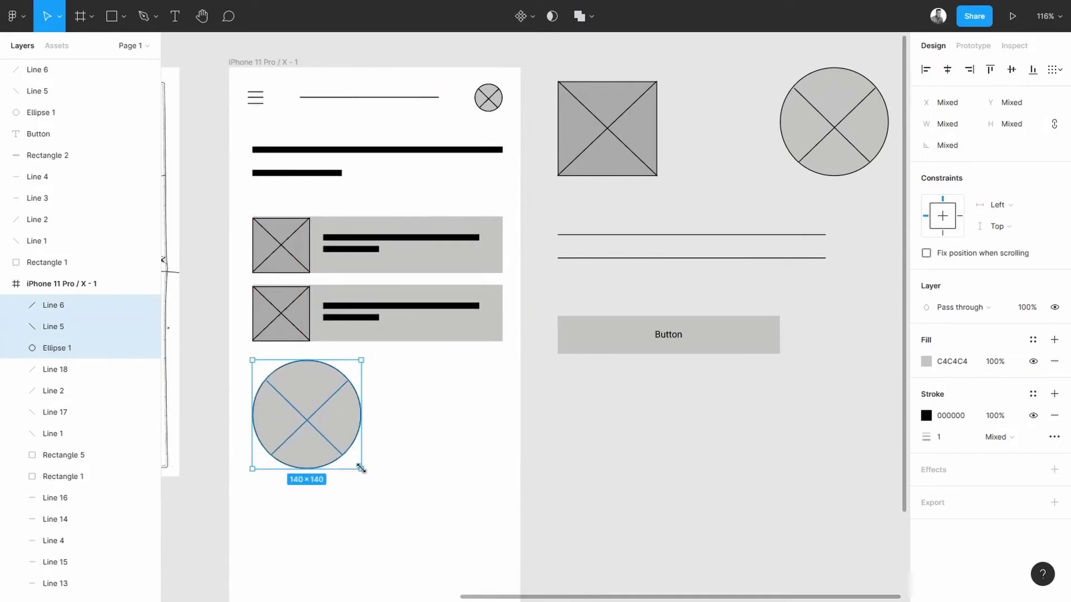
drag(361, 470, 266, 419)
scroll(334, 407, down, 3)
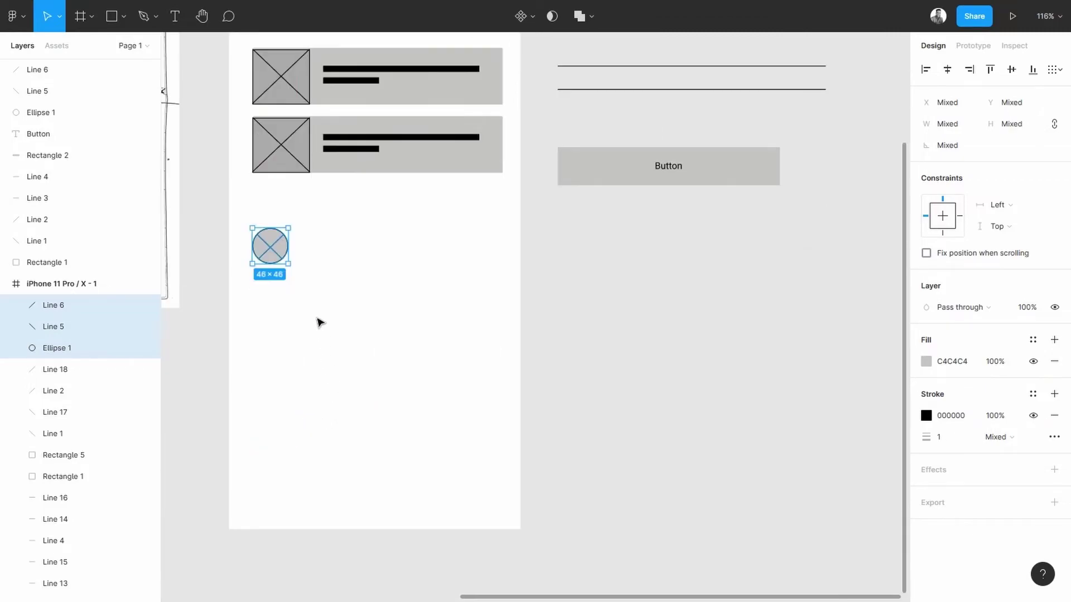
scroll(325, 316, up, 1)
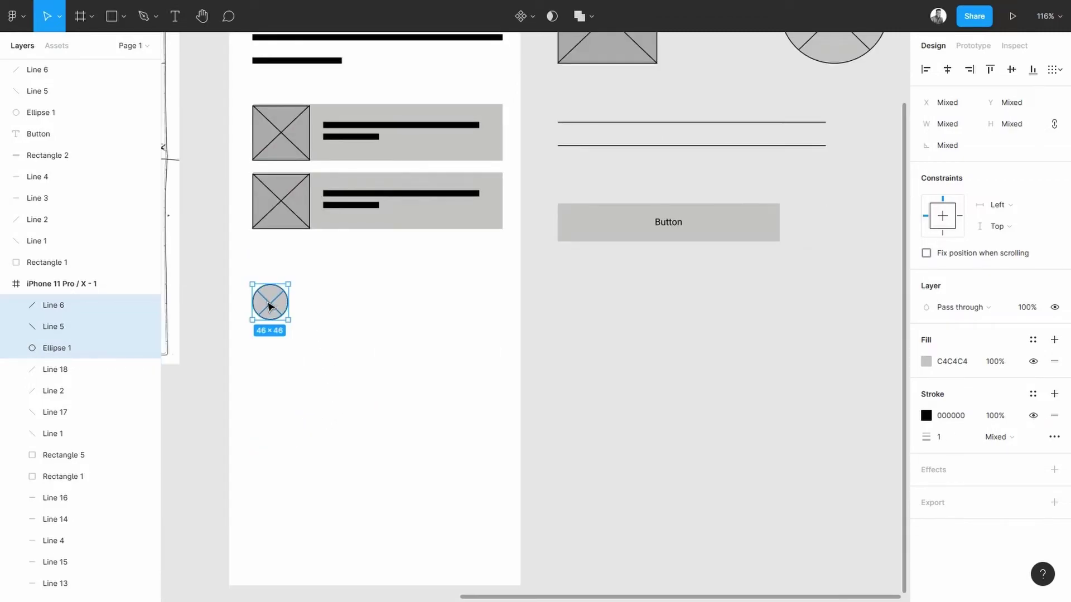
drag(272, 302, 271, 311)
- Duplicate the long thick text line above the small circle at Y 415 and shorten the copy to about half its width
click(360, 315)
scroll(369, 312, up, 3)
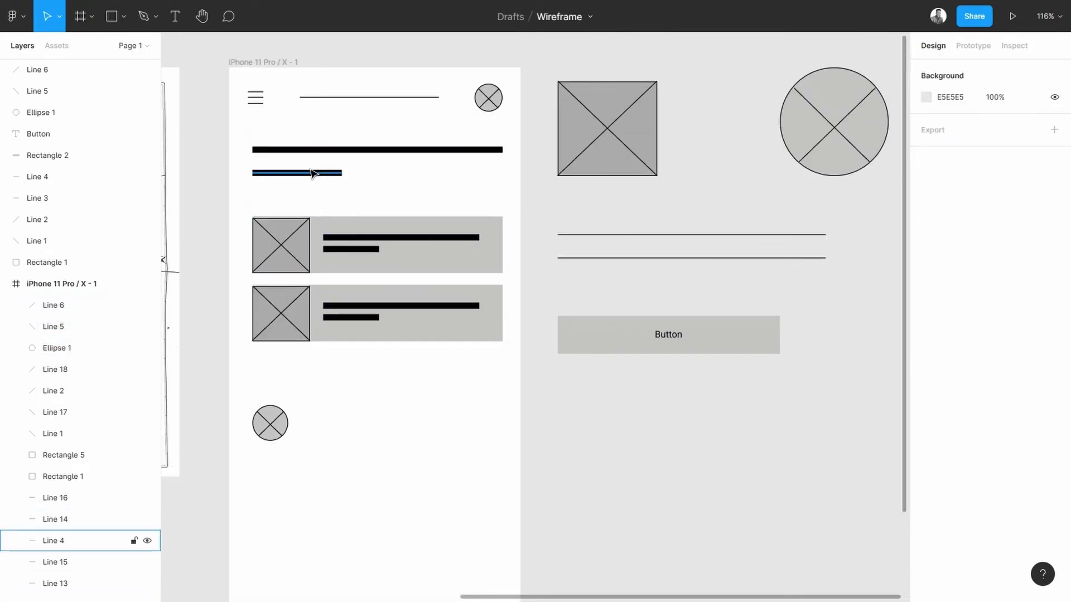
drag(296, 154, 290, 391)
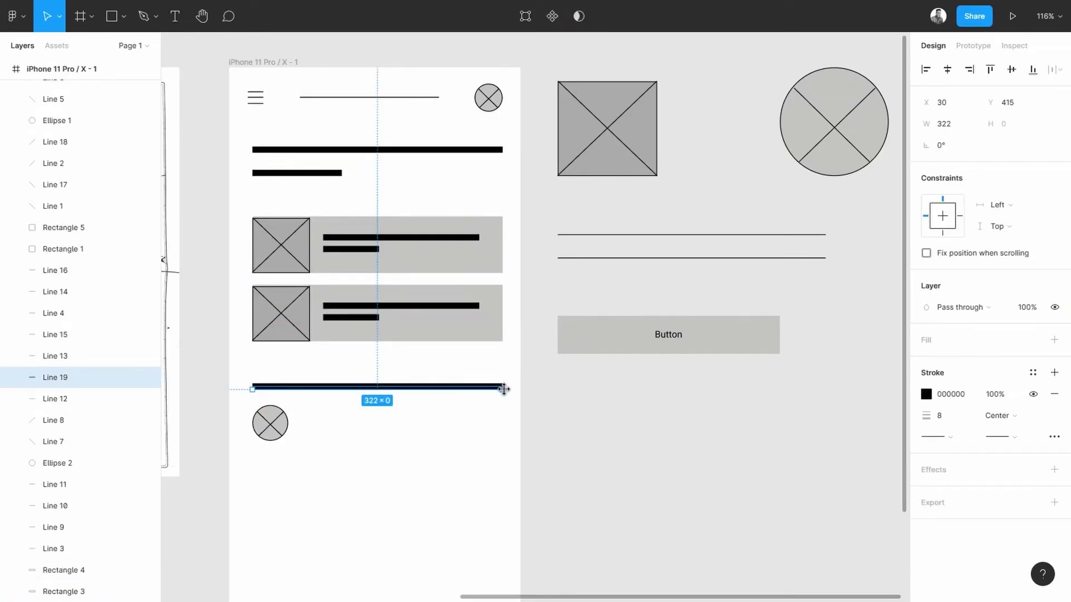
drag(503, 389, 381, 390)
click(383, 342)
- Duplicate the 46 × 46 circle across the frame to form an evenly spread row of four below the short text line
scroll(368, 323, down, 3)
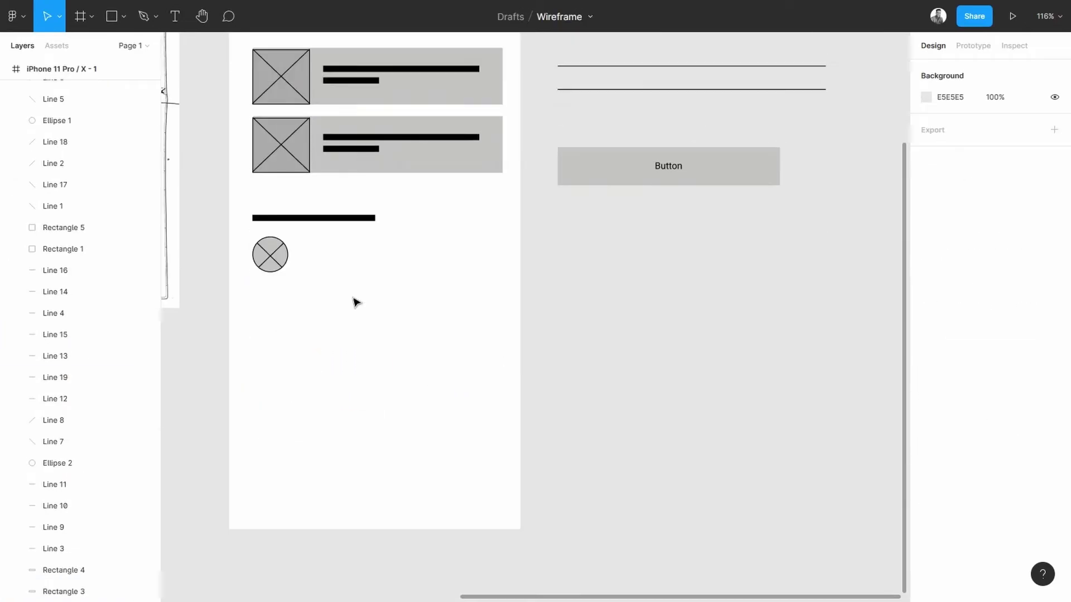
scroll(353, 301, up, 2)
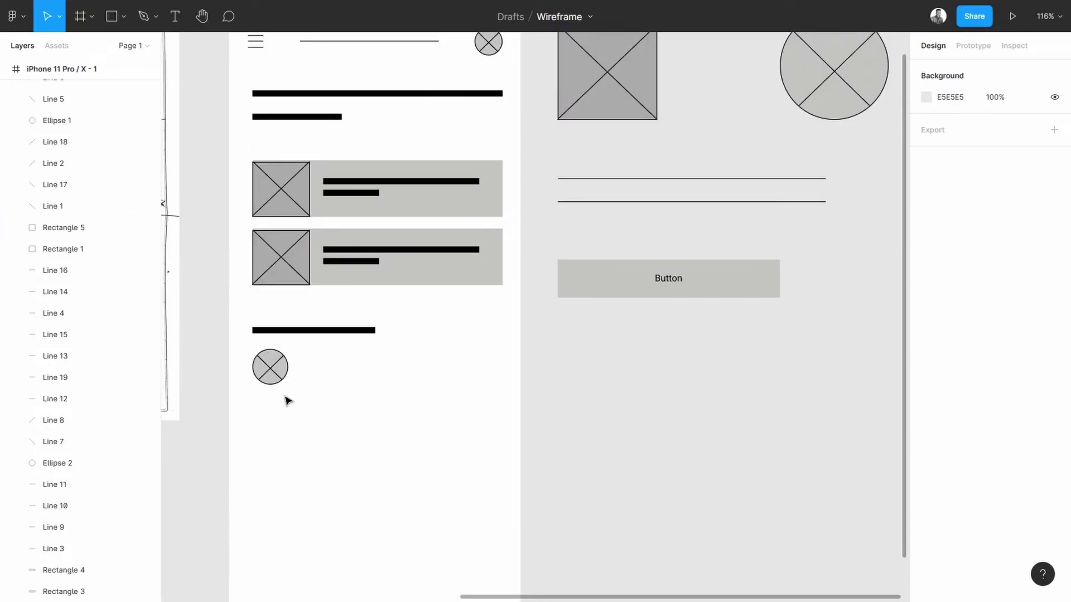
drag(296, 397, 328, 372)
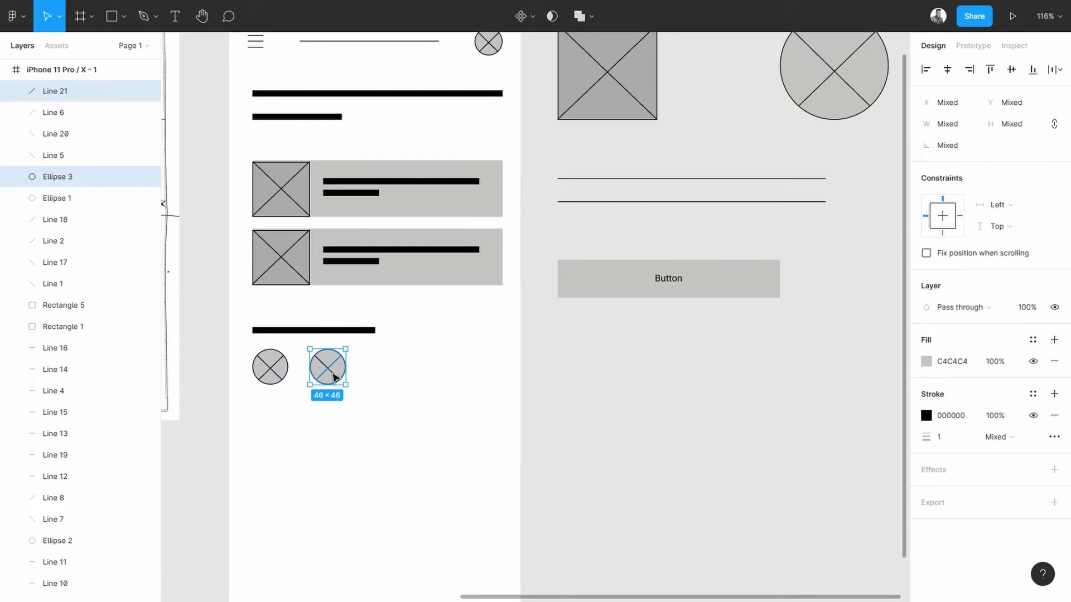
drag(335, 377, 476, 372)
key(ctrl+z)
key(ctrl+z)
drag(362, 408, 454, 371)
click(481, 433)
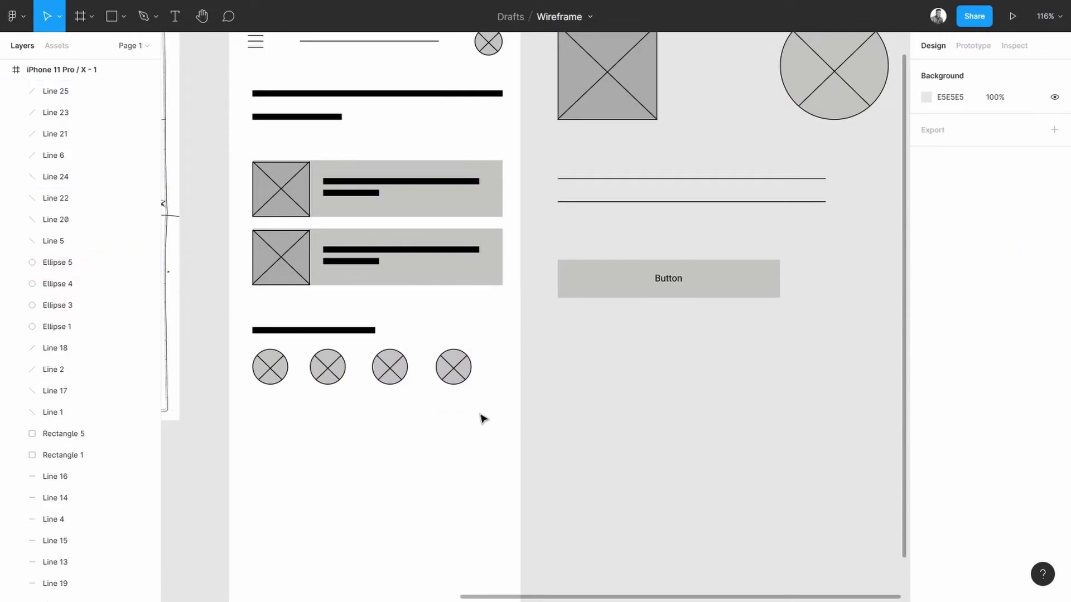
- Duplicate the row of four circles directly below the original and shift both rows slightly right and down
drag(480, 414, 245, 343)
drag(330, 375, 335, 423)
click(494, 482)
drag(490, 472, 255, 346)
drag(394, 426, 403, 432)
scroll(488, 332, down, 3)
click(499, 328)
- Compare the phone frame's layout with the highlighted elements in the crazy-eights sketches
scroll(502, 330, up, 7)
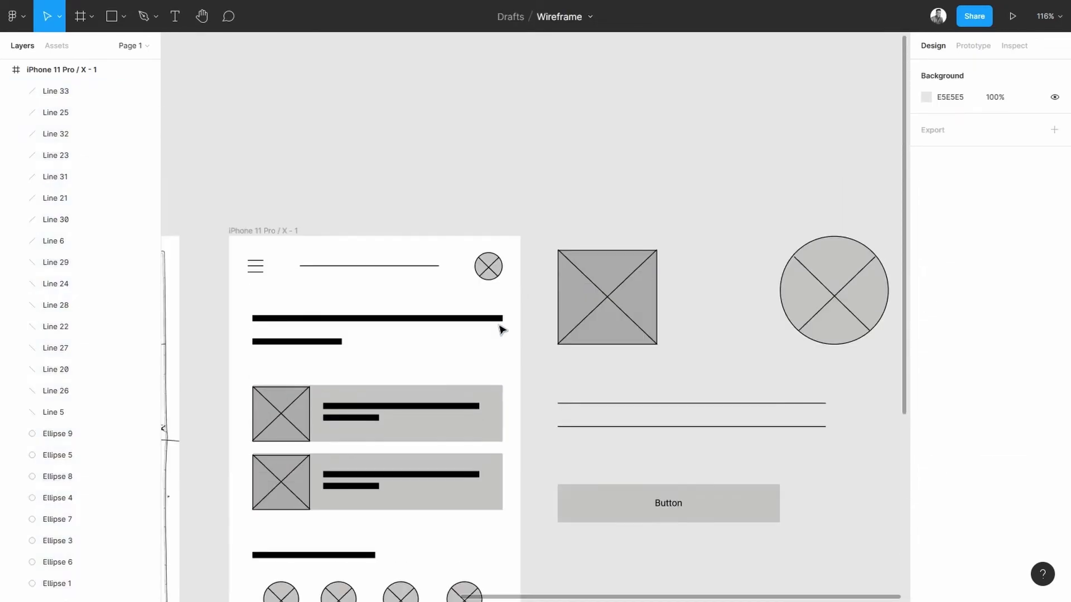
scroll(492, 341, down, 4)
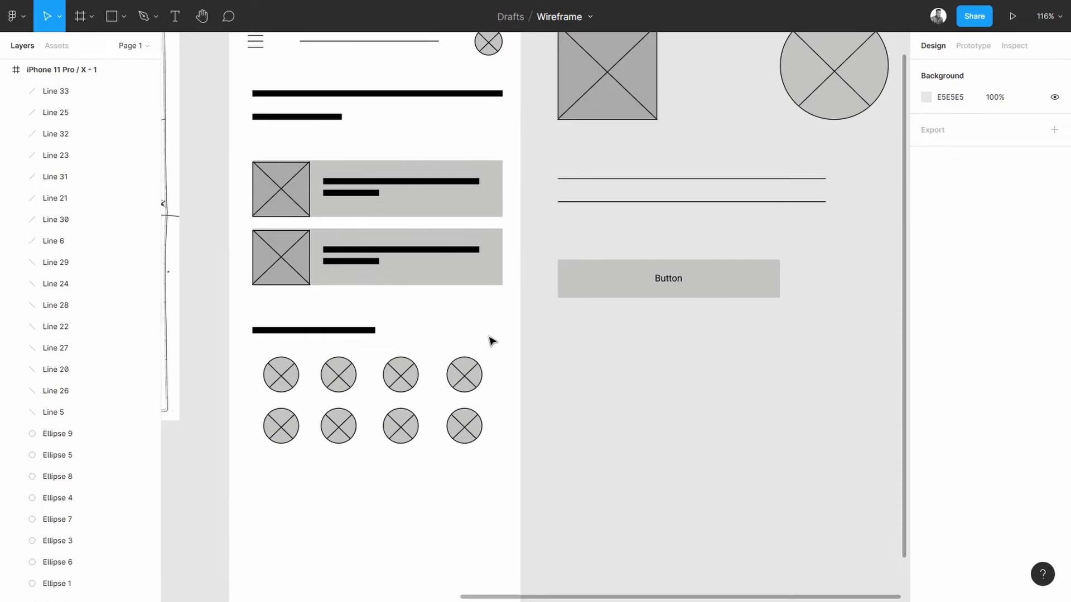
scroll(491, 340, down, 5)
scroll(296, 329, up, 5)
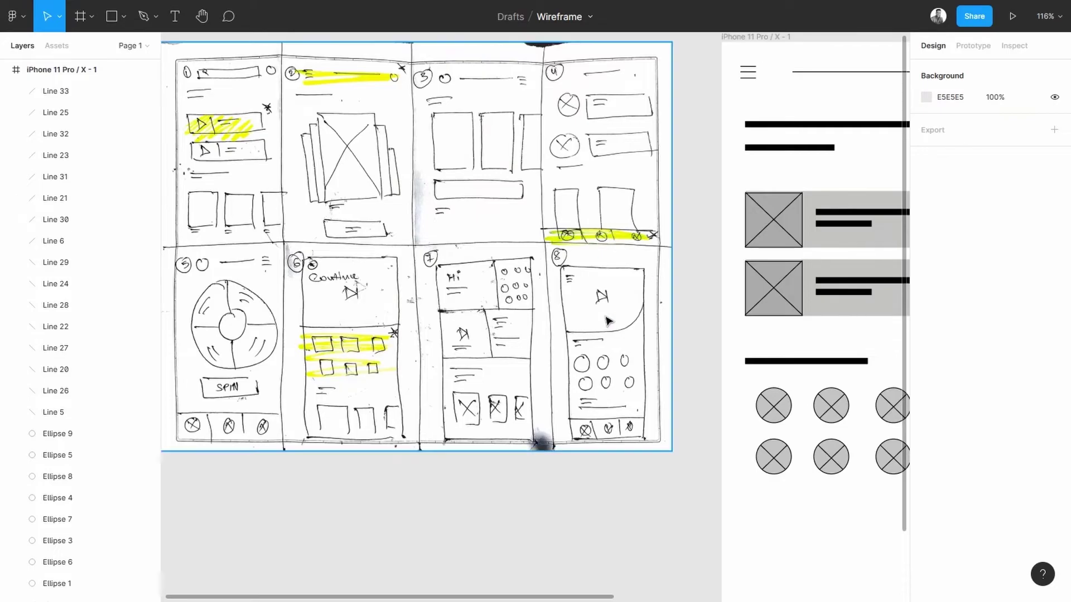
mouse_move(768, 307)
mouse_down()
mouse_move(672, 301)
mouse_move(774, 304)
mouse_up()
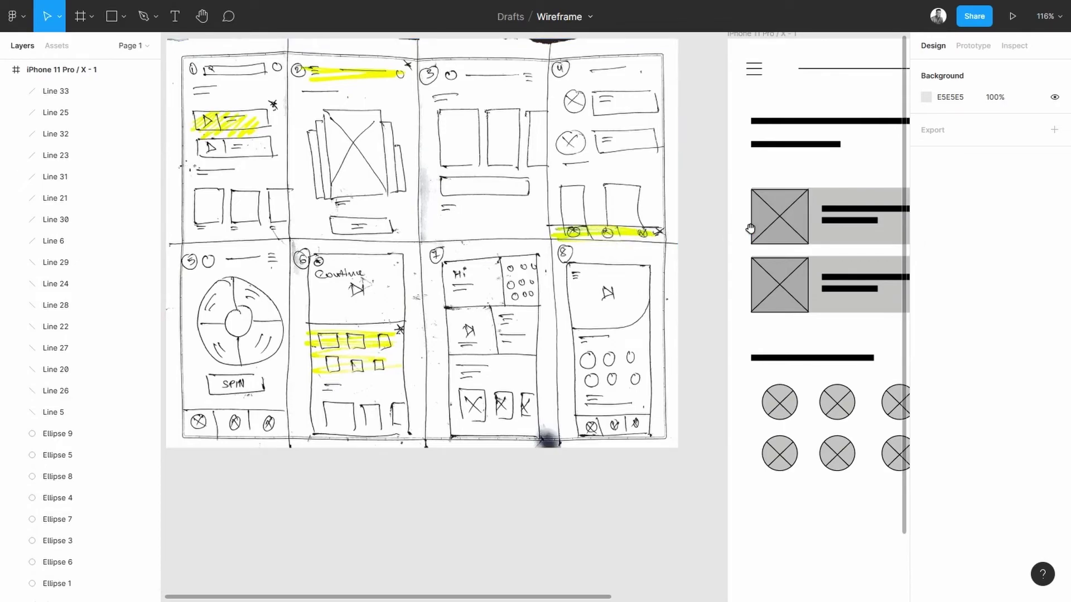
drag(823, 265, 511, 204)
scroll(621, 307, down, 4)
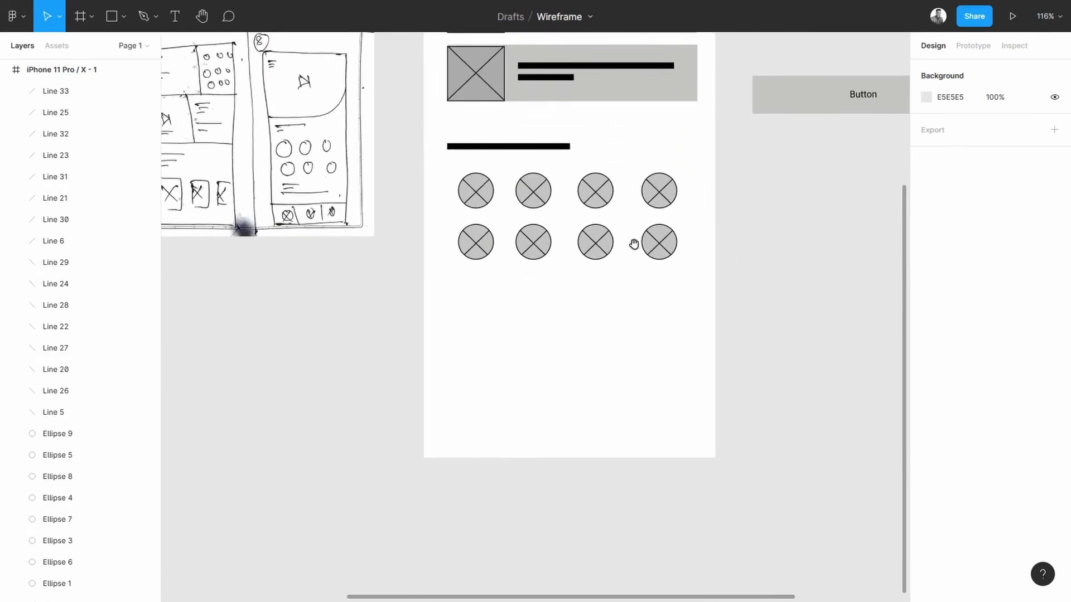
- Extend the phone frame's bottom edge downward to add more empty space below the two circle rows
scroll(653, 340, up, 6)
click(471, 105)
scroll(600, 260, down, 6)
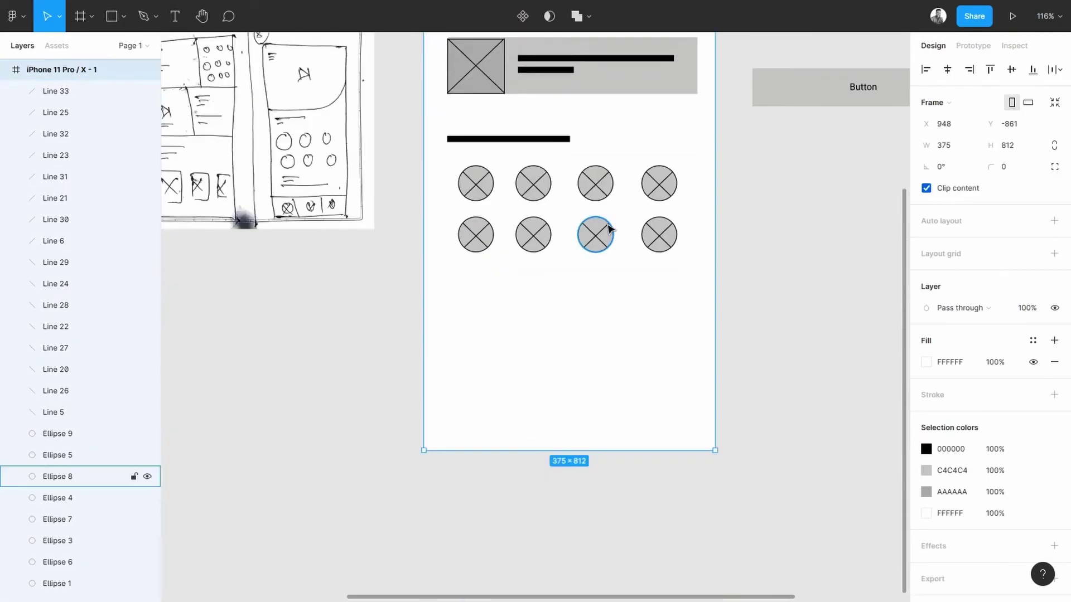
drag(587, 336, 619, 563)
click(725, 290)
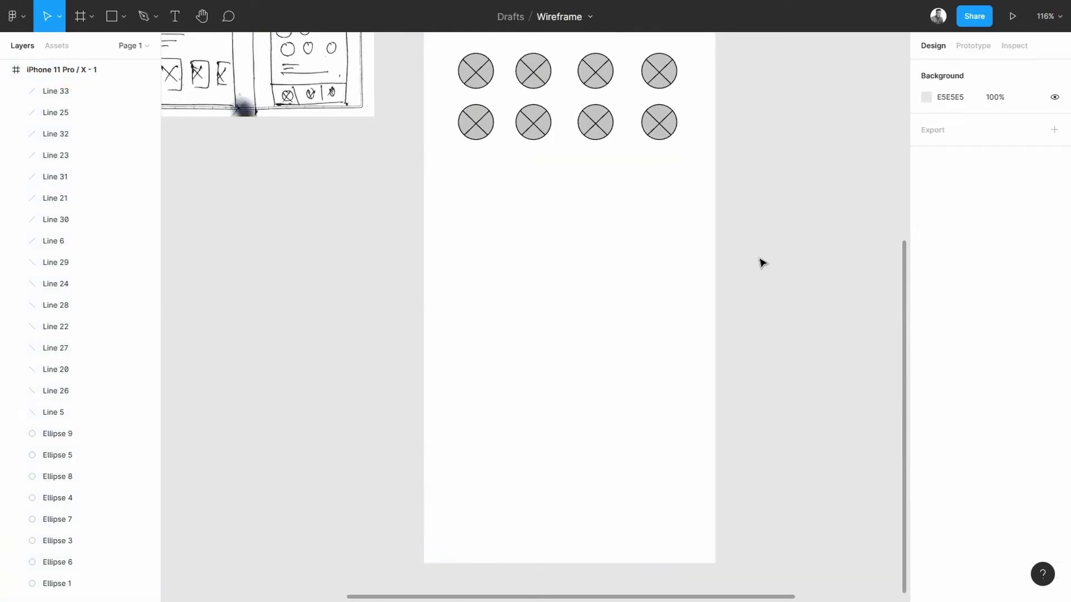
- Duplicate the short thick text line straight down to below the second row of circles
scroll(756, 251, up, 6)
scroll(698, 236, up, 1)
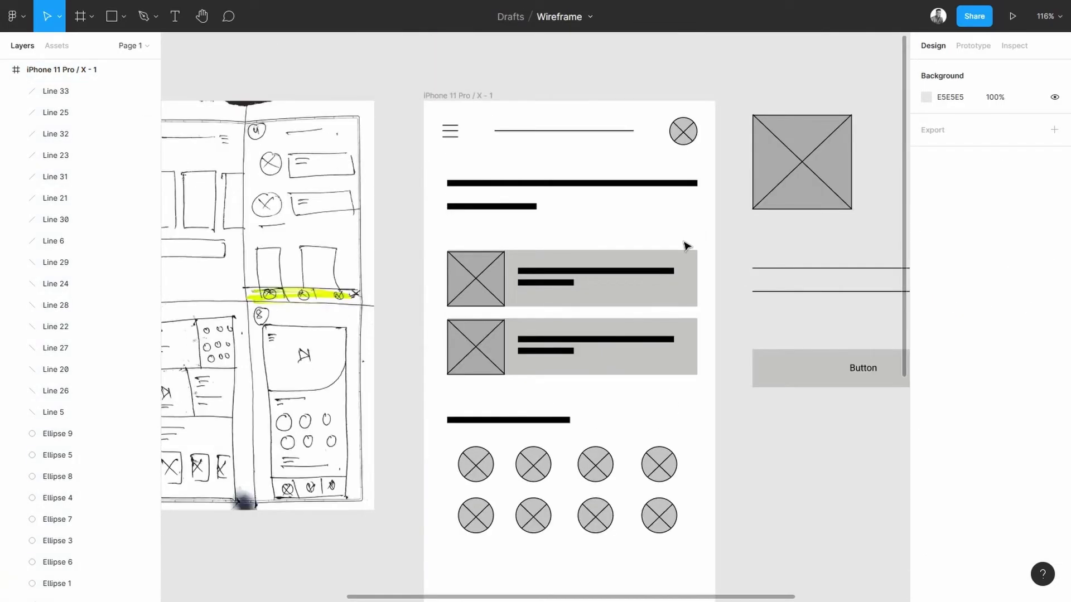
scroll(686, 246, down, 5)
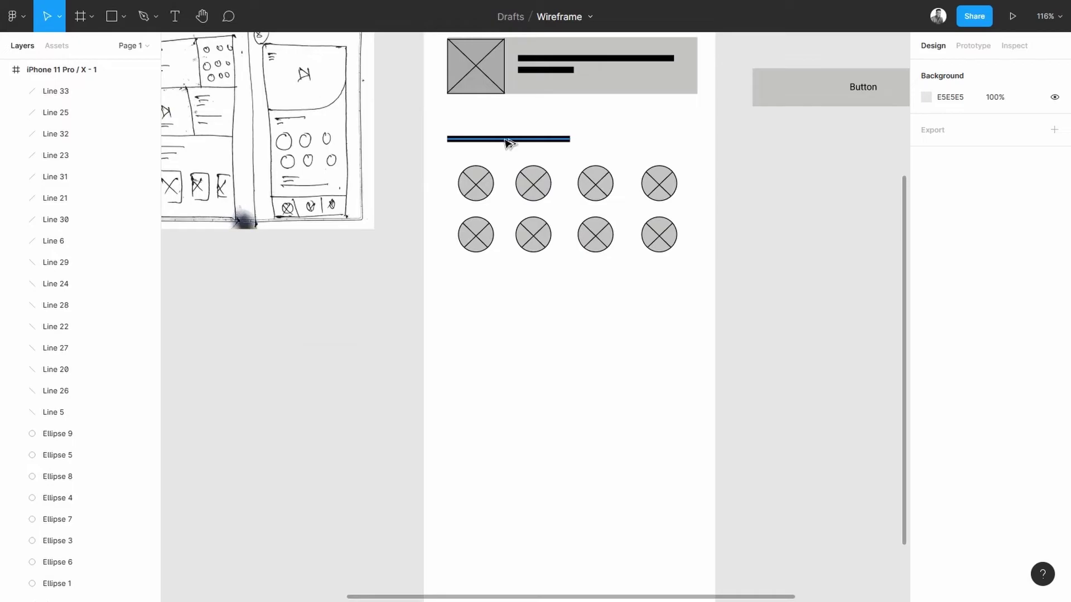
drag(509, 143, 512, 316)
click(664, 340)
- Shift both rows of circles together slightly left and down between the two short text lines
scroll(665, 340, up, 3)
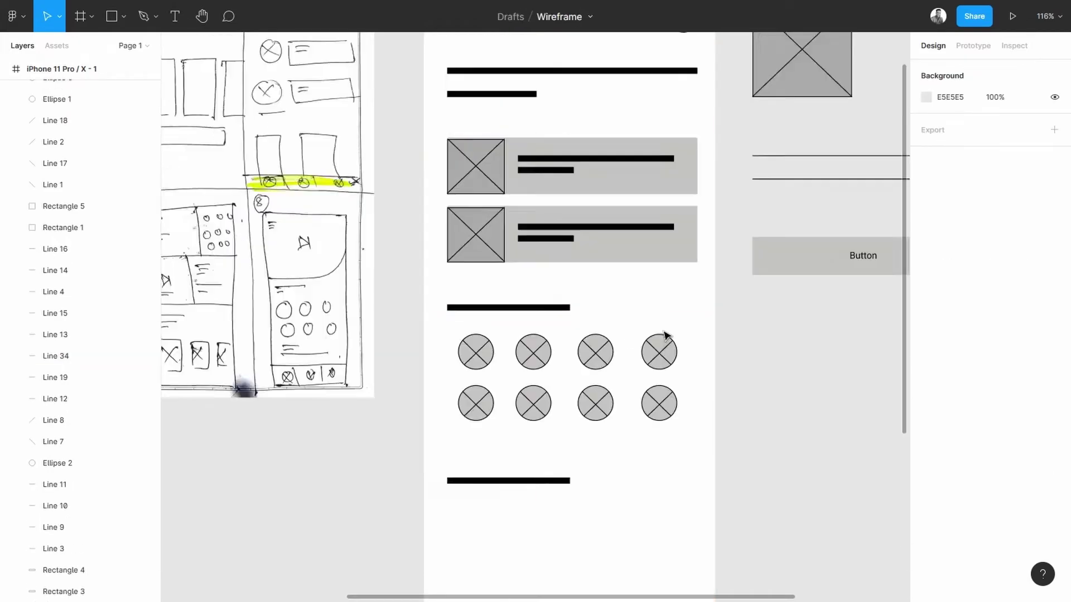
scroll(665, 334, up, 1)
scroll(667, 335, down, 4)
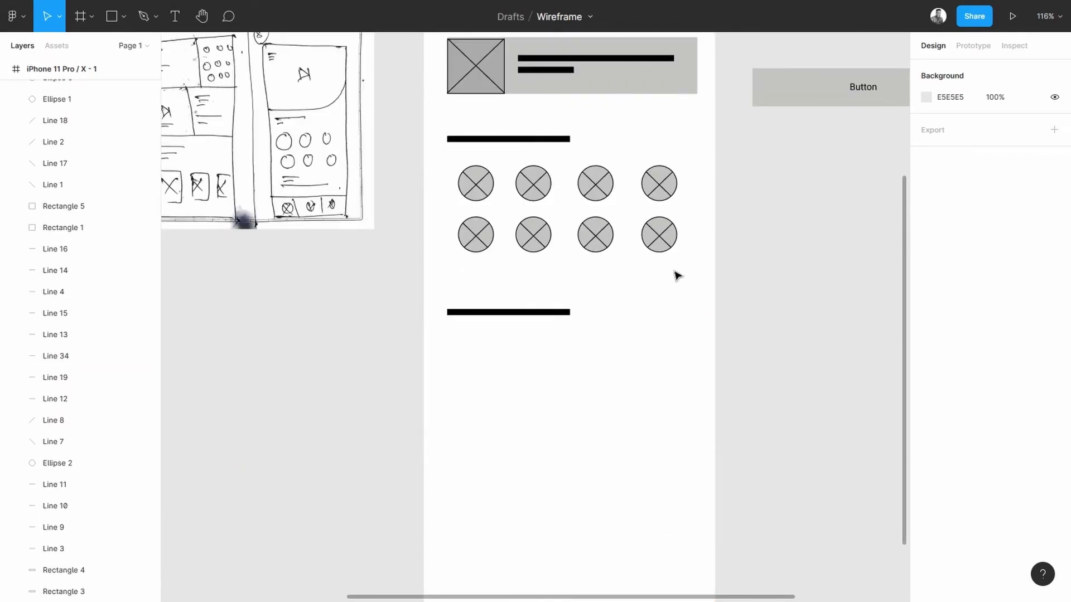
drag(690, 269, 445, 157)
drag(484, 193, 480, 193)
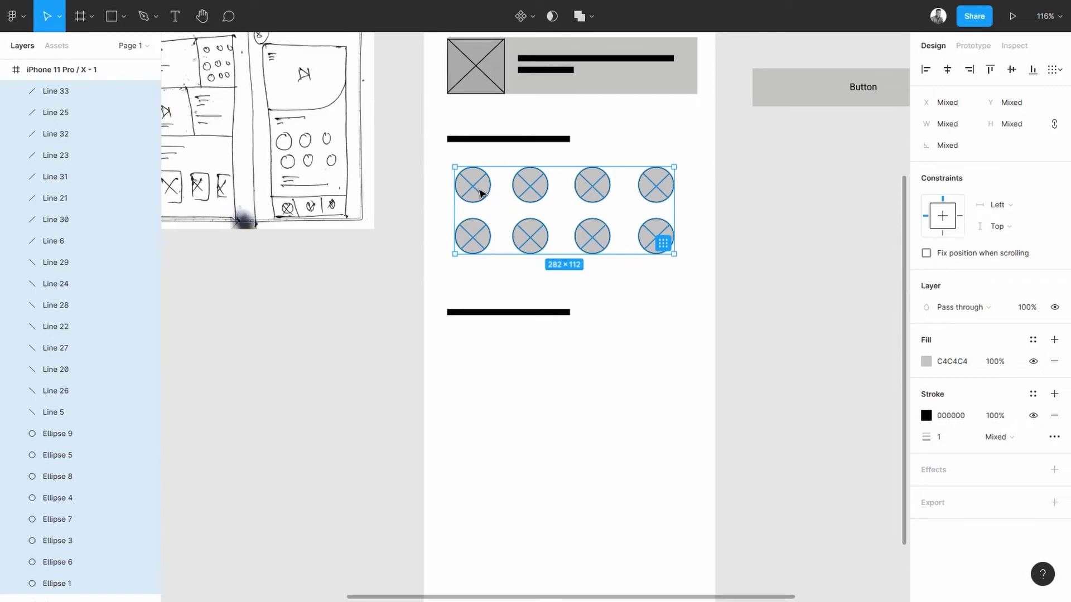
click(647, 335)
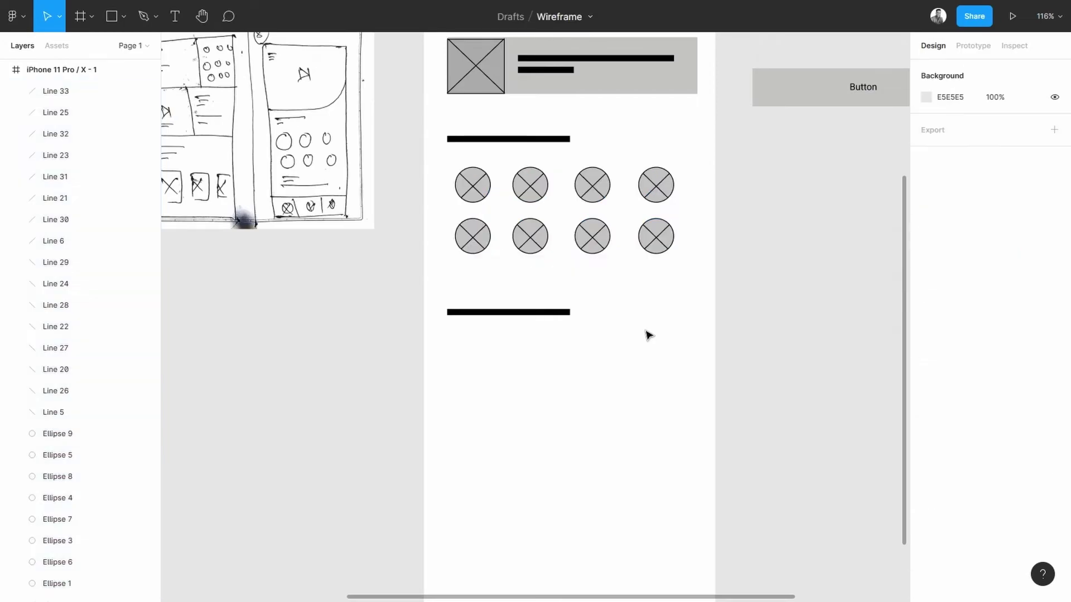
- Duplicate the crossed square image placeholder into the frame below the lower text line at X 31 and stretch it to 128 × 191
scroll(642, 329, down, 4)
scroll(642, 329, up, 8)
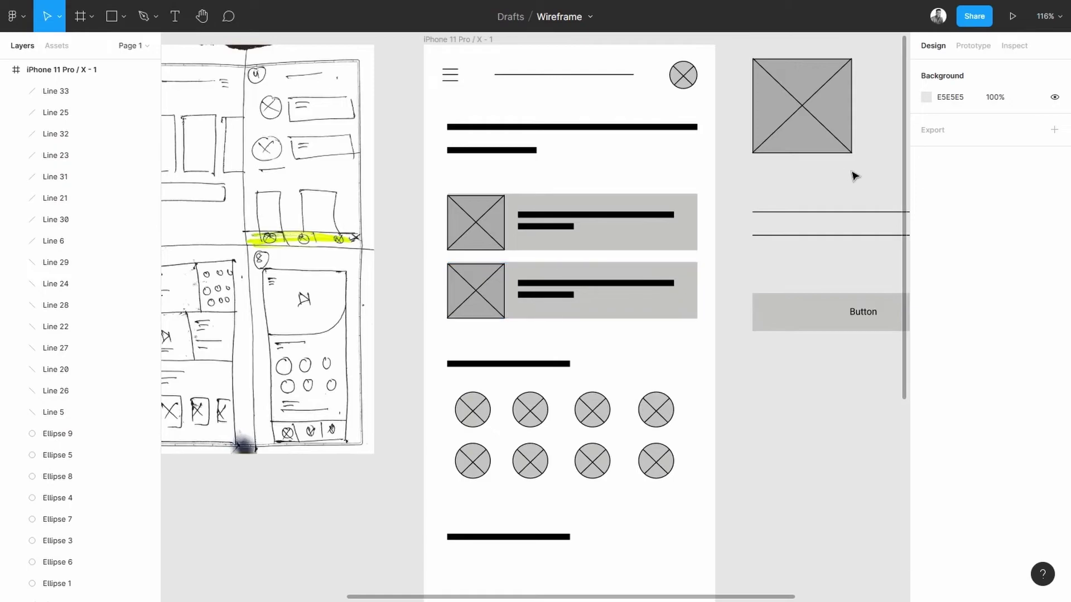
scroll(701, 224, right, 3)
scroll(702, 224, up, 1)
drag(722, 221, 645, 152)
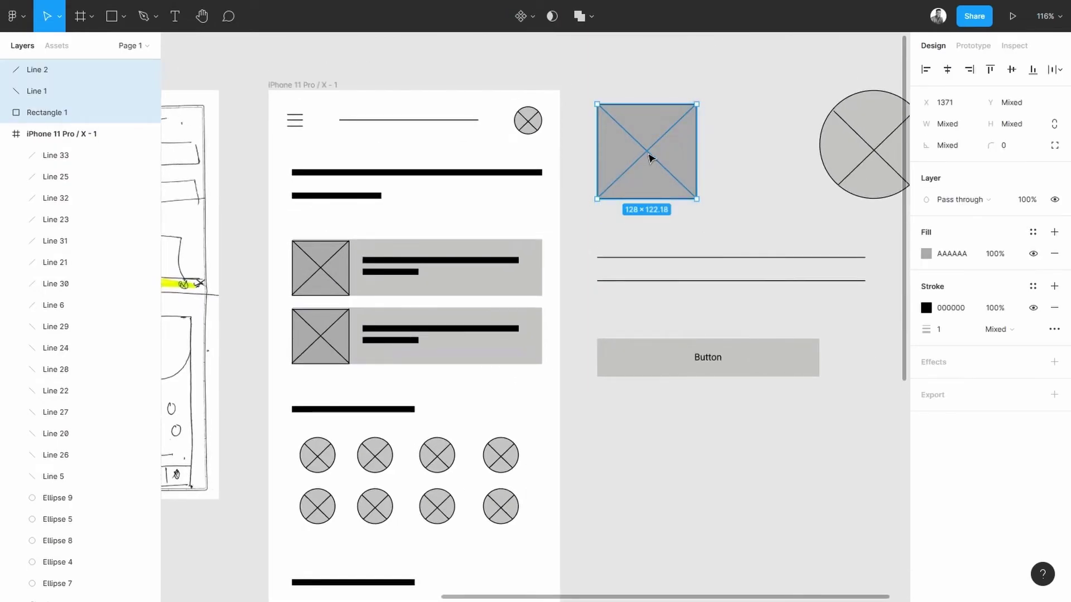
drag(650, 158, 345, 543)
scroll(368, 346, down, 5)
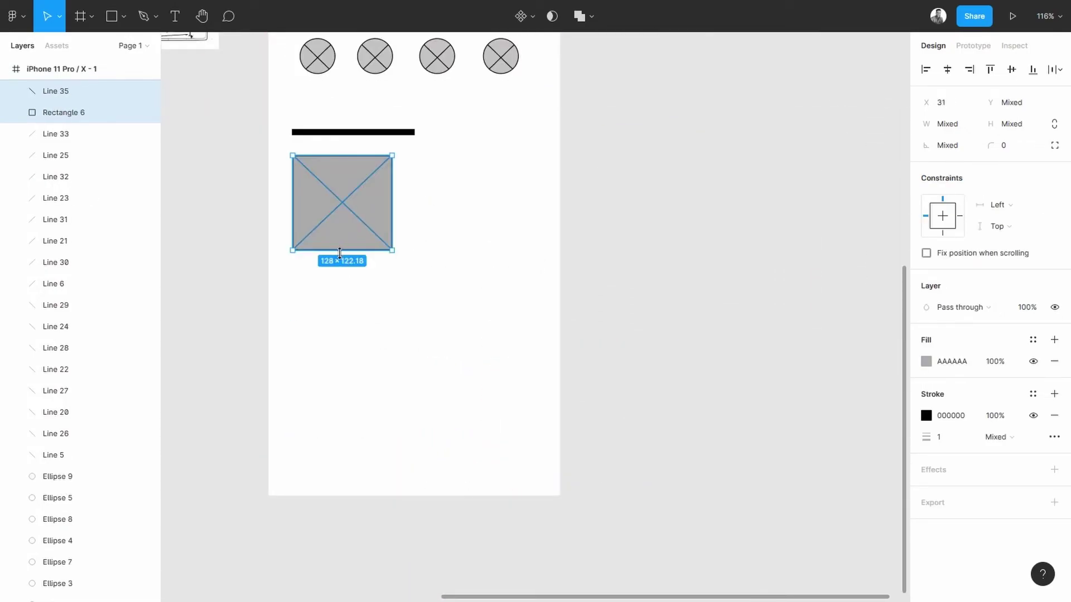
drag(340, 252, 341, 304)
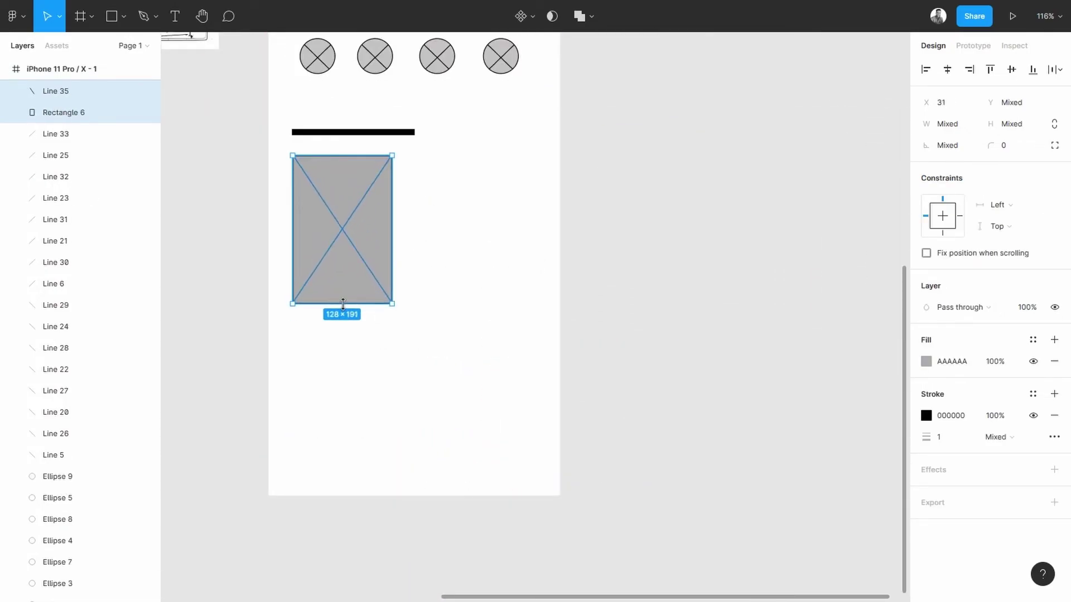
click(434, 275)
scroll(435, 273, up, 3)
scroll(428, 275, down, 1)
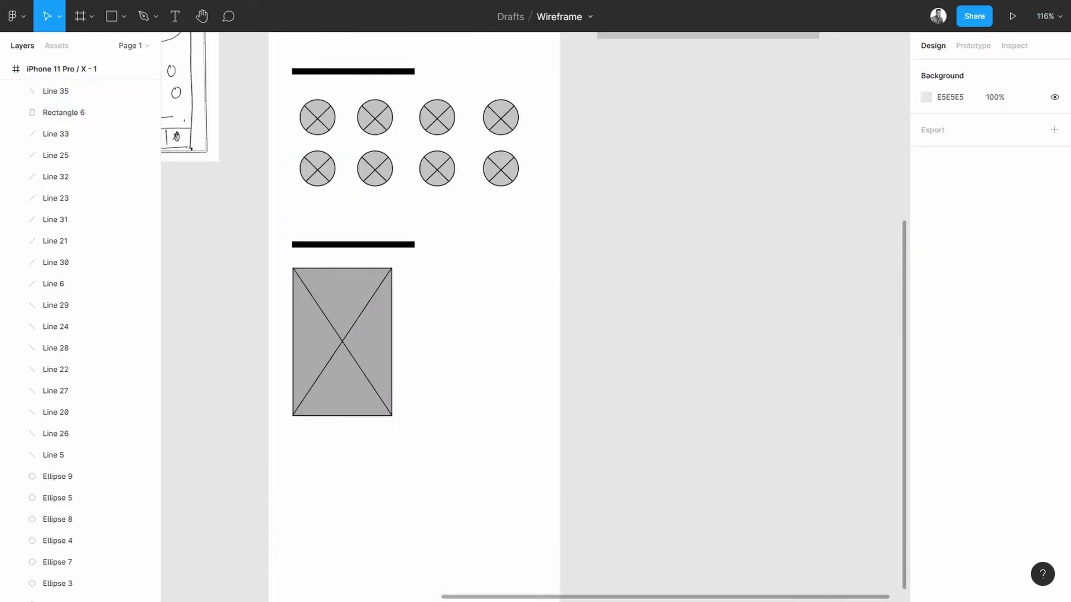
- Duplicate the pair of thin text lines from the component set to just below the tall crossed image placeholder, aligned to its left edge
scroll(427, 276, up, 6)
drag(665, 291, 618, 239)
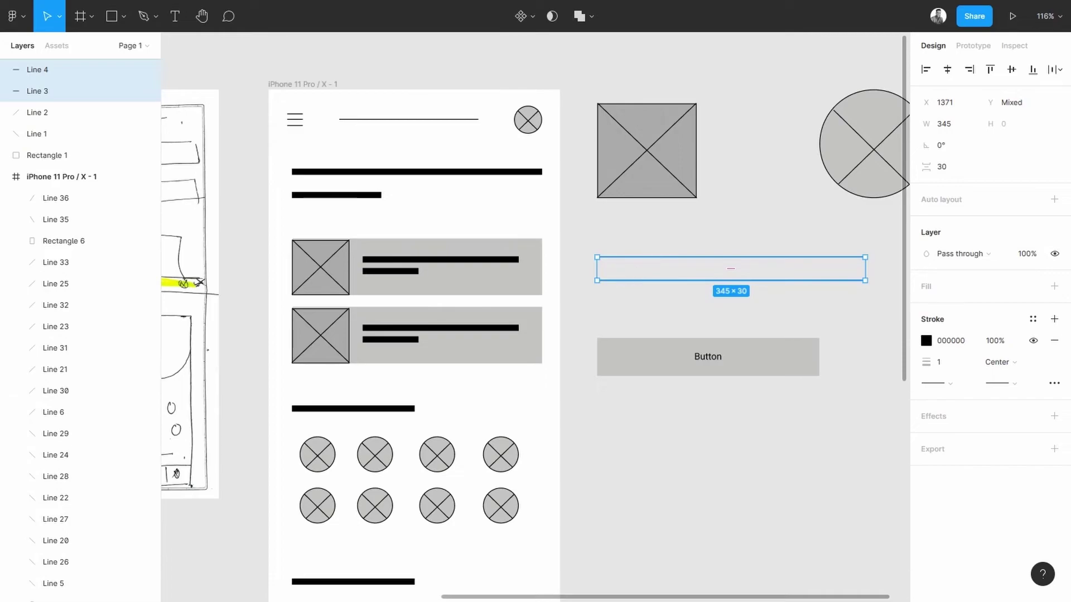
drag(641, 279, 346, 538)
click(410, 567)
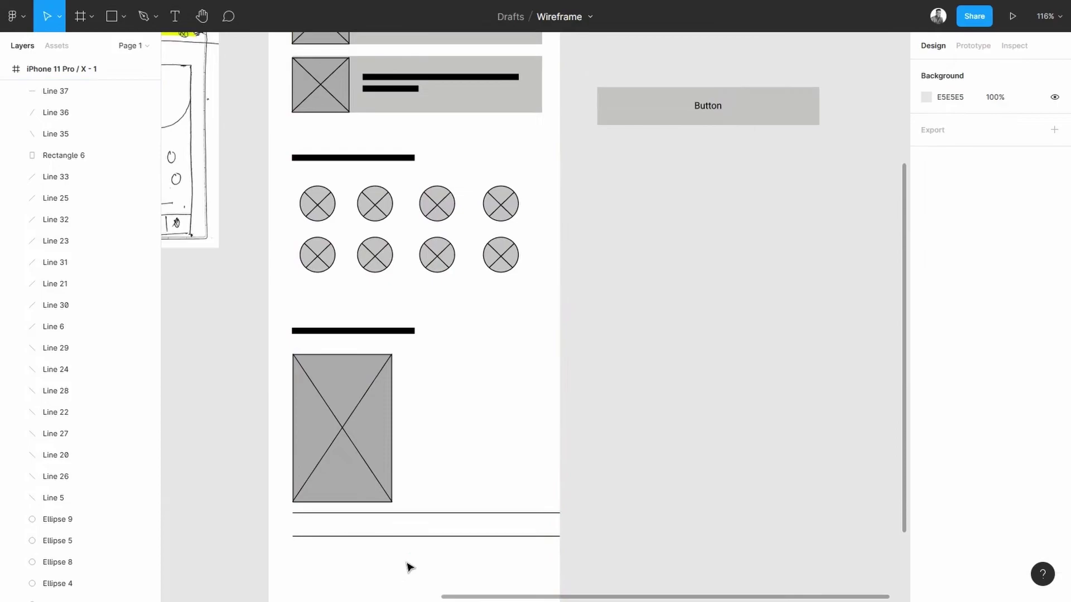
scroll(421, 502, down, 3)
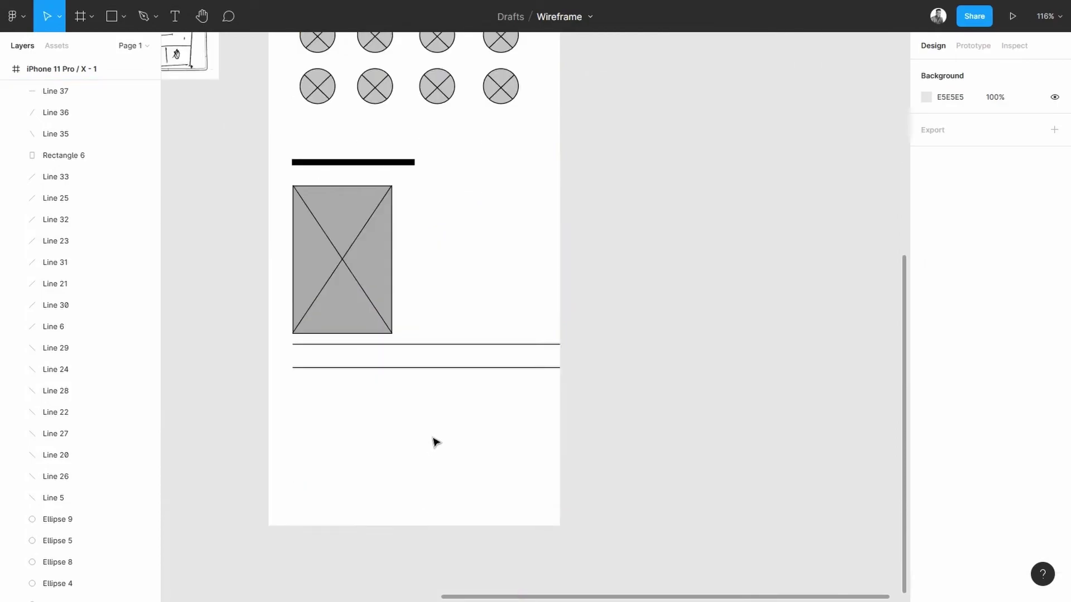
- Move the lower thin text line below the tall image placeholder up to Y 884, closer to the line above it
click(412, 363)
key(Up)
key(Up)
key(Up)
key(Up)
key(Up)
key(Up)
key(Up)
key(Up)
key(Up)
key(Up)
key(Up)
key(Up)
key(Up)
key(Up)
key(Up)
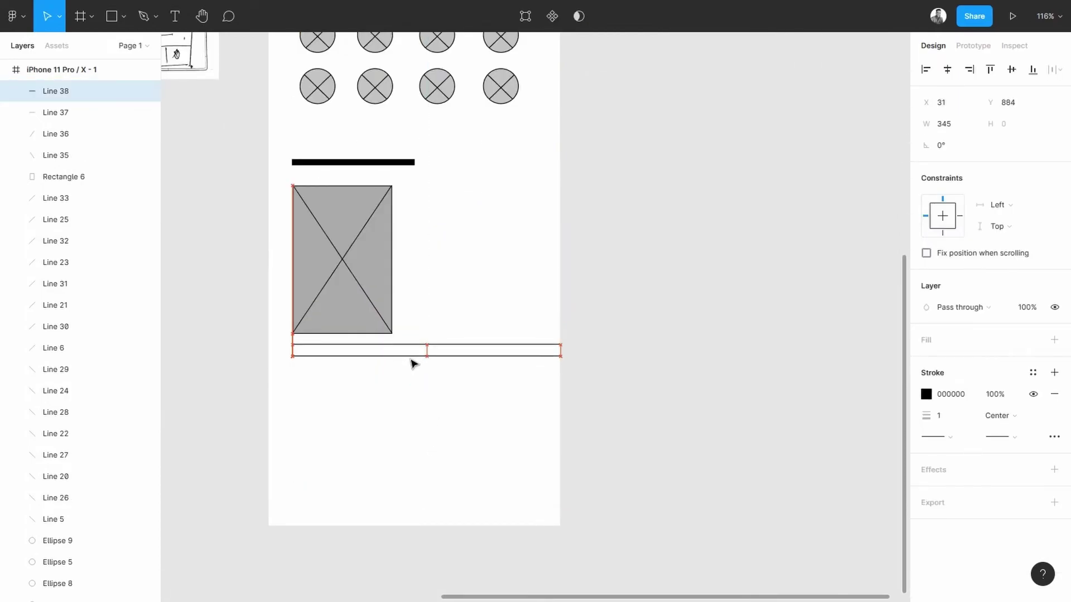
- Shorten both thin text lines from their right end to slightly less than the image placeholder's width
click(564, 366)
drag(566, 363, 380, 350)
click(427, 370)
- Duplicate the second thin text line just below itself and shorten the copy to under half its length
scroll(399, 373, down, 2)
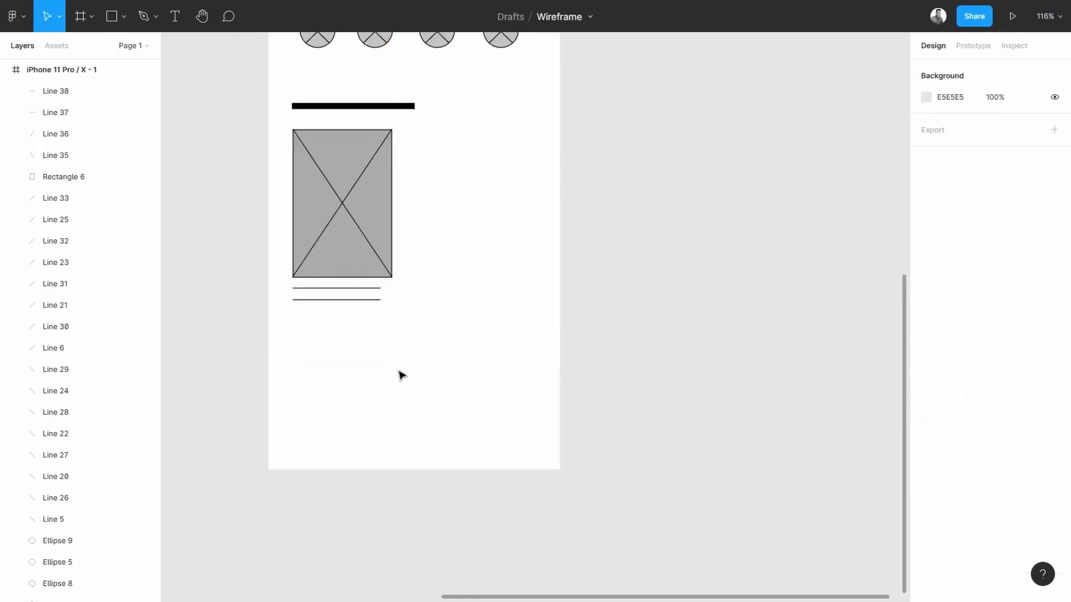
alt+drag(329, 301, 329, 310)
click(406, 344)
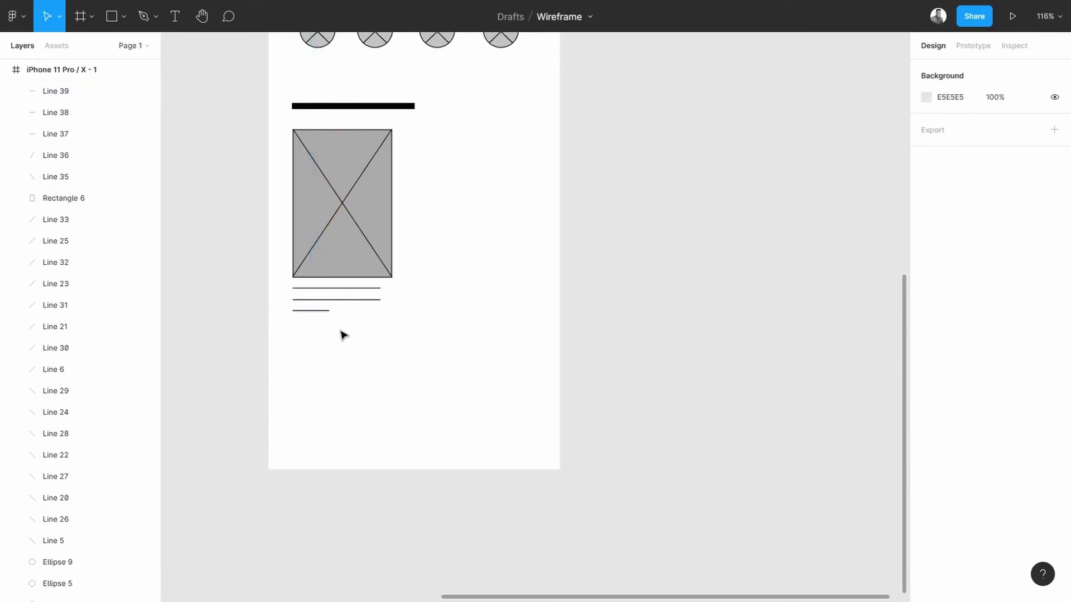
- Duplicate the image placeholder with its three text lines twice to the right, evenly spaced, with the third tile running past the frame's edge
scroll(360, 315, up, 4)
scroll(361, 317, up, 12)
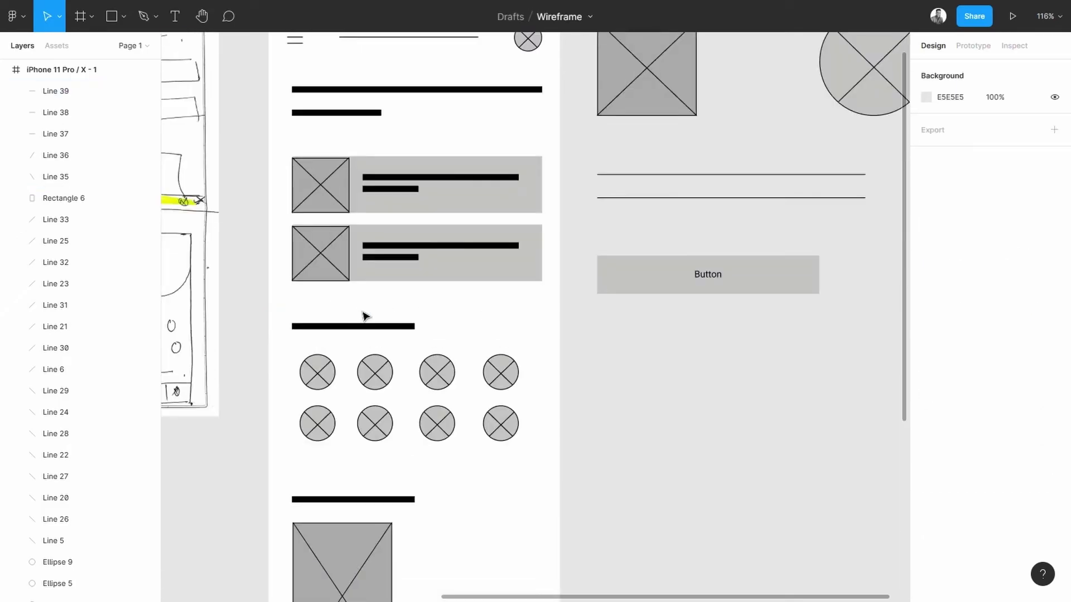
scroll(524, 308, down, 8)
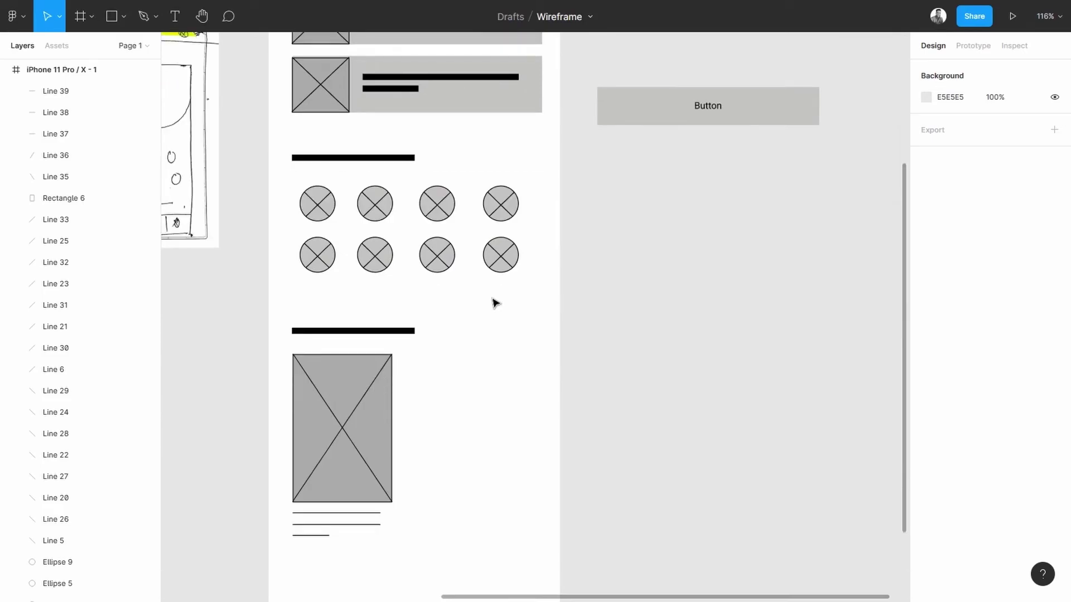
scroll(498, 303, up, 4)
scroll(761, 267, down, 6)
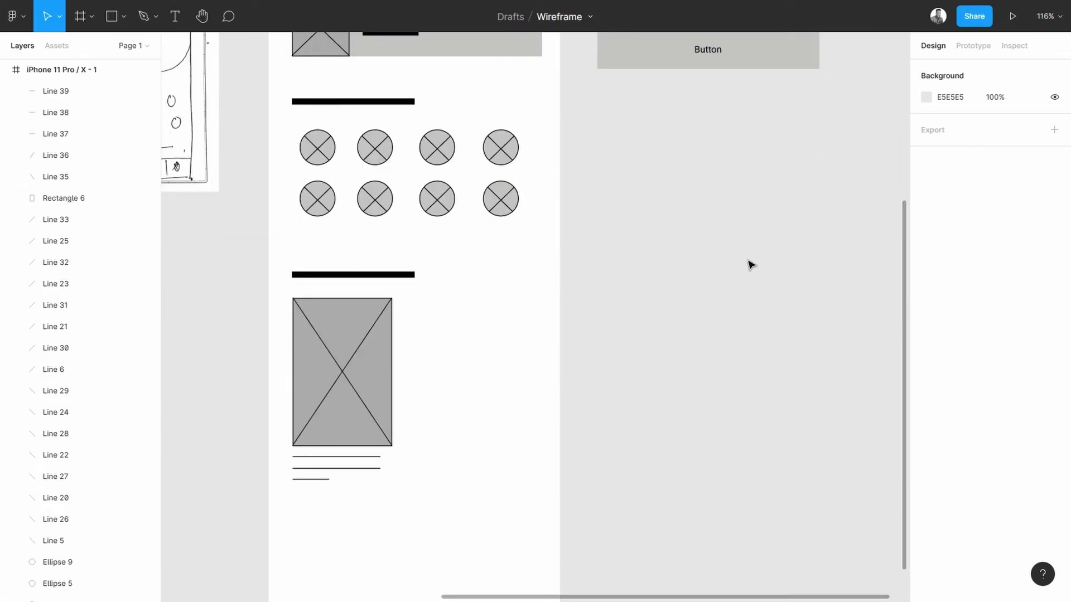
scroll(753, 265, up, 8)
scroll(613, 354, down, 8)
drag(398, 490, 281, 302)
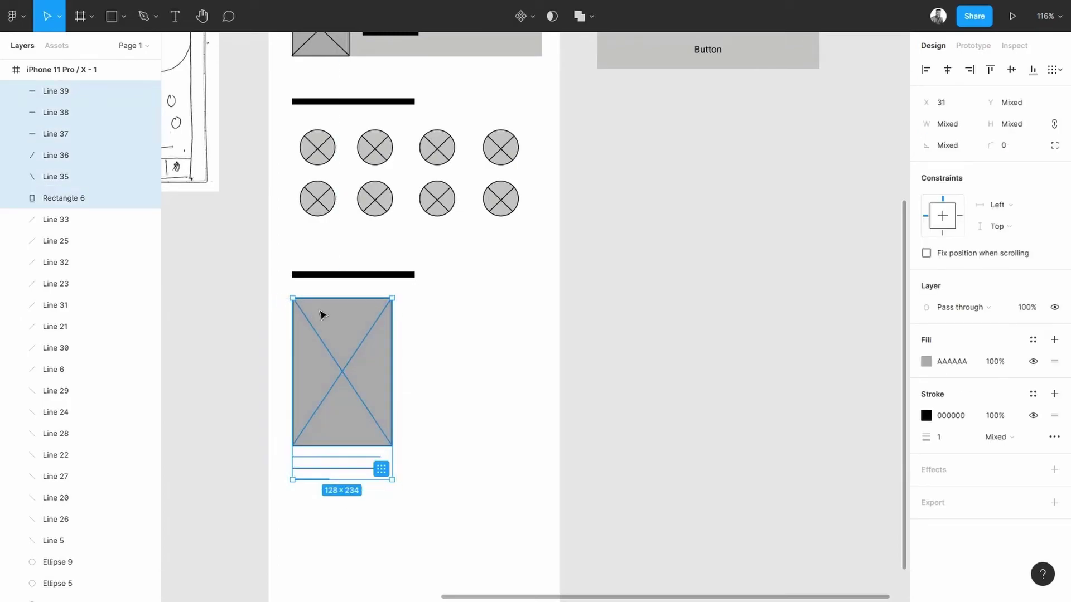
alt+drag(343, 377, 529, 376)
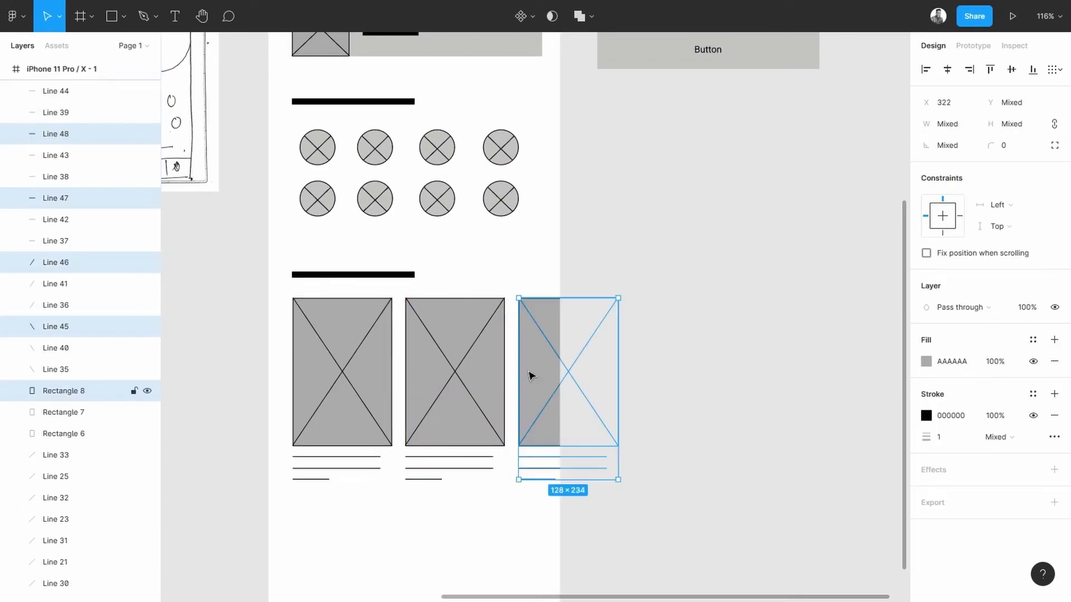
click(681, 364)
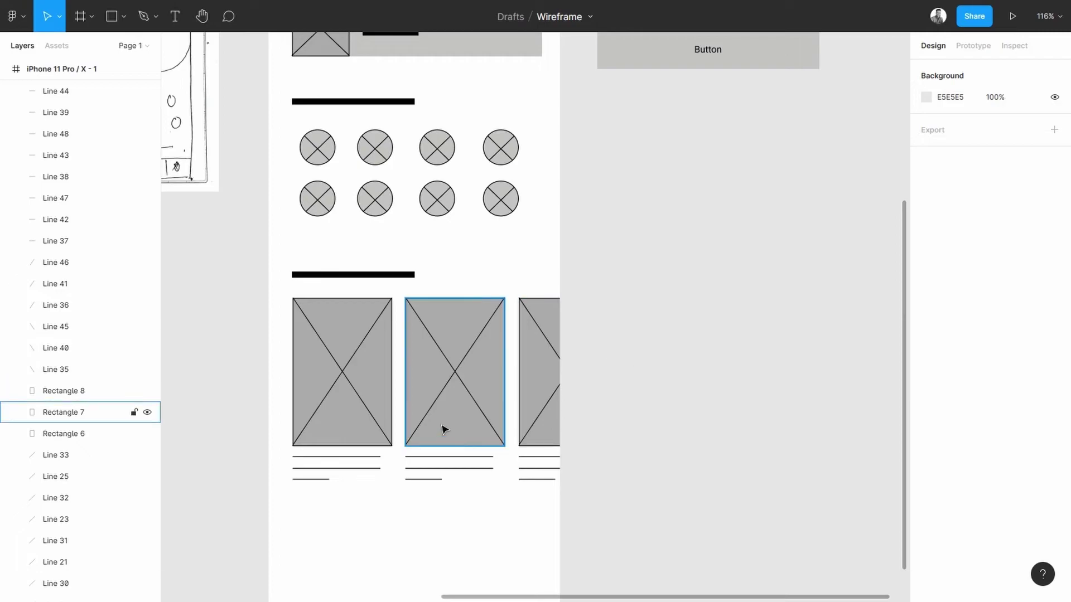
- Review the whole phone wireframe from the header through the cards and circle rows to the image tiles and empty area below
scroll(424, 384, down, 3)
scroll(384, 279, up, 1)
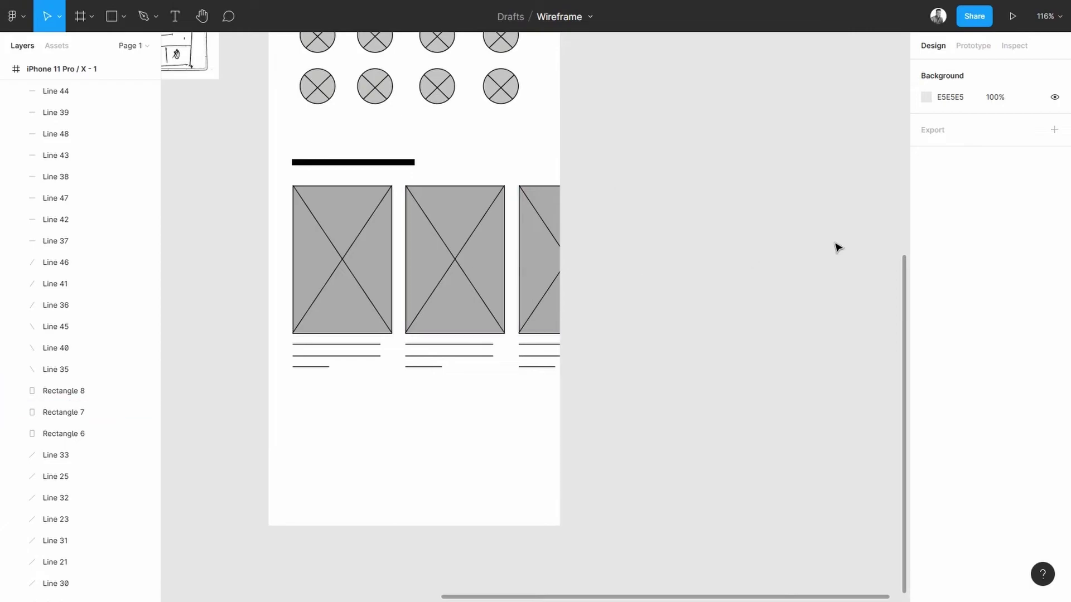
scroll(416, 244, up, 10)
scroll(416, 244, down, 10)
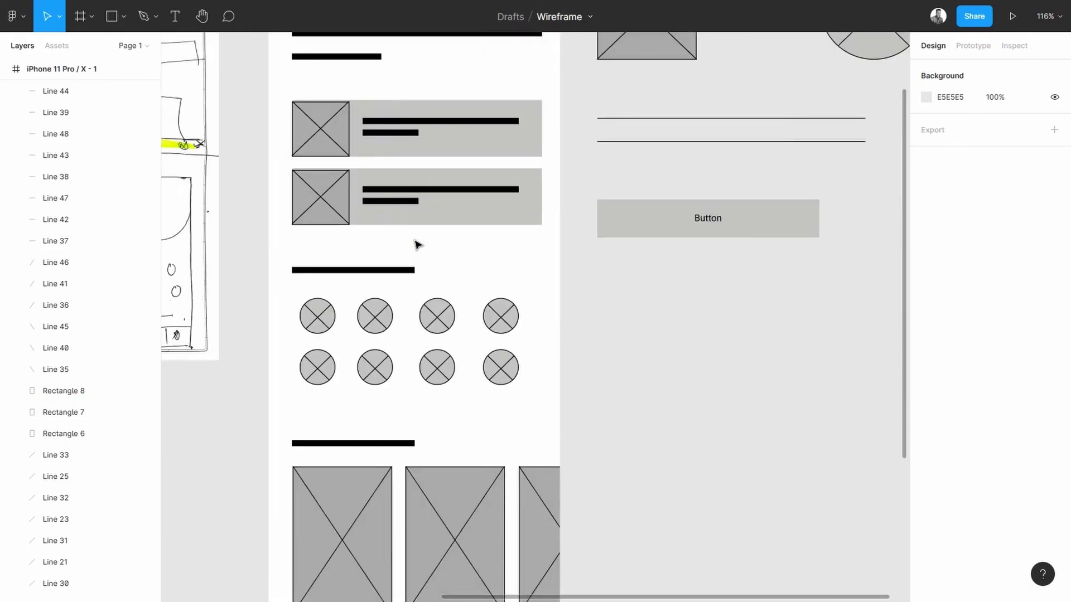
scroll(417, 243, up, 12)
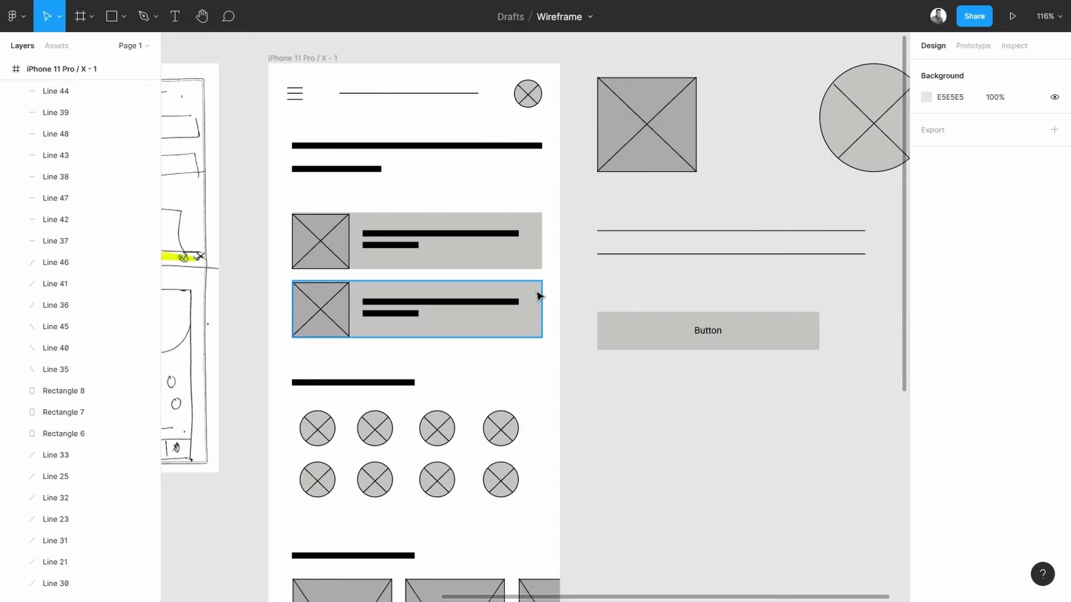
scroll(525, 304, down, 7)
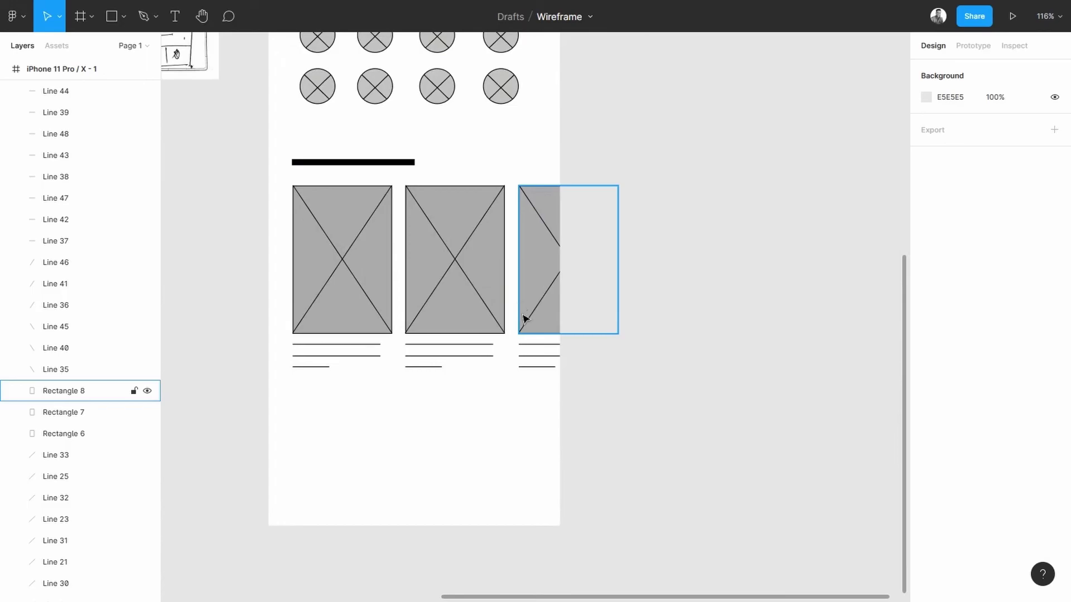
scroll(387, 373, up, 6)
scroll(386, 374, up, 5)
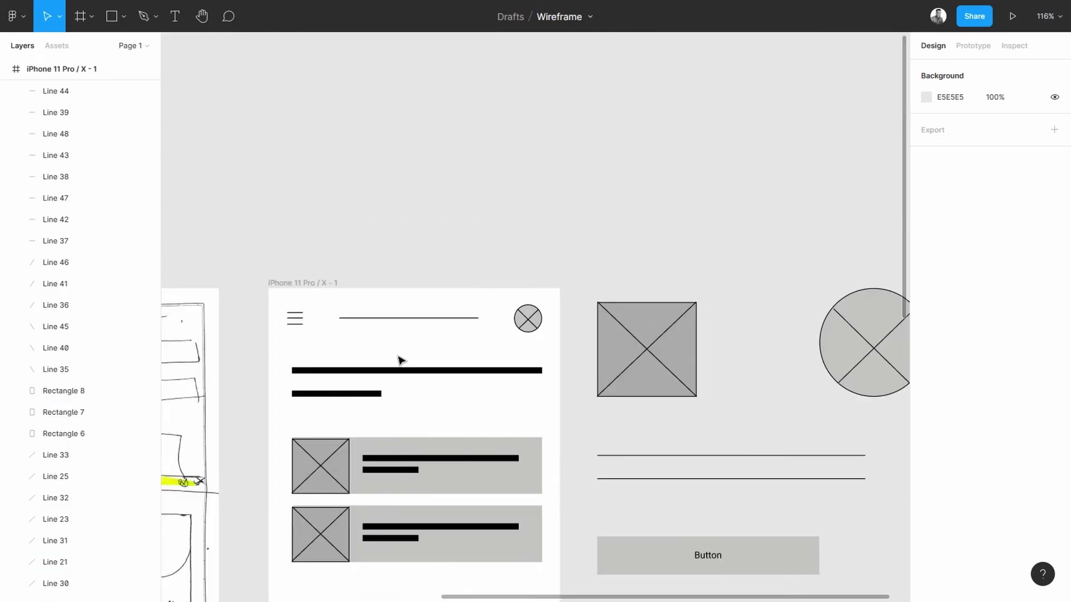
scroll(413, 356, down, 5)
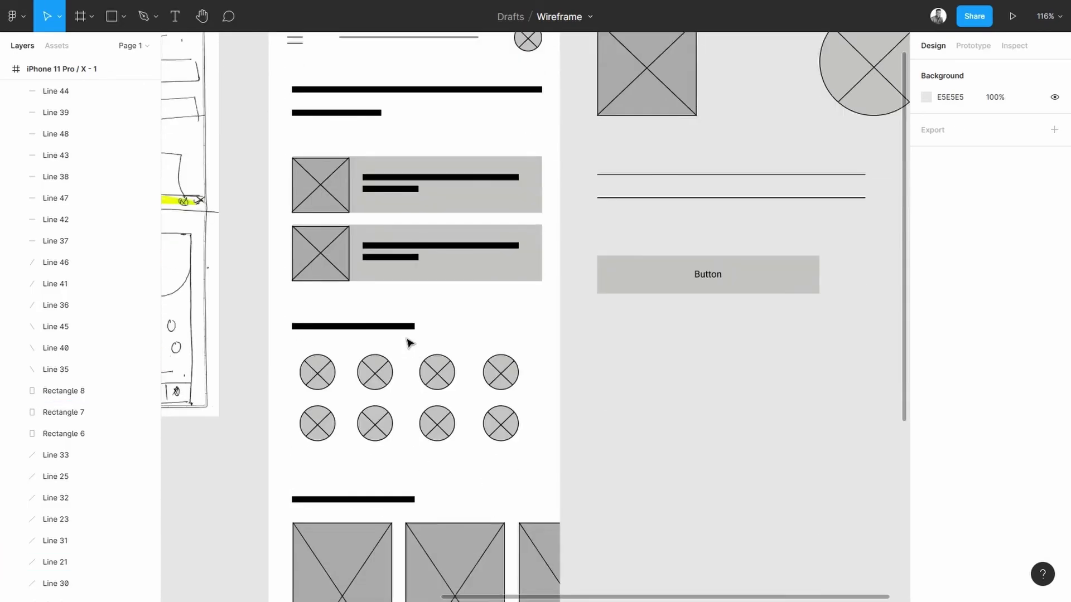
scroll(412, 345, up, 1)
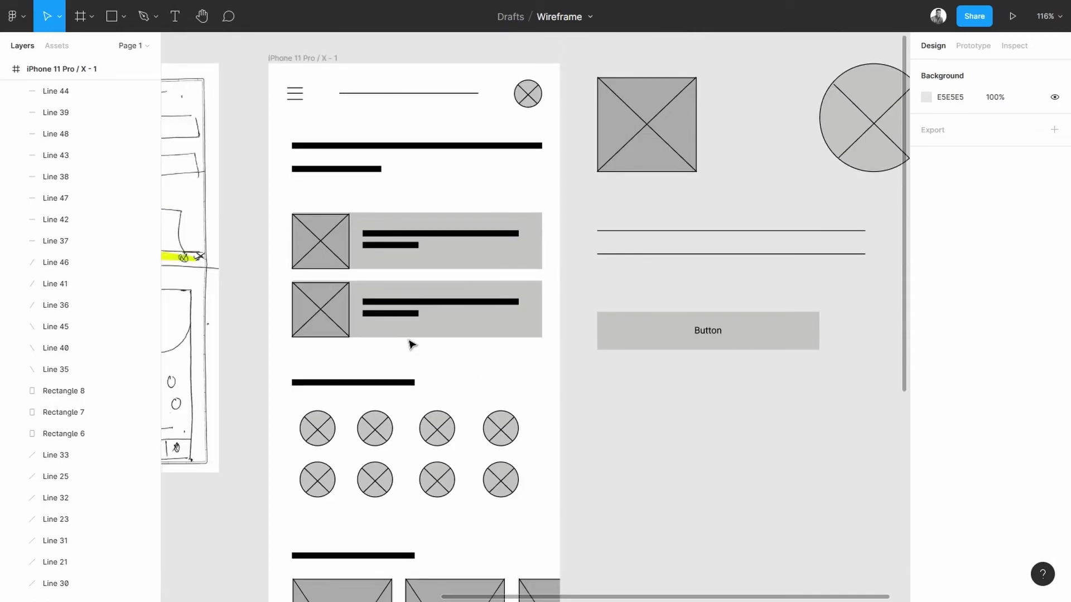
scroll(412, 345, down, 8)
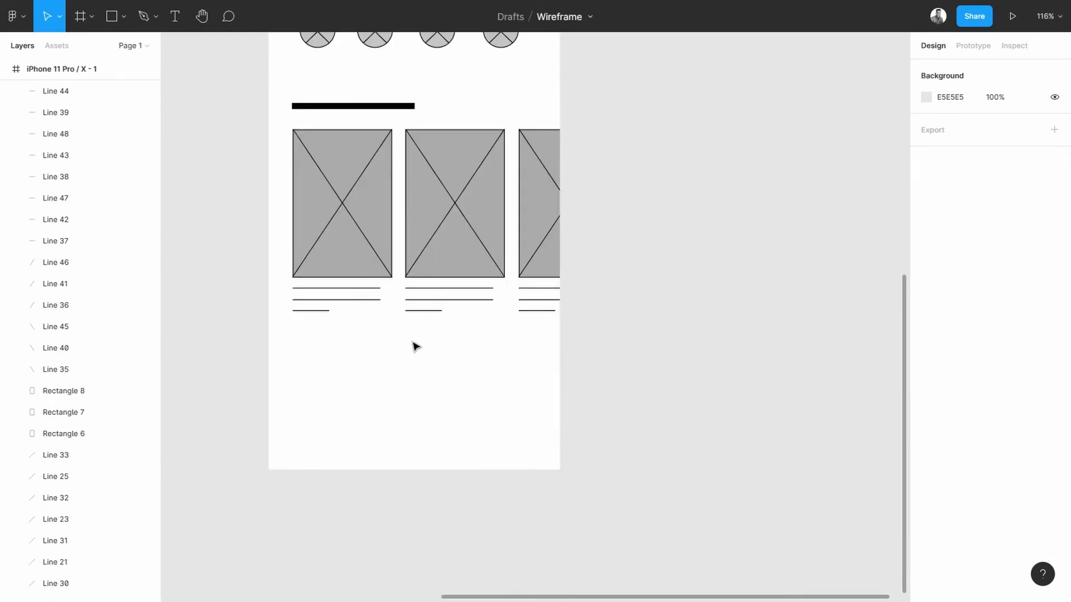
scroll(416, 391, up, 6)
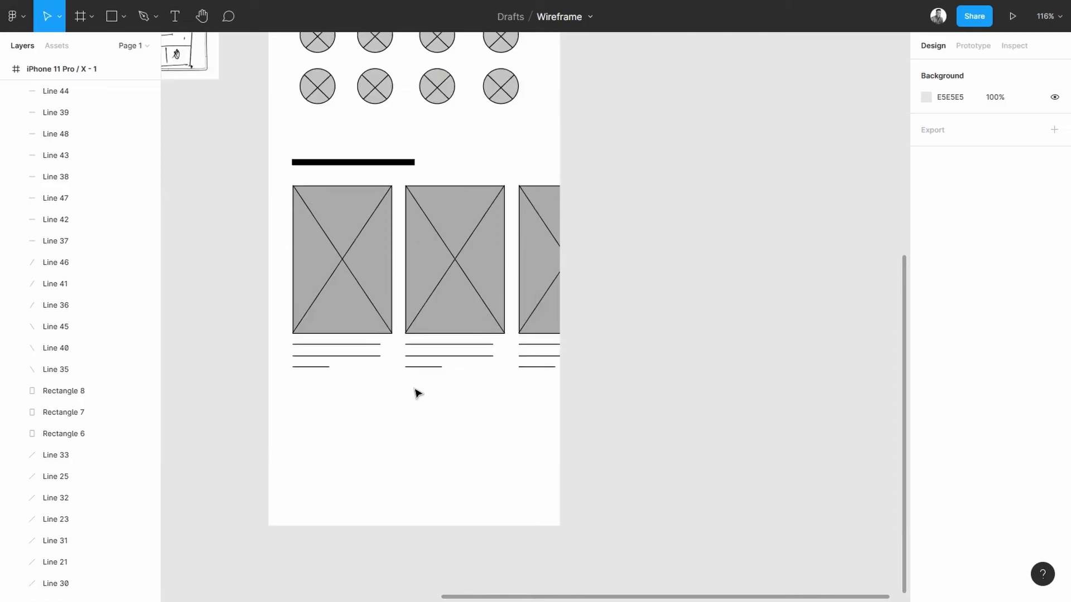
scroll(385, 351, down, 4)
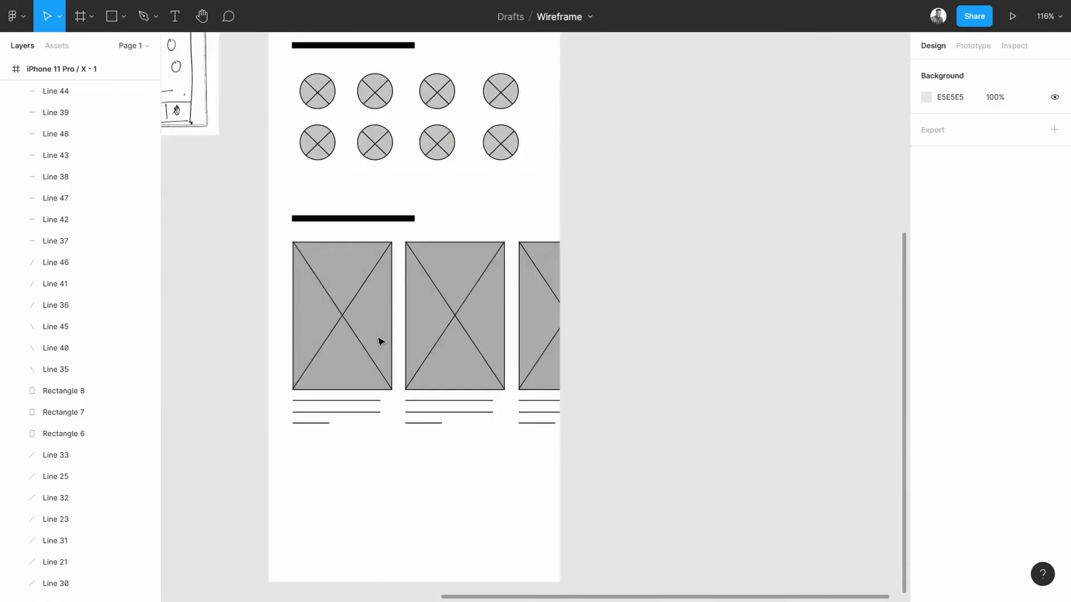
scroll(377, 342, down, 1)
- Draw a navigation bar rectangle across the full width of the frame below the image tiles' text lines
click(121, 18)
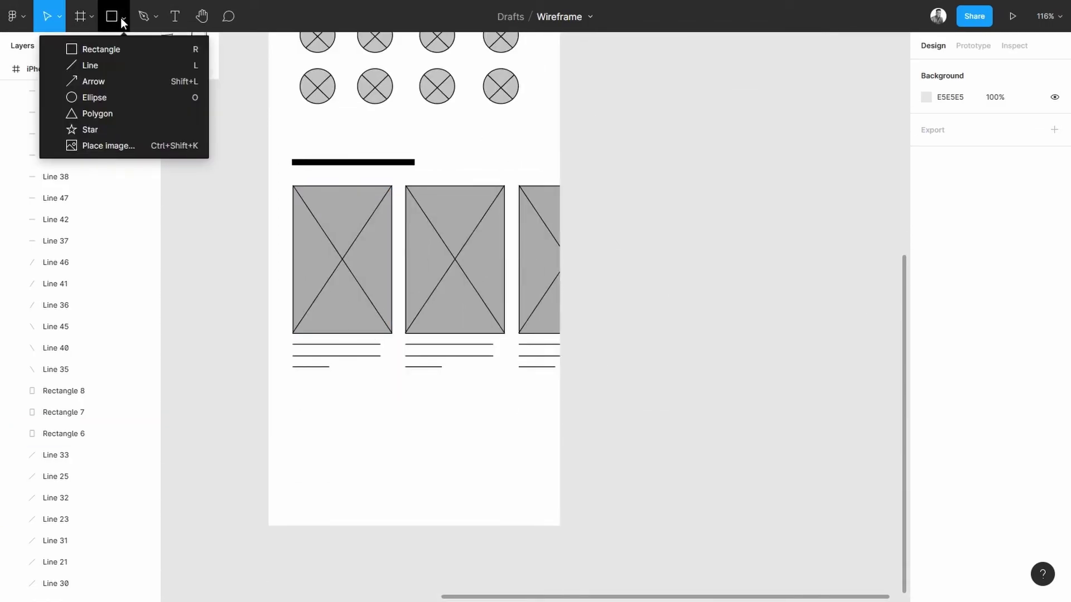
click(119, 49)
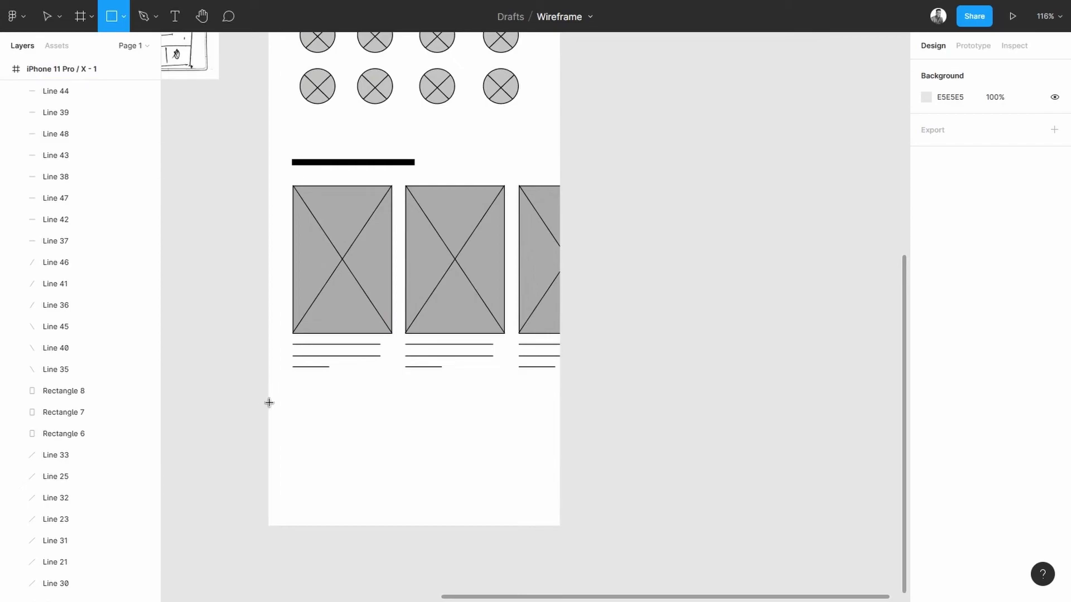
drag(268, 402, 562, 454)
click(613, 421)
- Duplicate the last crossed circle of the second row onto the left end of the navigation bar and bring it to the front
scroll(583, 416, up, 9)
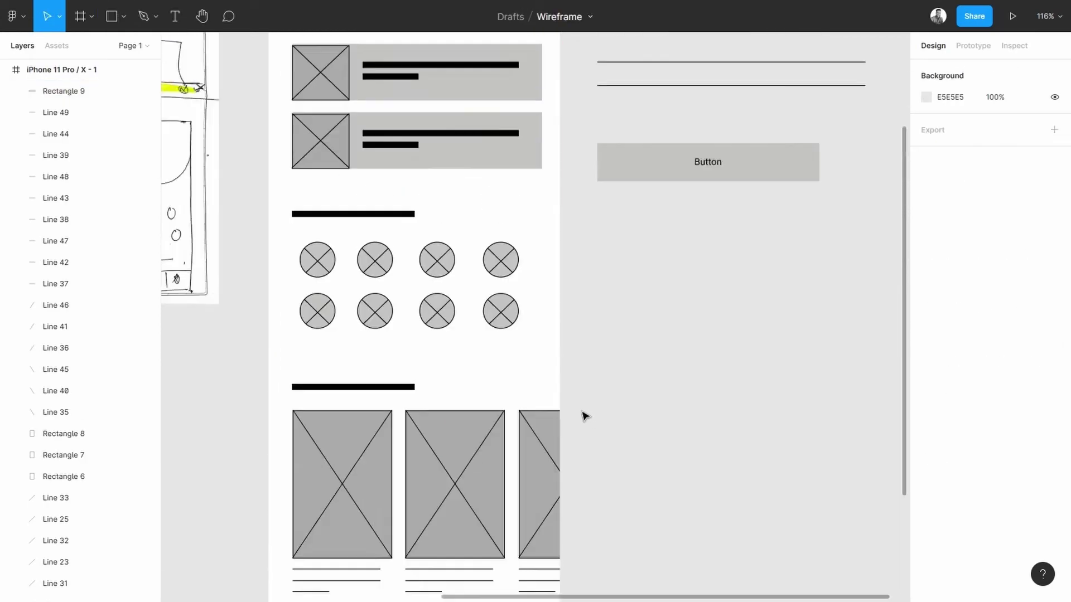
scroll(558, 348, down, 6)
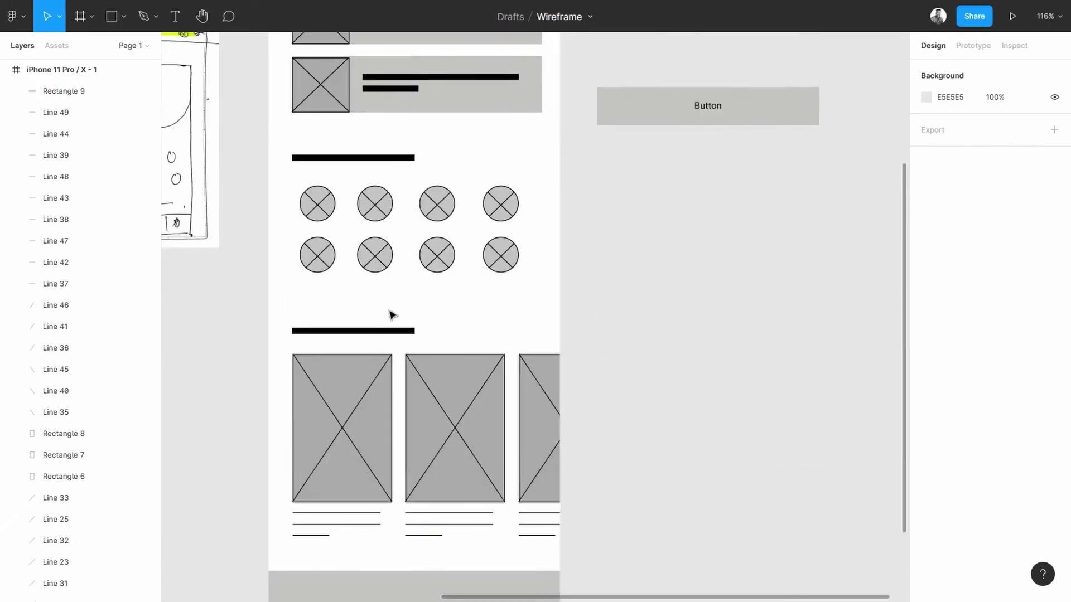
drag(530, 289, 471, 231)
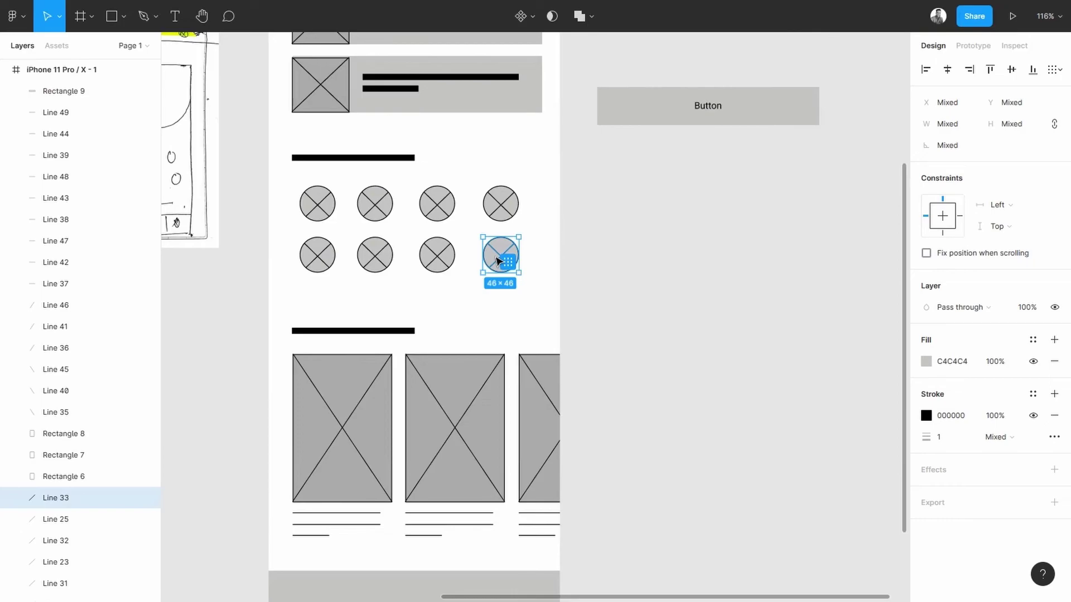
drag(498, 261, 519, 588)
scroll(500, 486, down, 6)
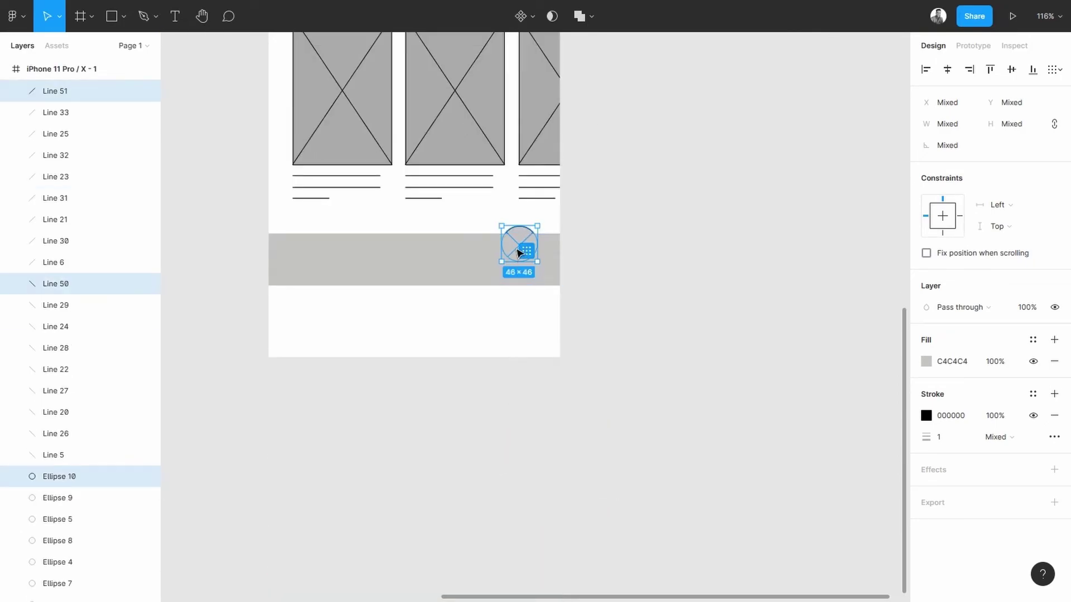
drag(519, 253, 320, 264)
right_click(321, 263)
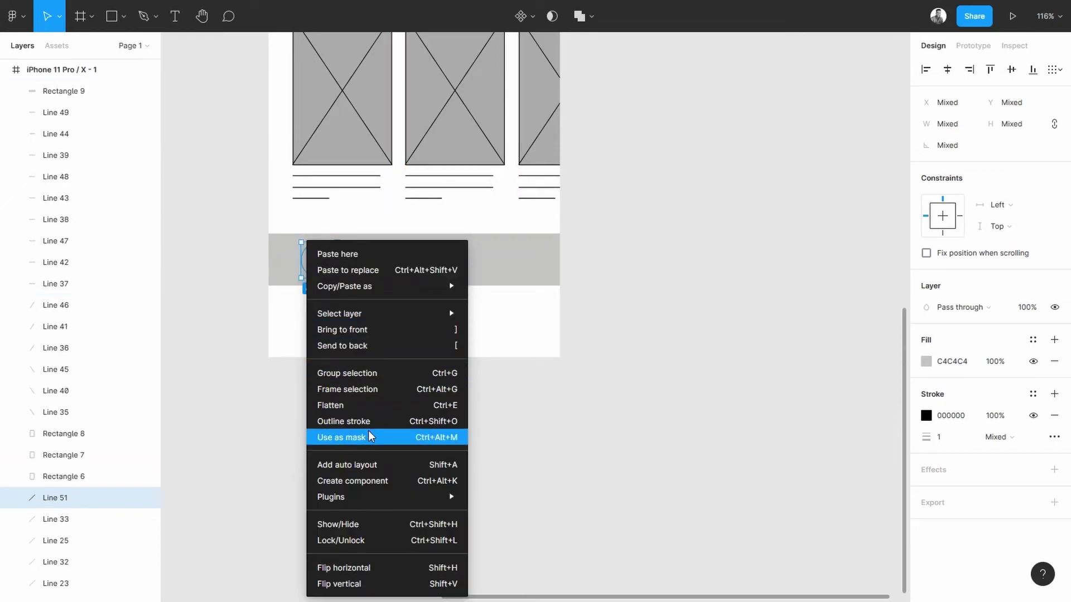
click(359, 330)
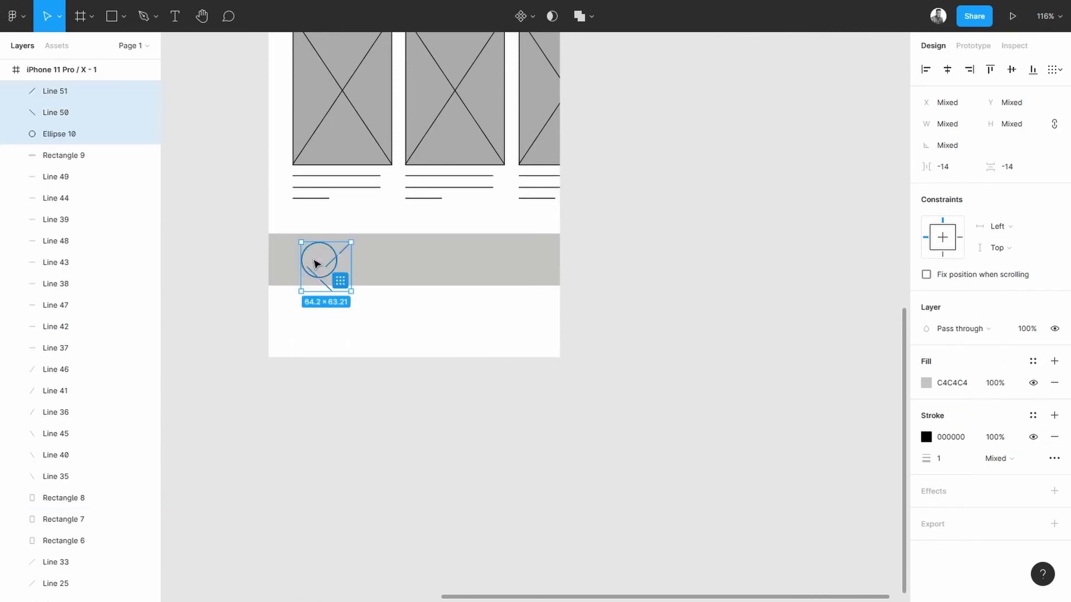
- Duplicate the navigation bar's crossed circle twice along the bar, placing one copy near the middle and one near the right end
drag(313, 266, 499, 261)
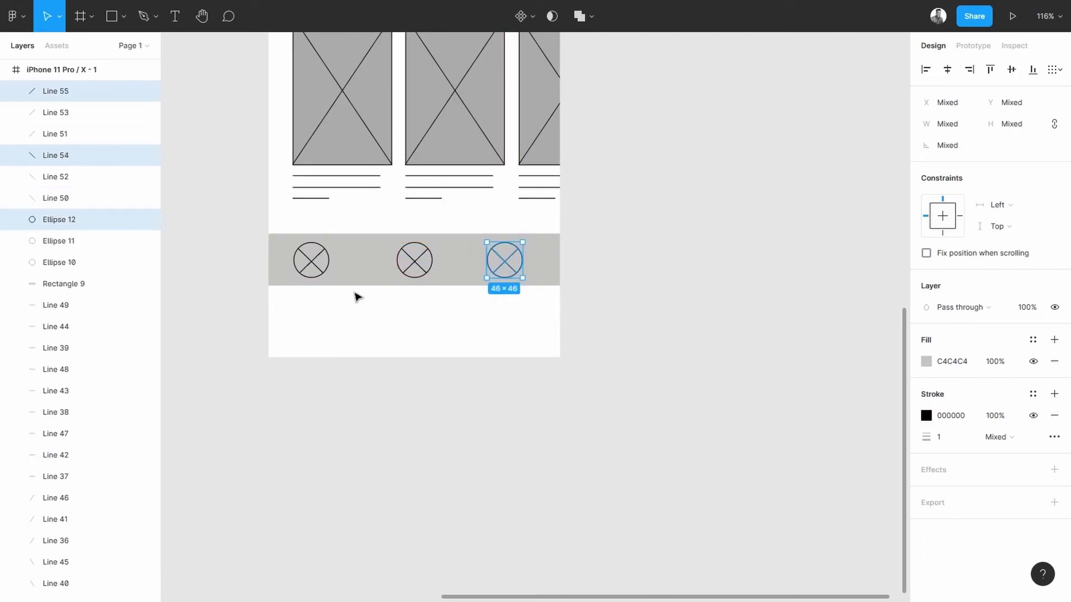
click(354, 280)
click(306, 264)
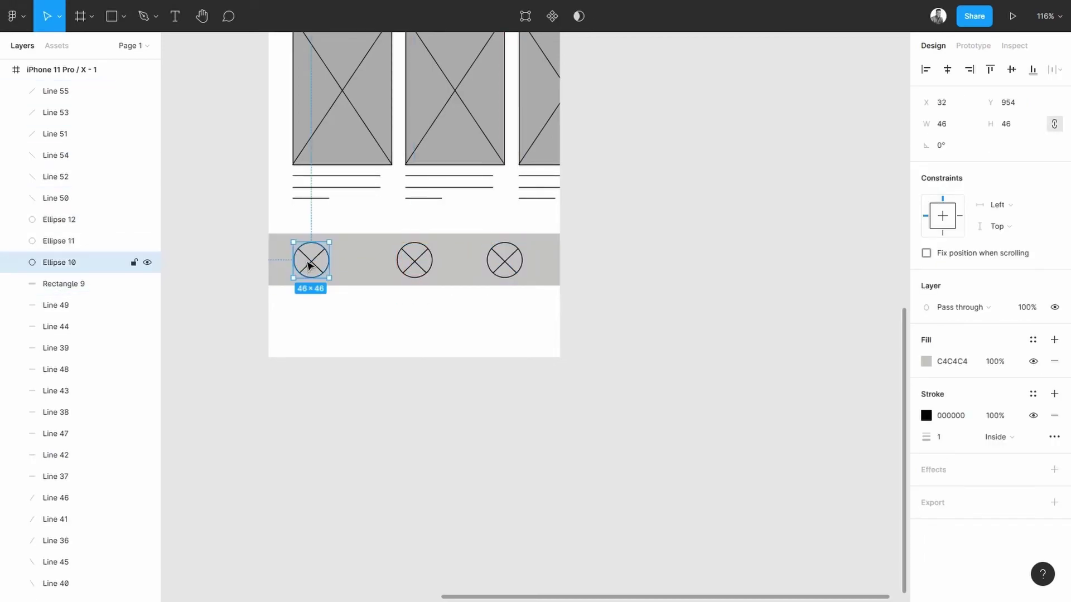
shift+click(309, 267)
shift+click(306, 271)
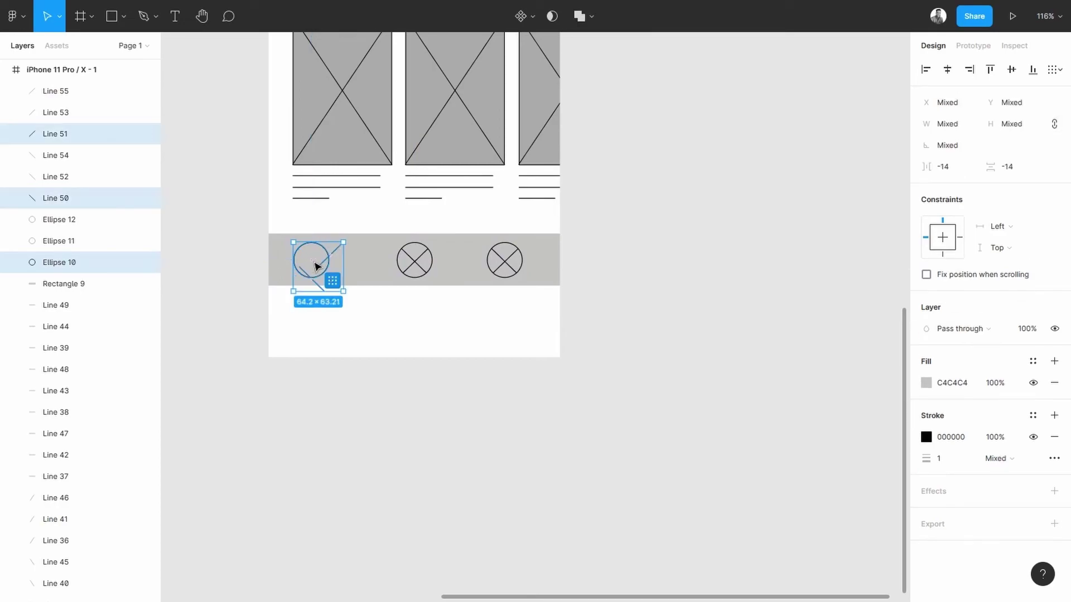
click(353, 311)
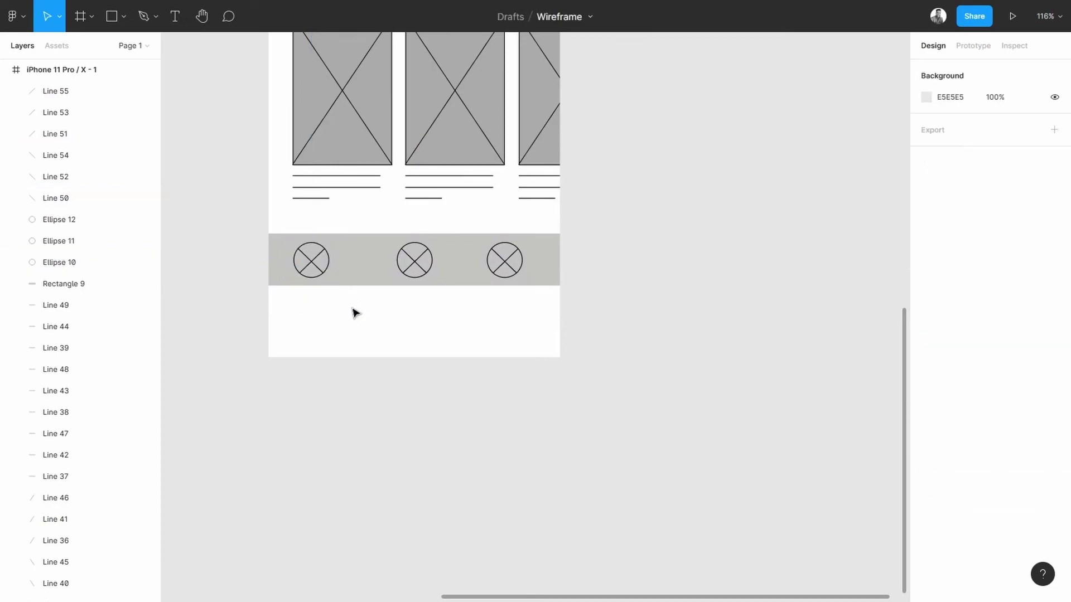
- Group the navigation bar's first circle with its two crossing lines
ctrl+scroll(289, 253, up, 10)
scroll(289, 253, up, 2)
scroll(445, 320, down, 3)
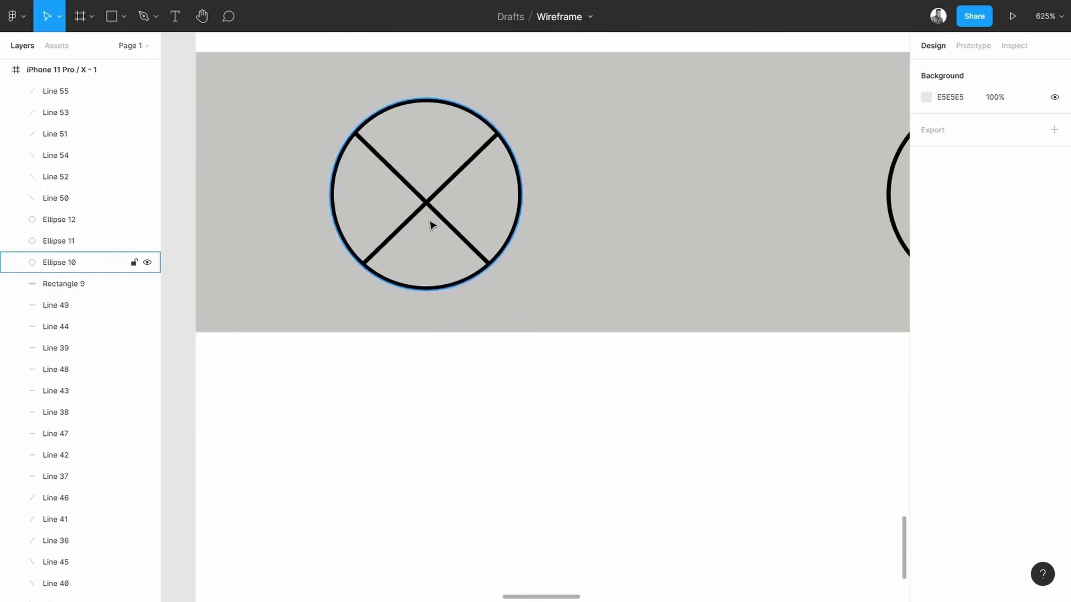
click(423, 208)
click(397, 175)
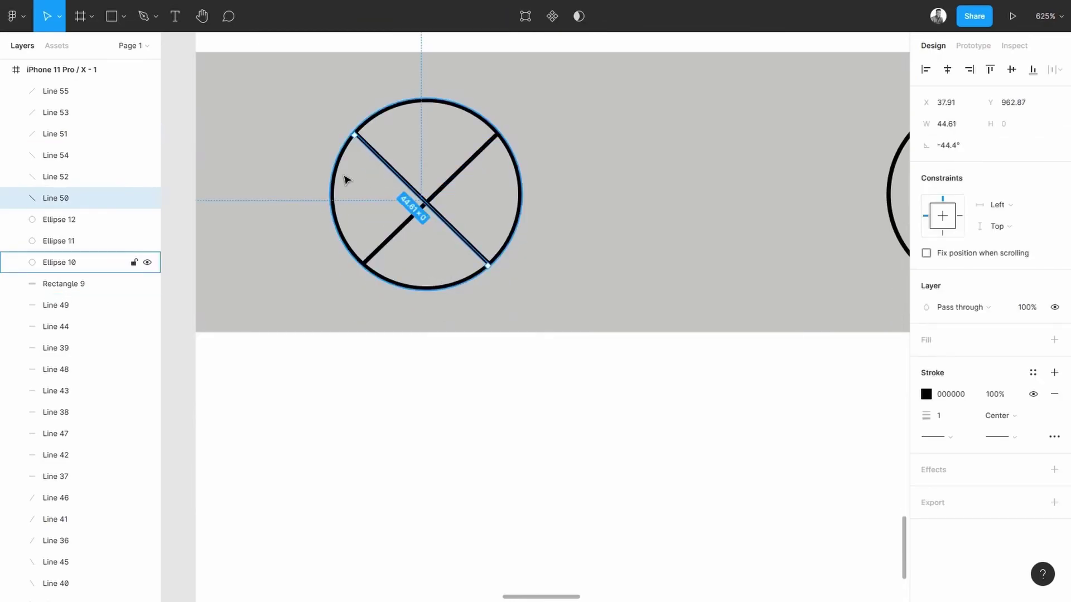
click(334, 177)
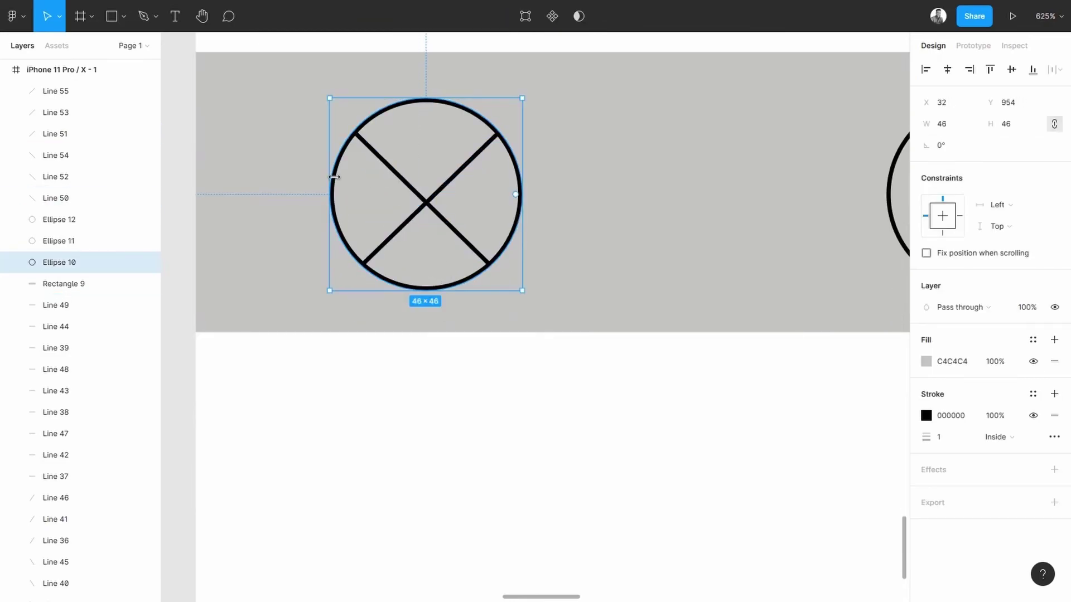
shift+click(406, 222)
shift+click(408, 189)
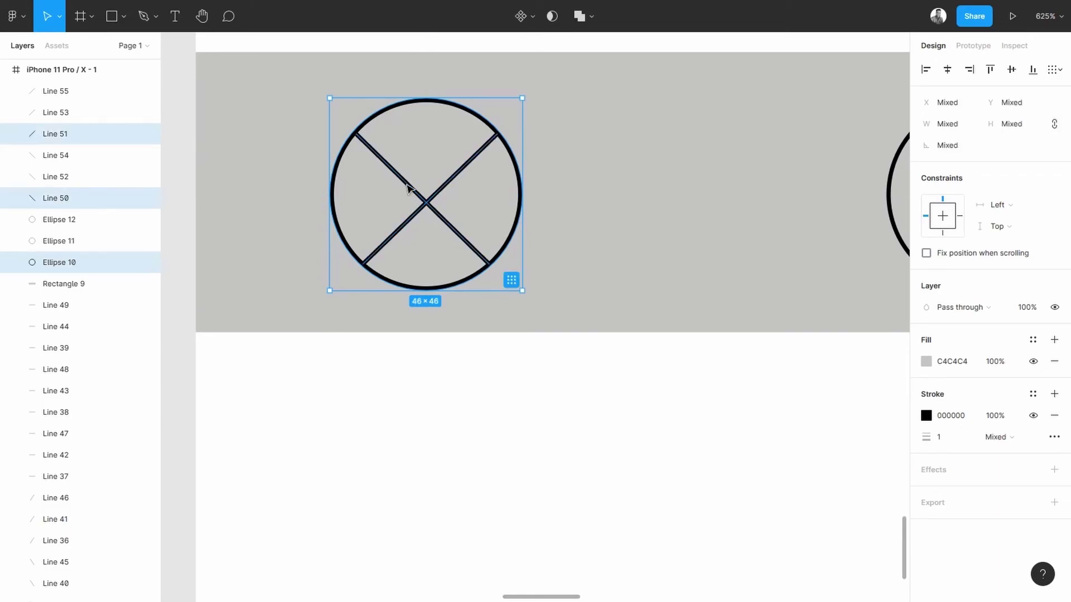
right_click(435, 203)
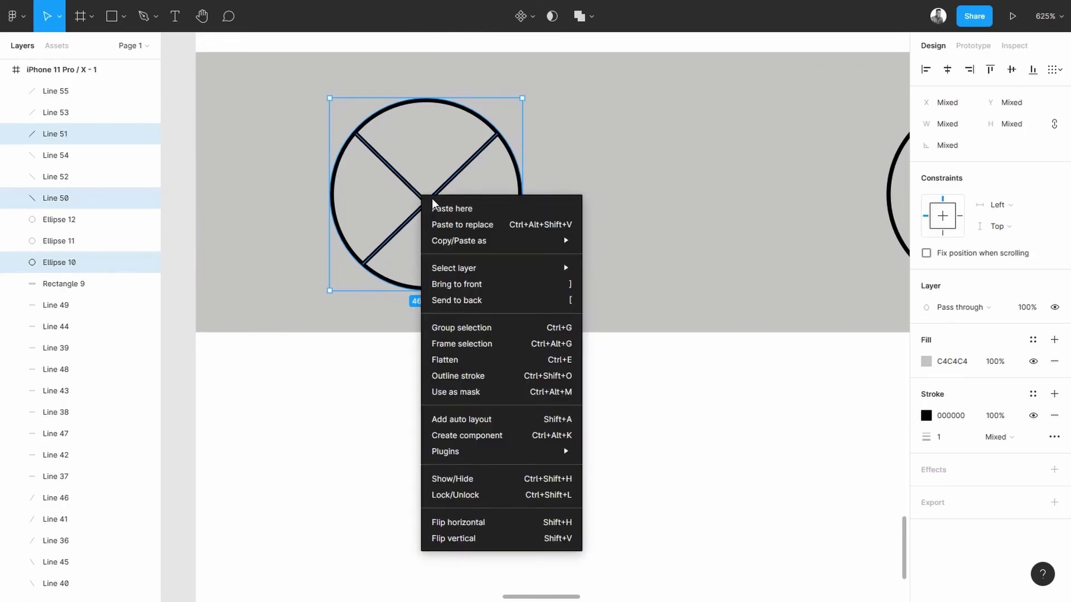
click(442, 330)
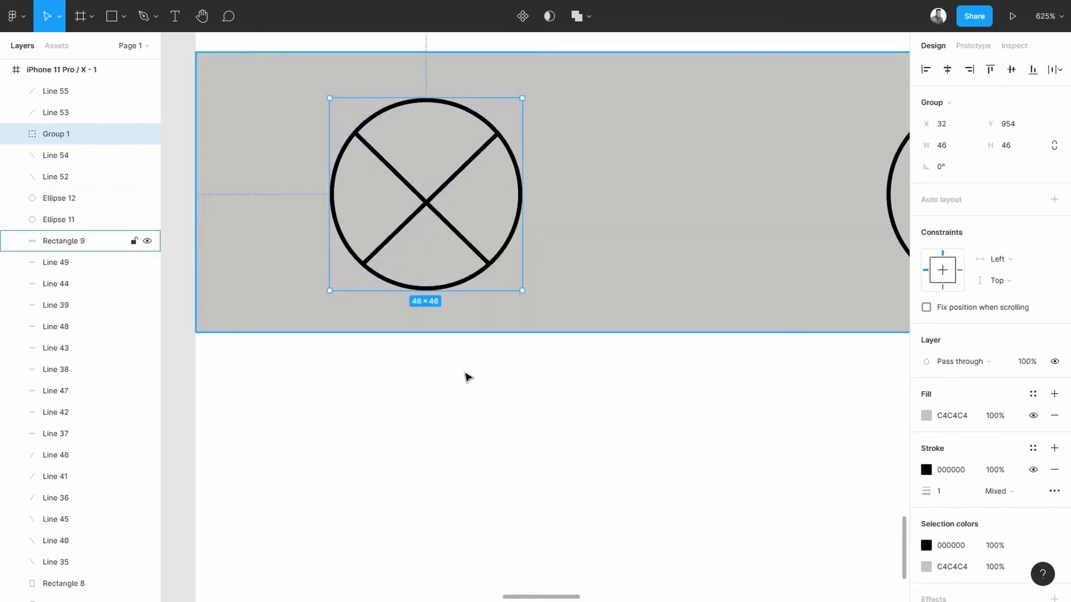
- Try moving the grouped crossed circle a short way toward the middle of the navigation bar
click(469, 378)
click(427, 210)
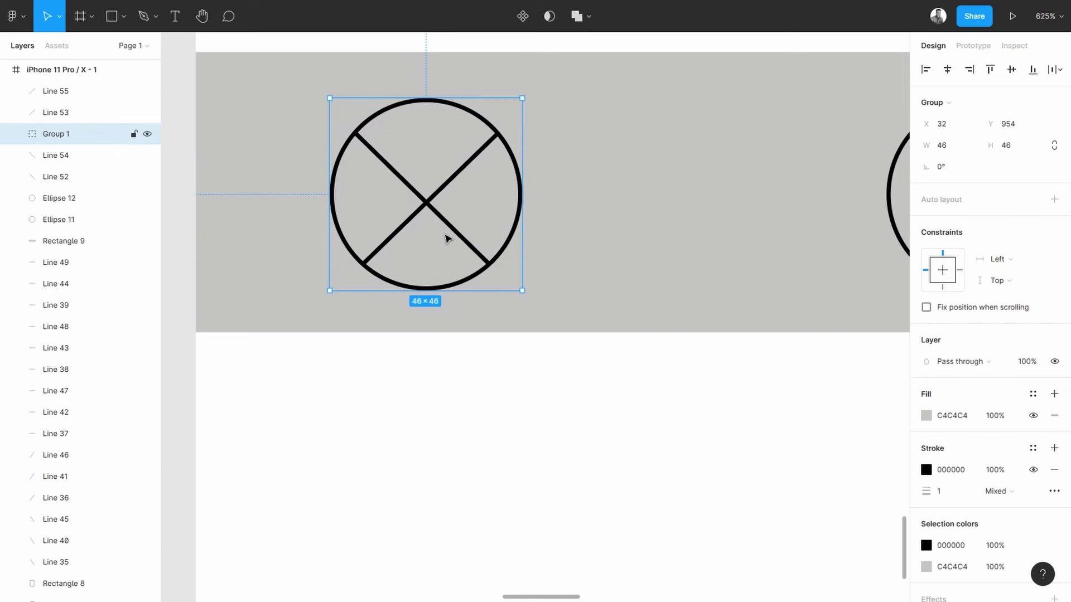
drag(425, 210, 501, 219)
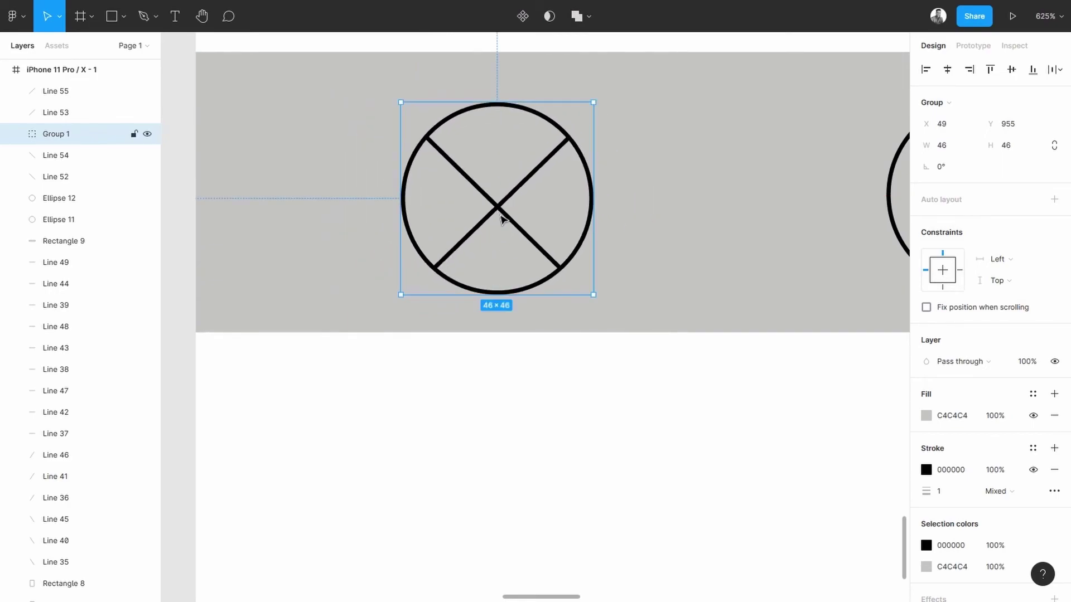
key(ctrl+z)
- Move the grouped crossed circle horizontally to X 49 so the navigation bar's three circles are evenly spaced
scroll(501, 219, down, 5)
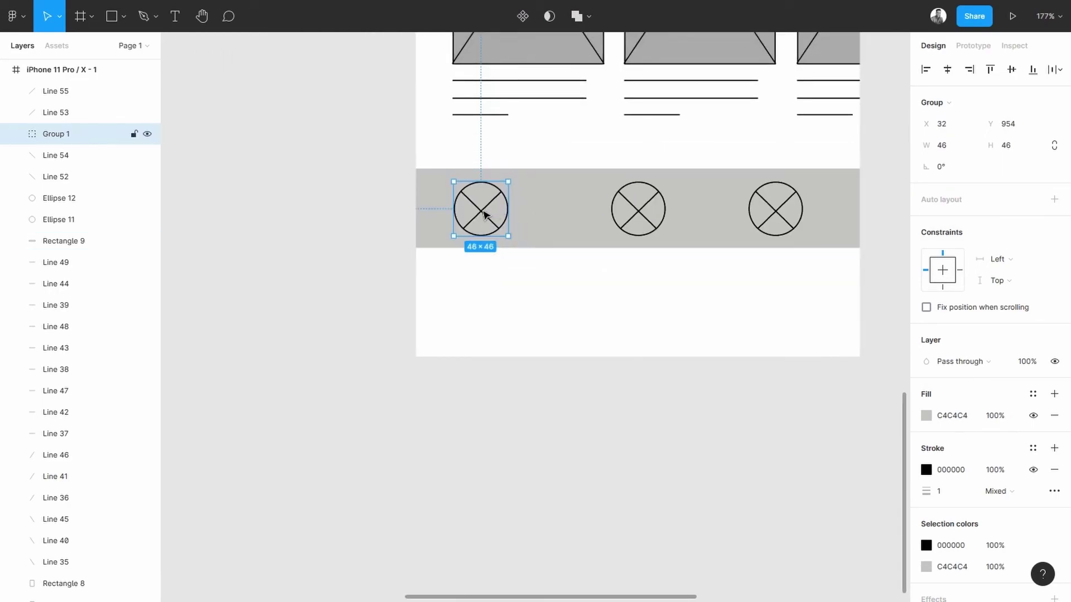
drag(483, 213, 504, 215)
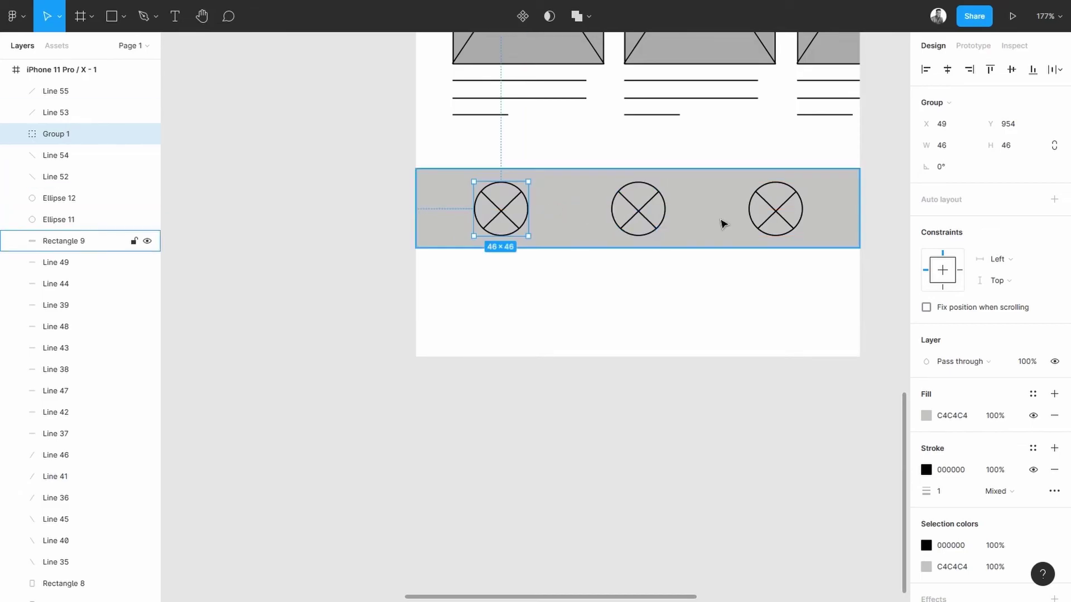
click(690, 292)
- Shorten the iPhone 11 Pro / X - 1 frame to a height of 1010 so it ends at the navigation bar's lower edge
scroll(691, 292, up, 4)
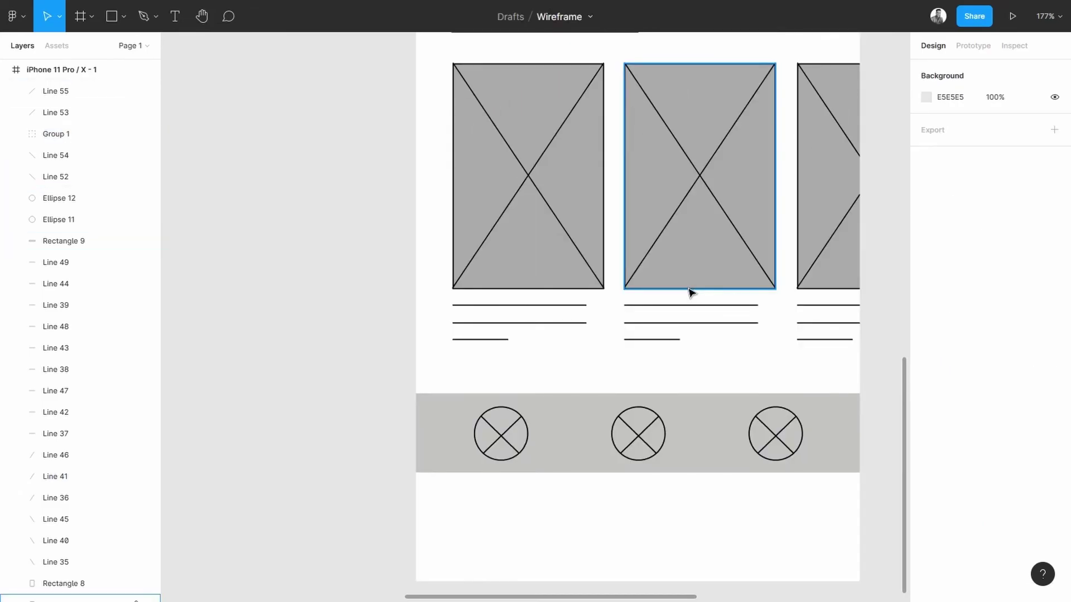
scroll(691, 292, down, 3)
scroll(690, 291, up, 15)
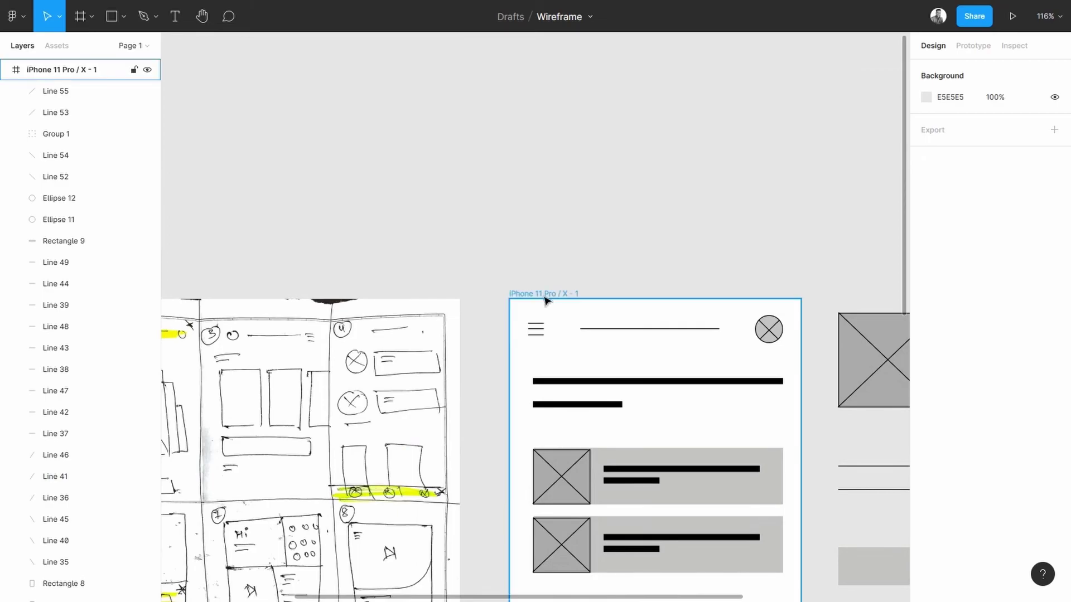
click(546, 298)
scroll(595, 320, down, 10)
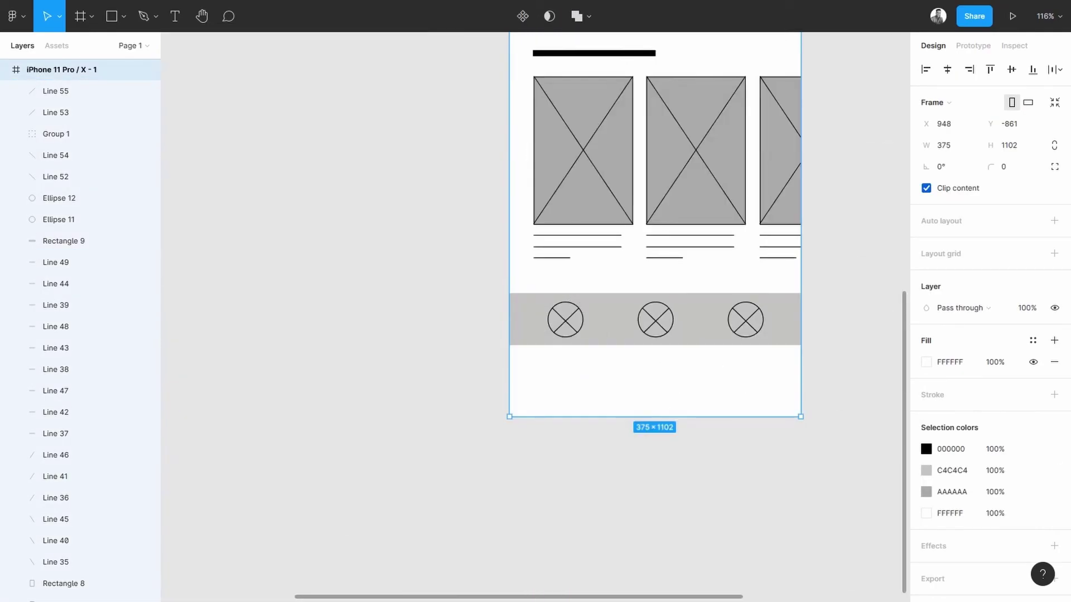
drag(764, 417, 763, 345)
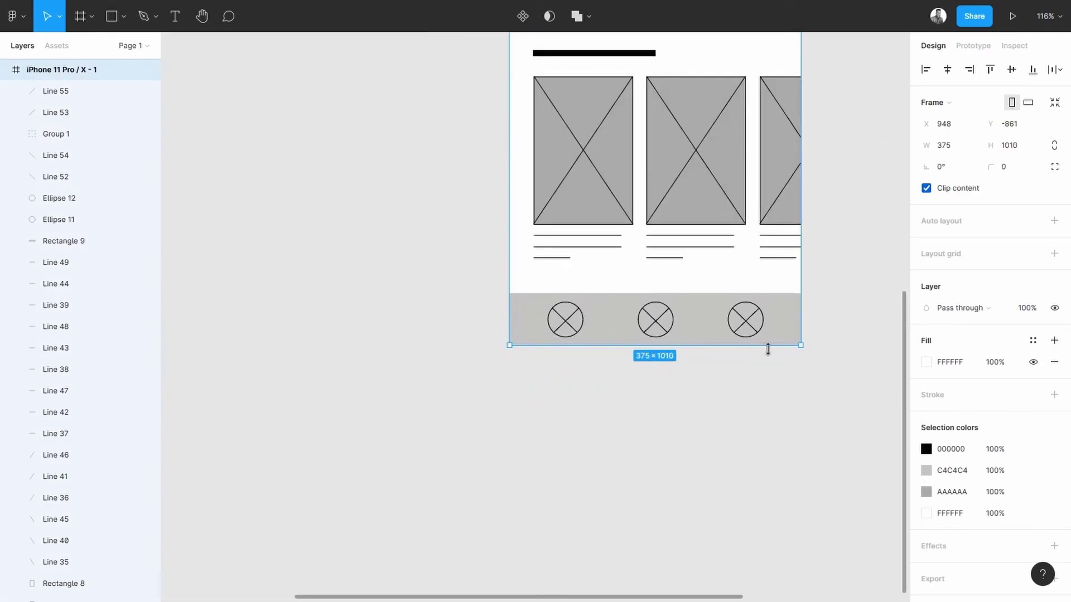
key(Escape)
- Review the whole phone wireframe from the header to the navigation bar, alongside the sketches and the sample components
scroll(642, 309, up, 5)
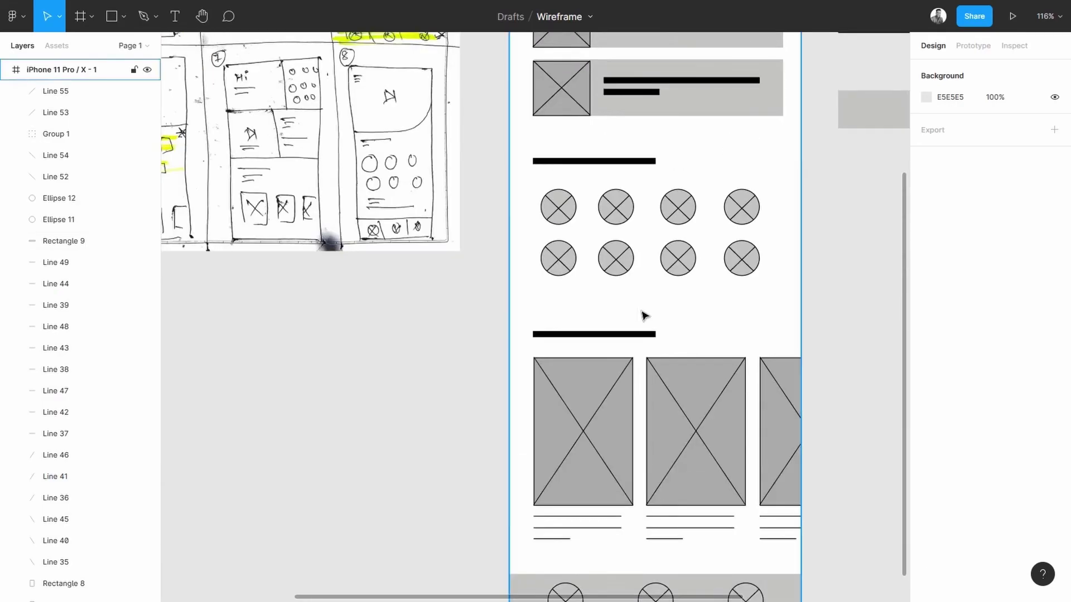
scroll(643, 315, down, 5)
drag(725, 208, 521, 316)
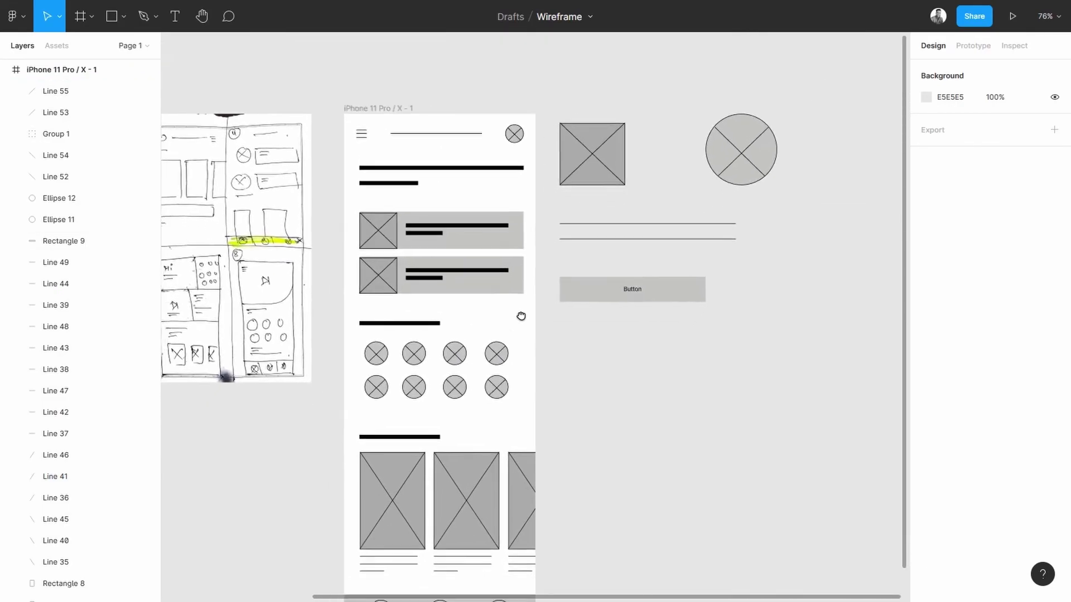
scroll(414, 184, up, 5)
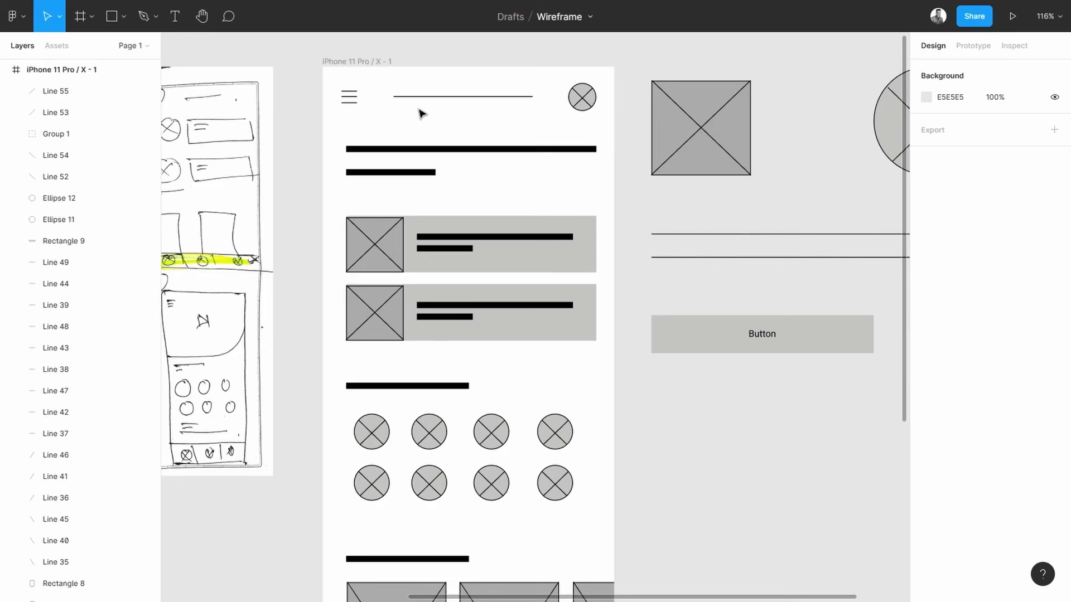
ctrl+scroll(455, 143, up, 5)
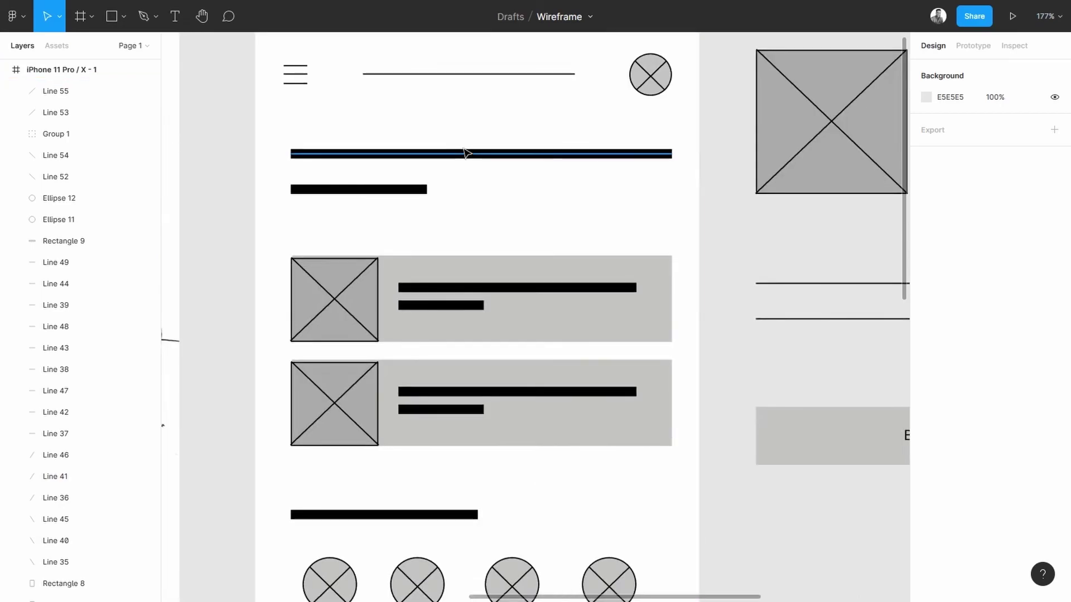
scroll(502, 167, down, 3)
scroll(523, 176, down, 1)
scroll(522, 177, up, 6)
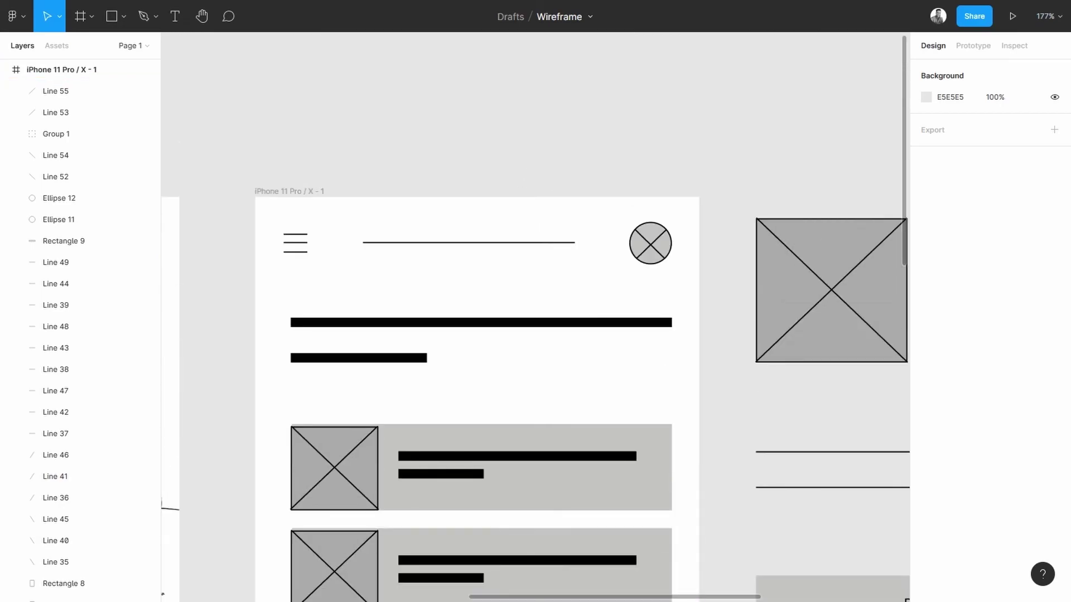
drag(499, 196, 541, 151)
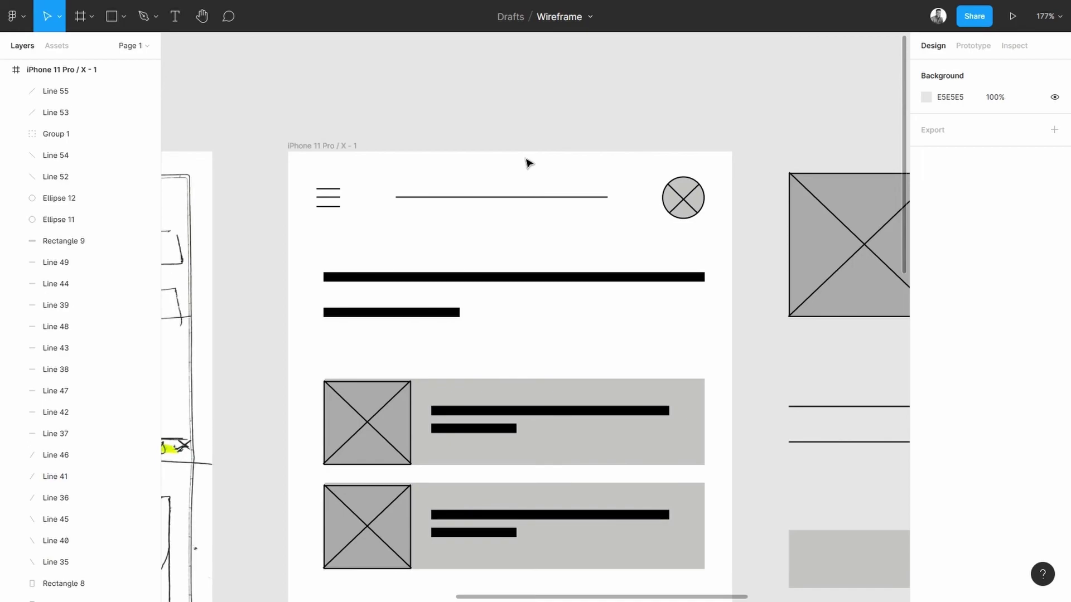
scroll(528, 162, down, 4)
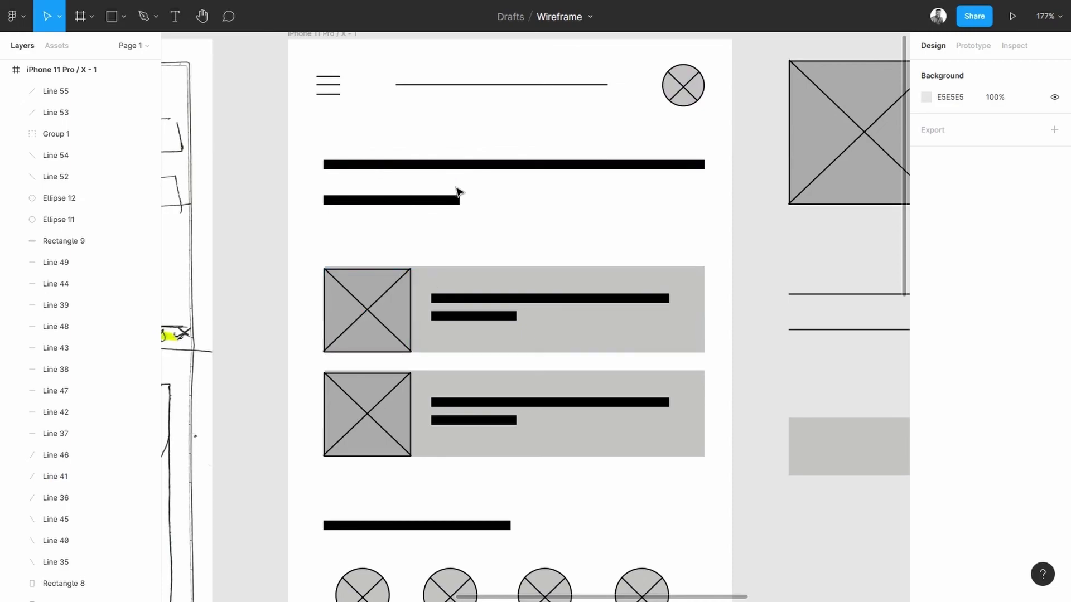
scroll(463, 217, up, 2)
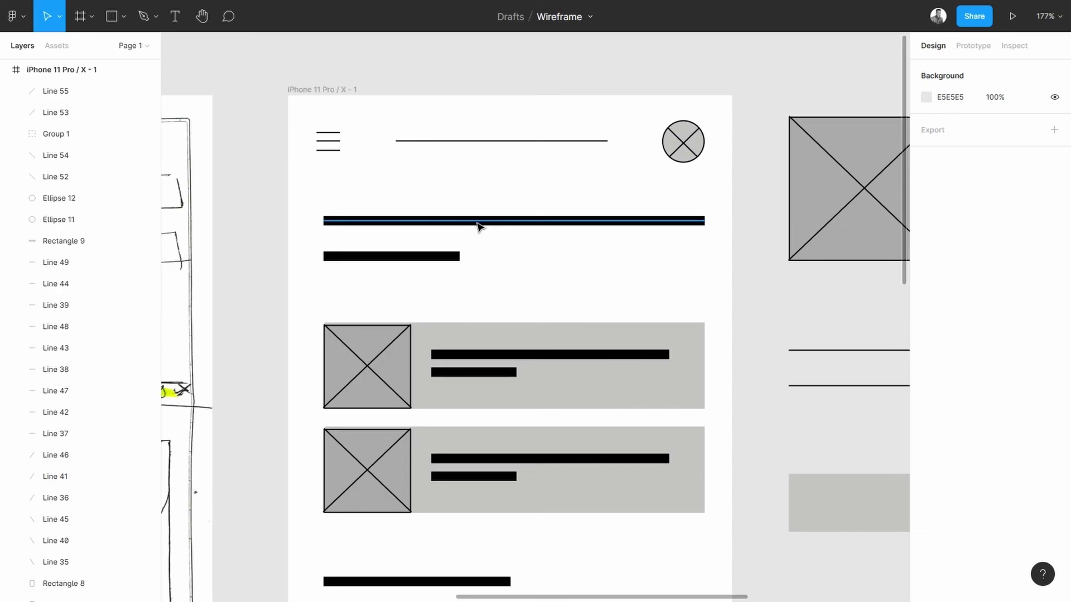
click(483, 214)
scroll(483, 214, down, 5)
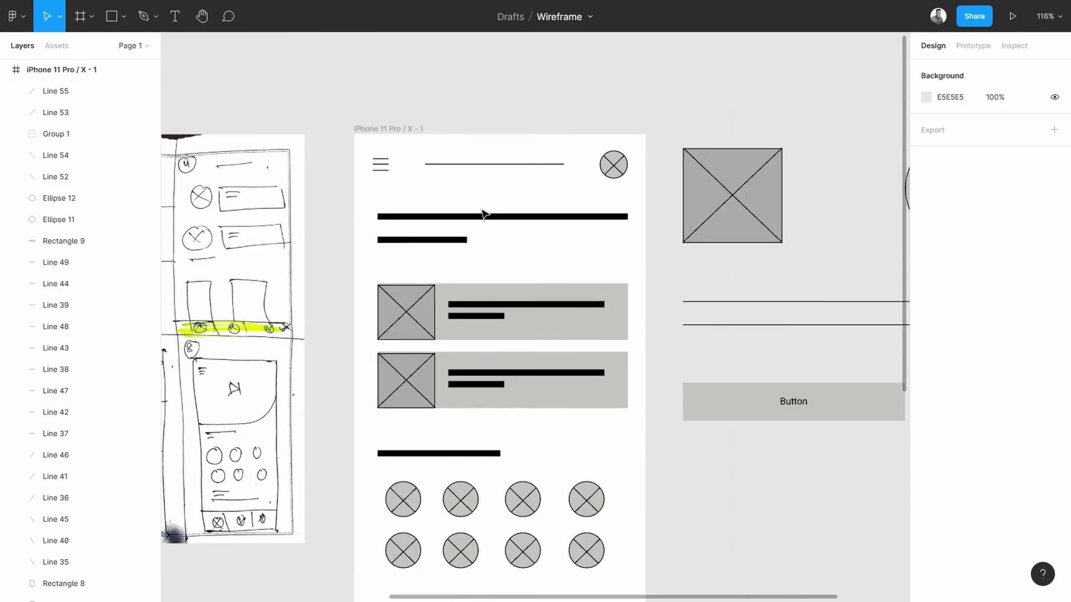
scroll(483, 214, down, 2)
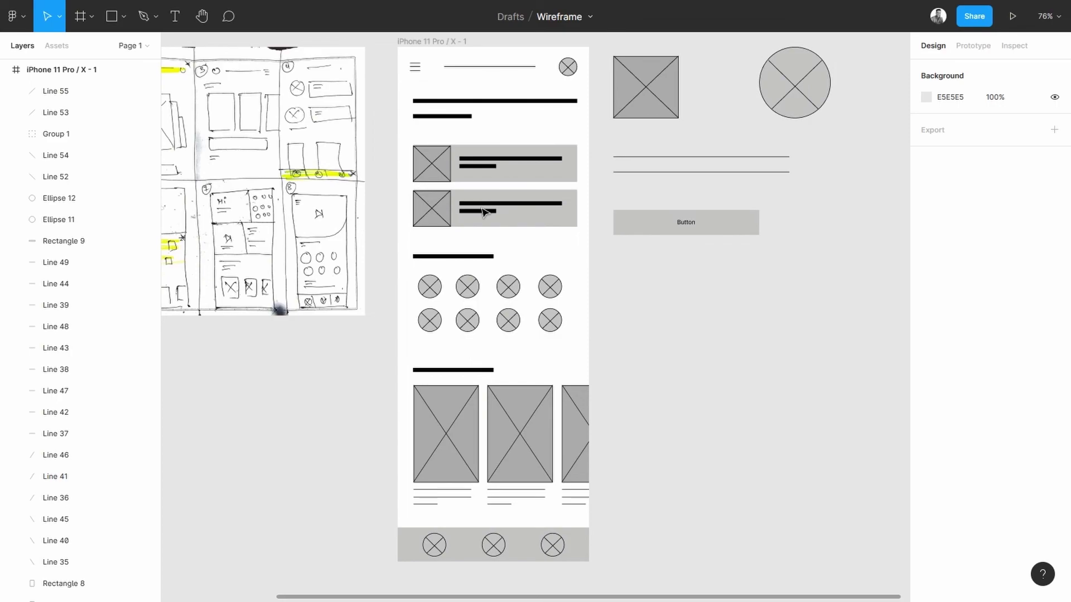
scroll(472, 239, up, 2)
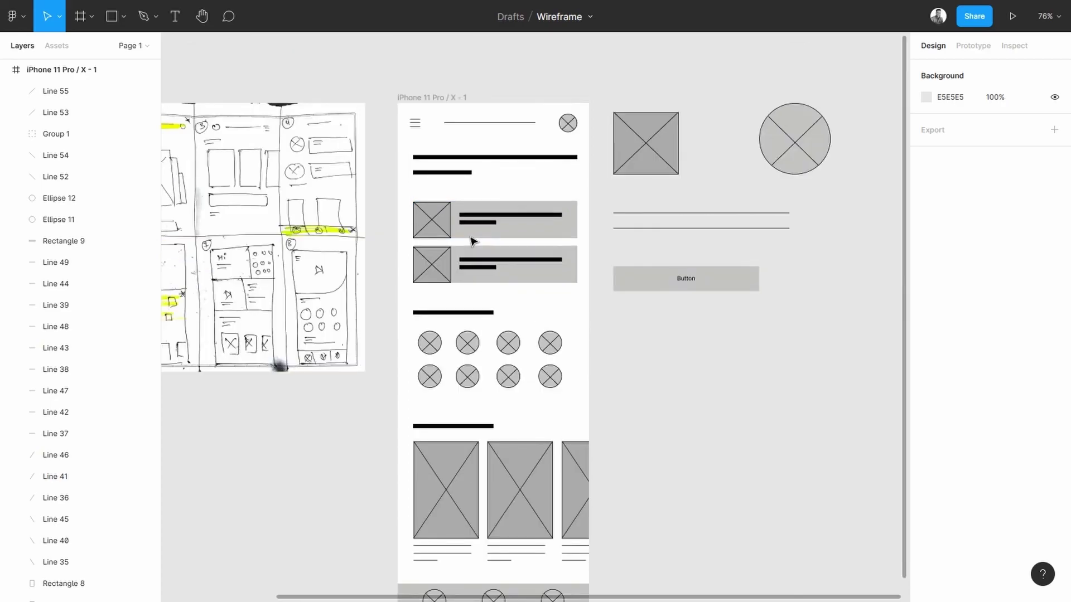
ctrl+scroll(471, 240, up, 3)
scroll(572, 241, up, 5)
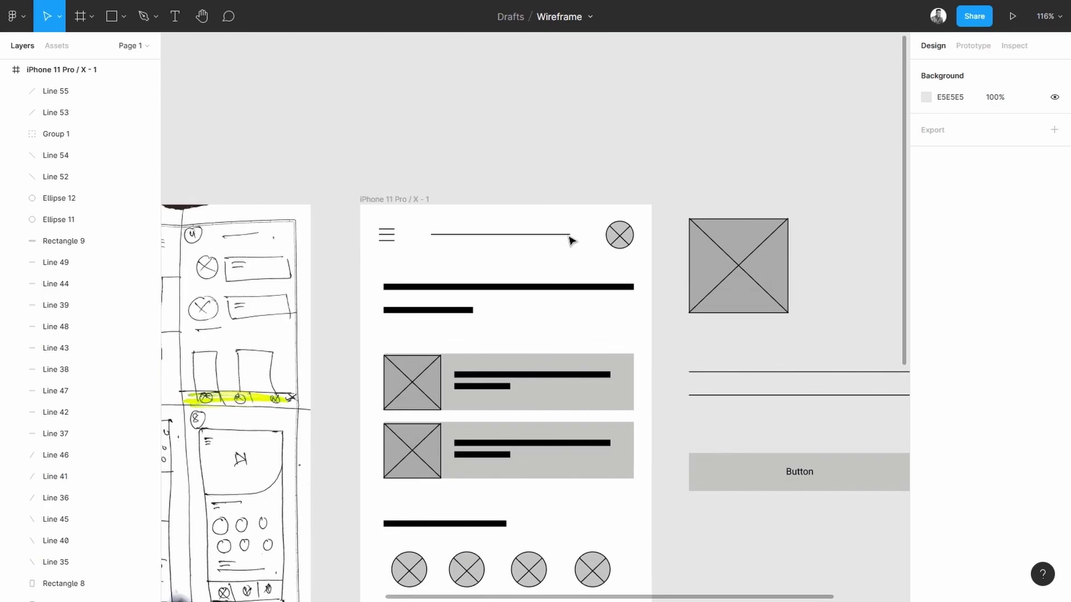
scroll(569, 241, down, 2)
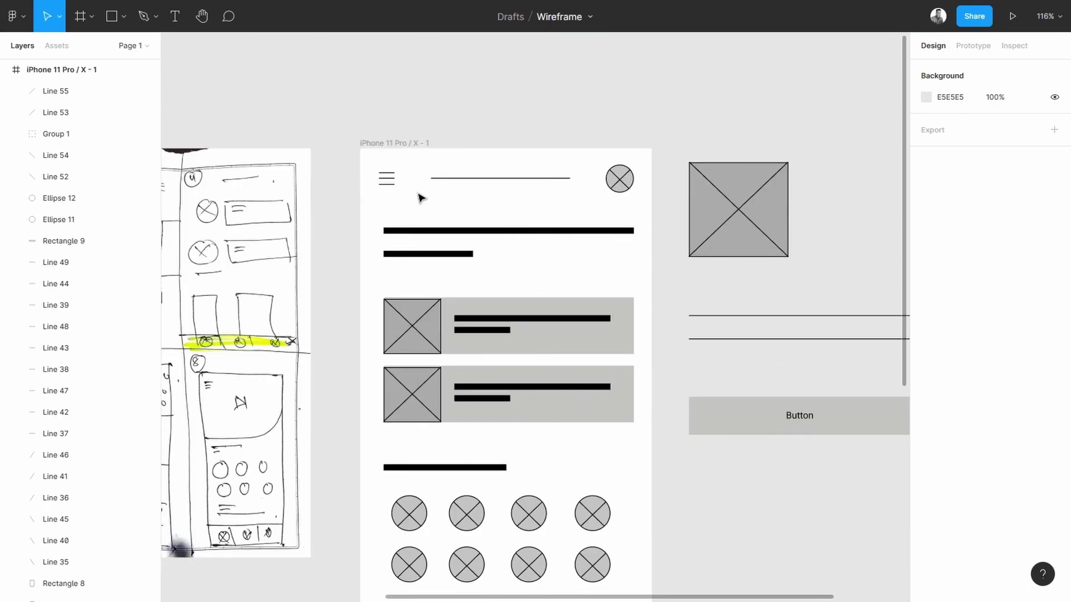